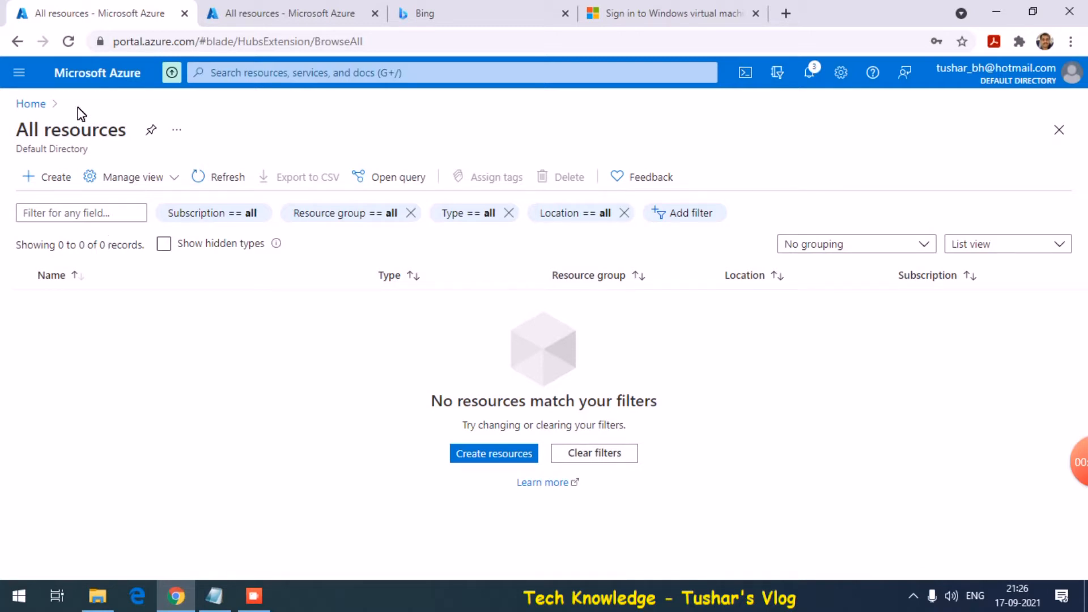
Review the two users listed in Azure Active Directory
{"action": "left_click", "coordinate": [20, 72]}
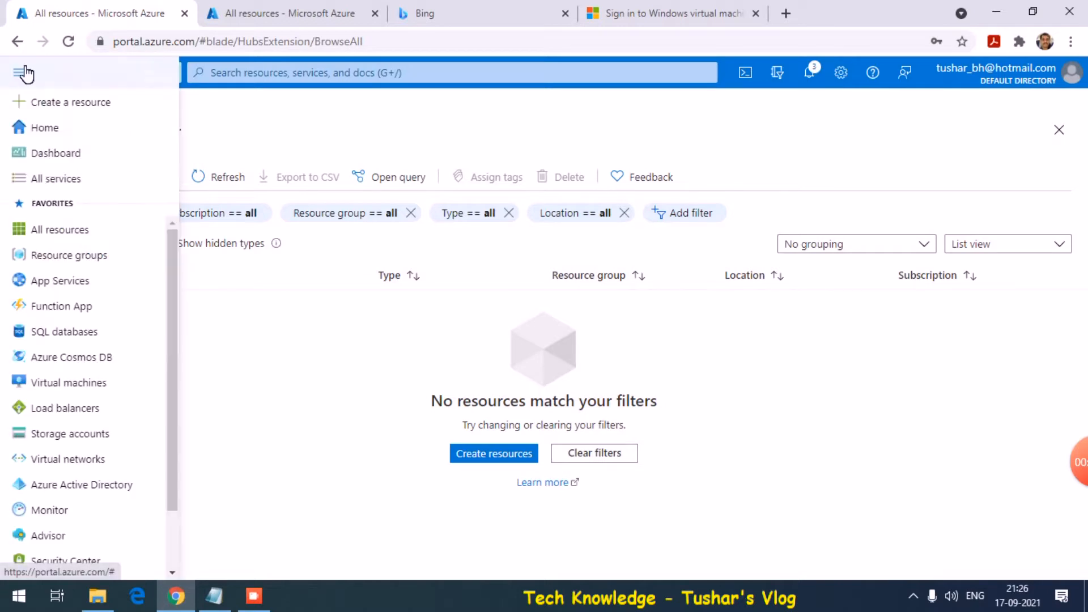
{"action": "left_click", "coordinate": [75, 486]}
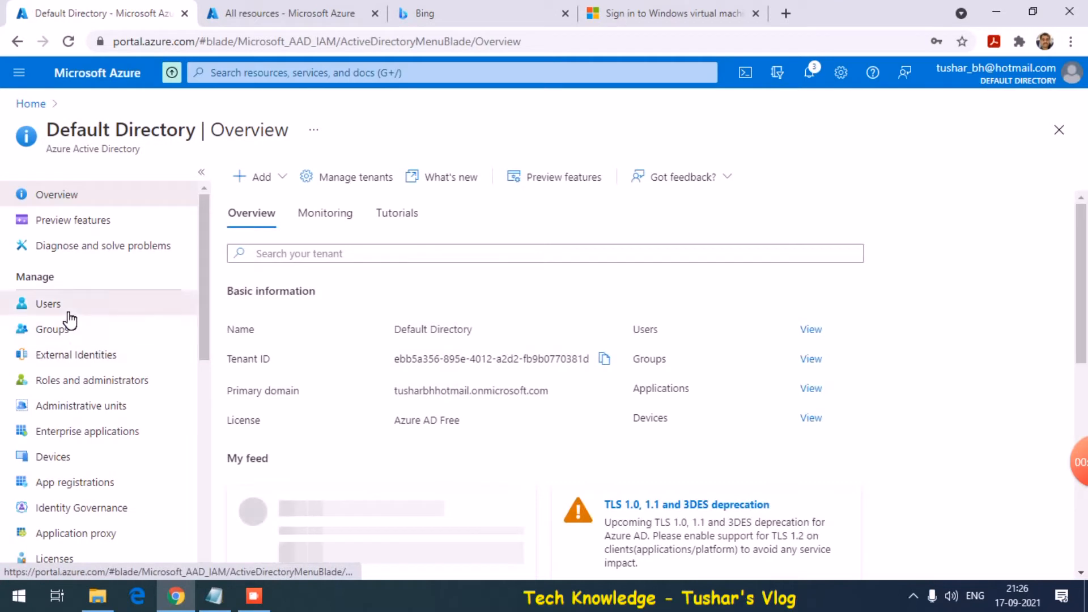
{"action": "left_click", "coordinate": [62, 308]}
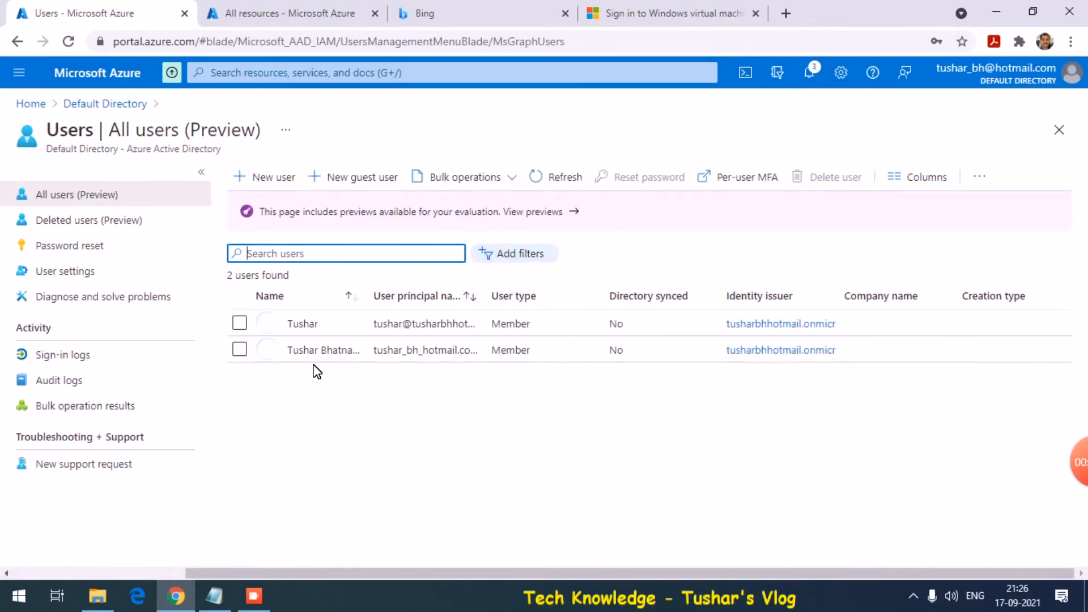
Go to the empty Virtual machines list and show its Create options
{"action": "left_click", "coordinate": [300, 7]}
{"action": "left_click", "coordinate": [42, 185]}
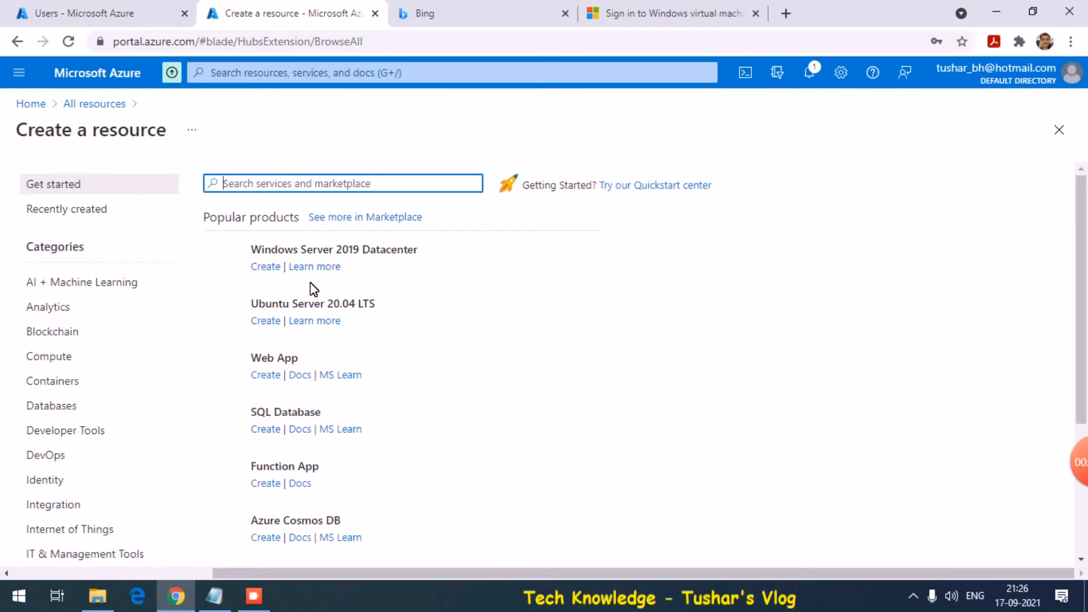
{"action": "left_click", "coordinate": [19, 72]}
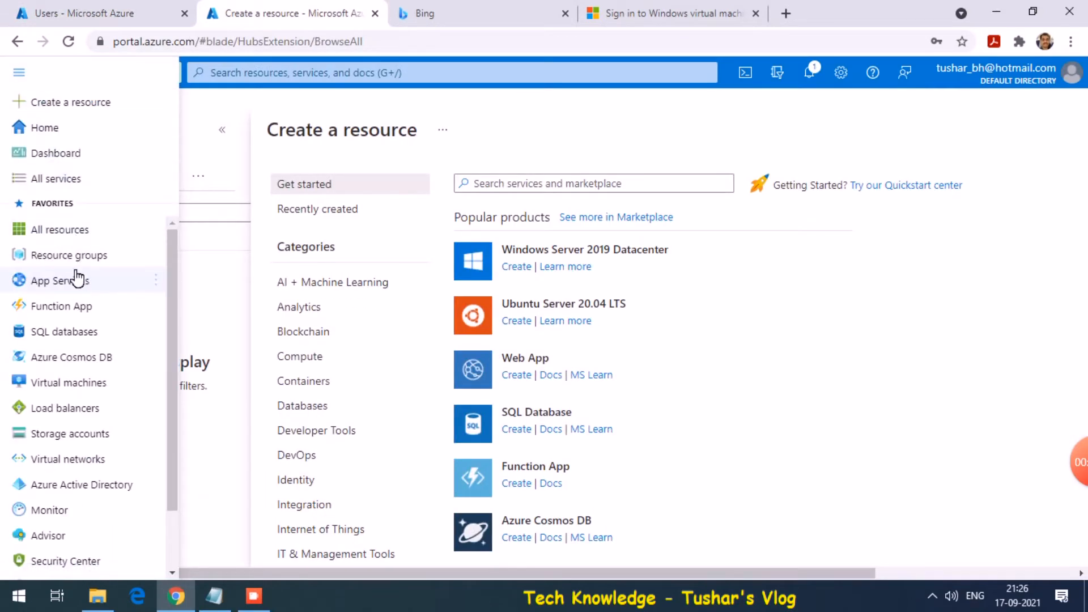
{"action": "left_click", "coordinate": [89, 386]}
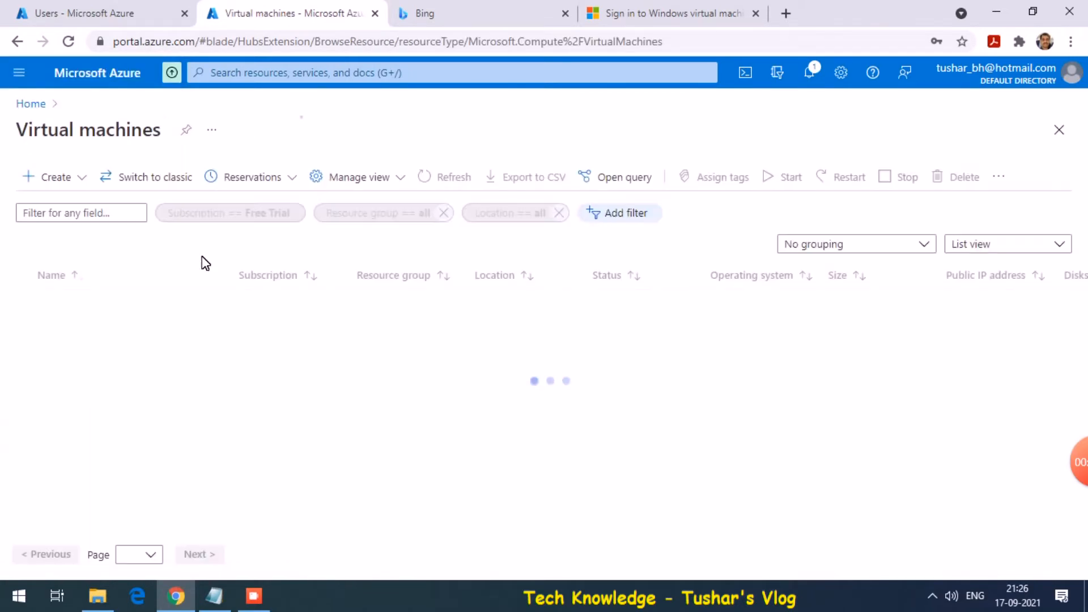
{"action": "left_click", "coordinate": [63, 178]}
{"action": "left_click", "coordinate": [79, 205]}
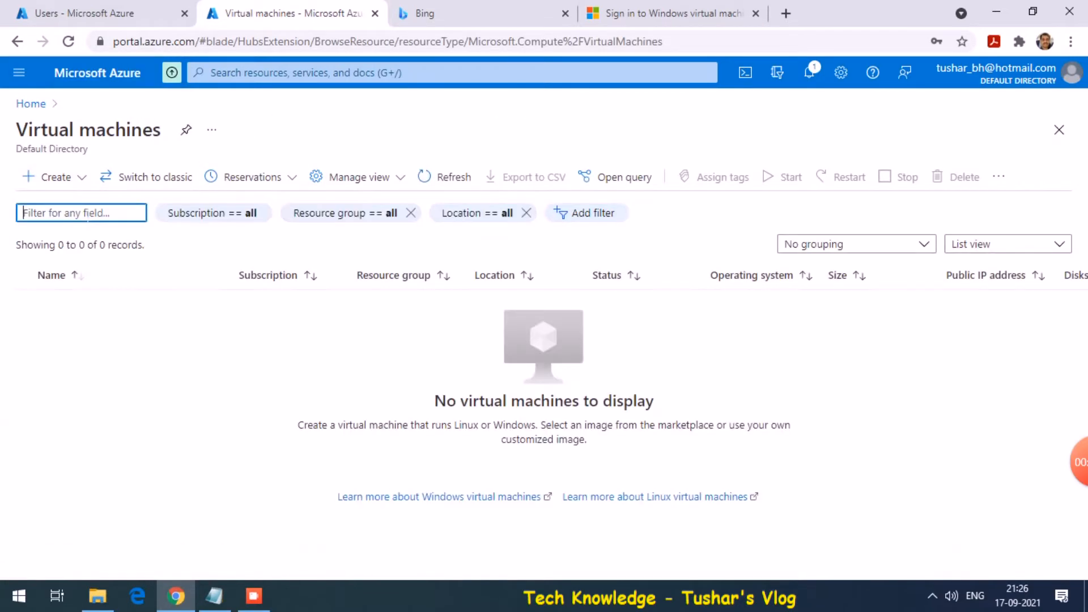
{"action": "left_click", "coordinate": [80, 182]}
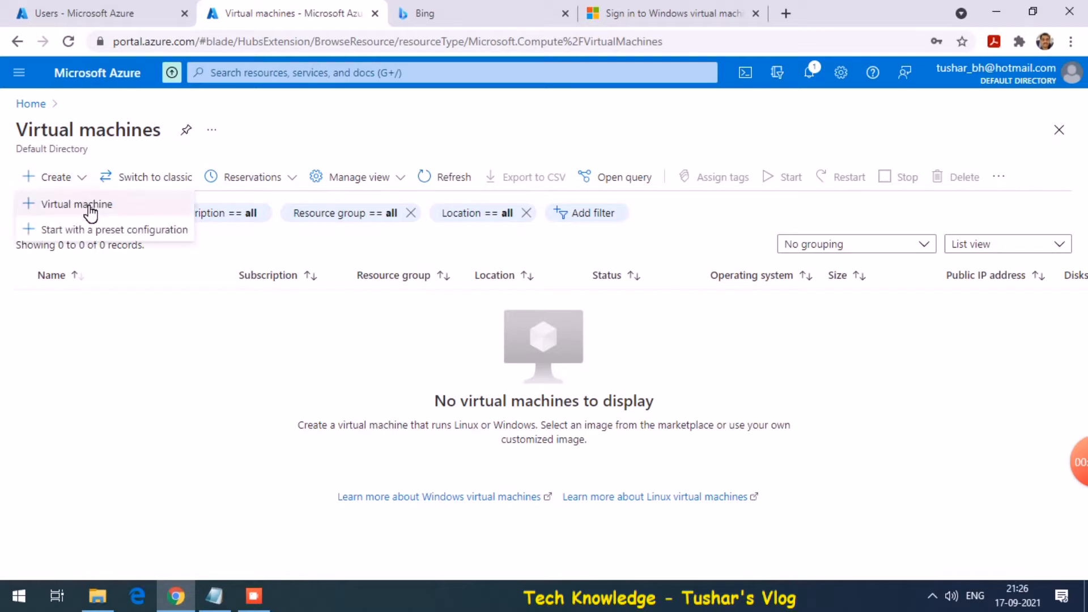
Start a new virtual machine in resource group Temp, named tkvm
{"action": "left_click", "coordinate": [90, 209]}
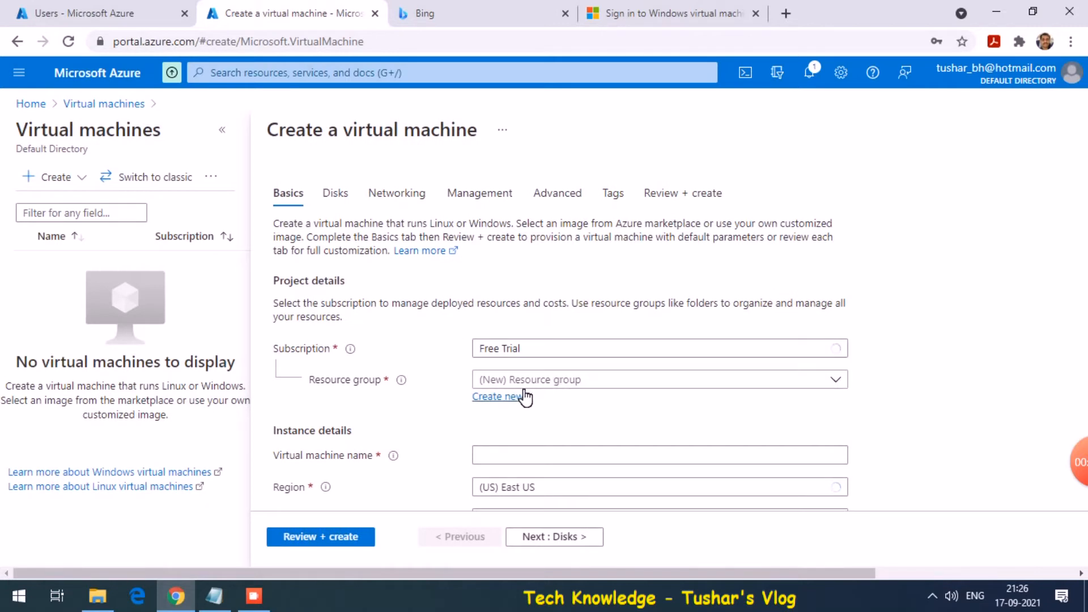
{"action": "left_click", "coordinate": [519, 387]}
{"action": "left_click", "coordinate": [520, 387]}
{"action": "left_click", "coordinate": [522, 379]}
{"action": "left_click", "coordinate": [491, 459]}
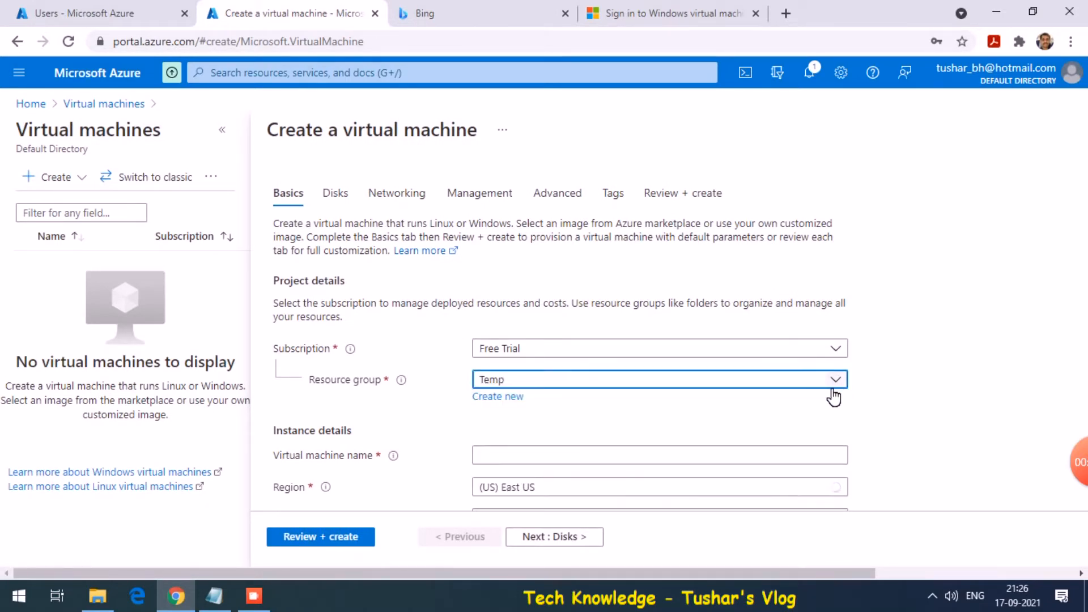
{"action": "scroll", "coordinate": [869, 420], "scroll_direction": "down", "scroll_amount": 3}
{"action": "left_click", "coordinate": [601, 327]}
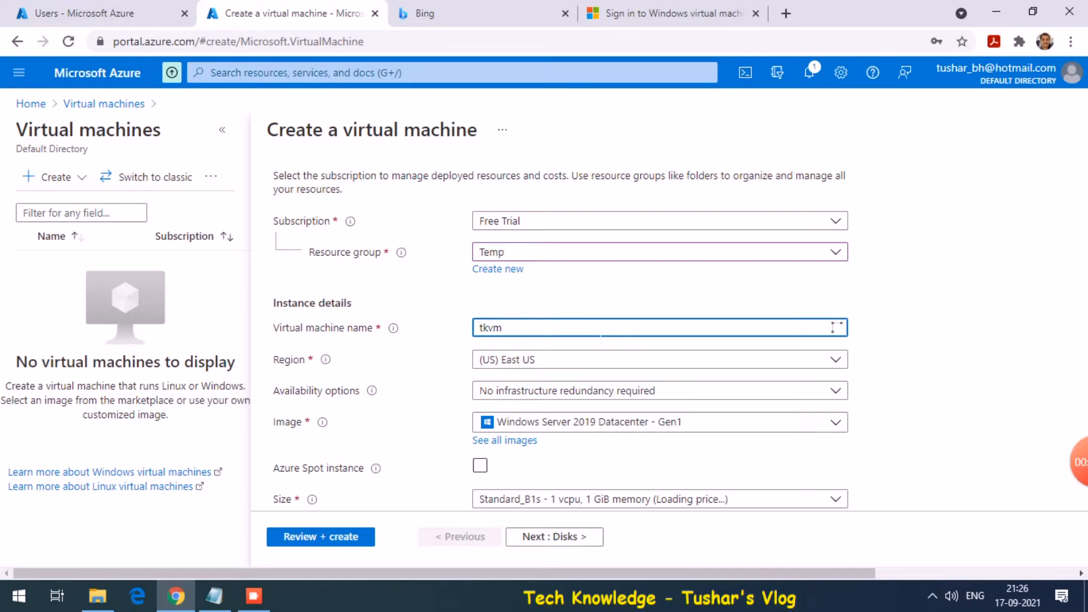
{"action": "left_click", "coordinate": [909, 389]}
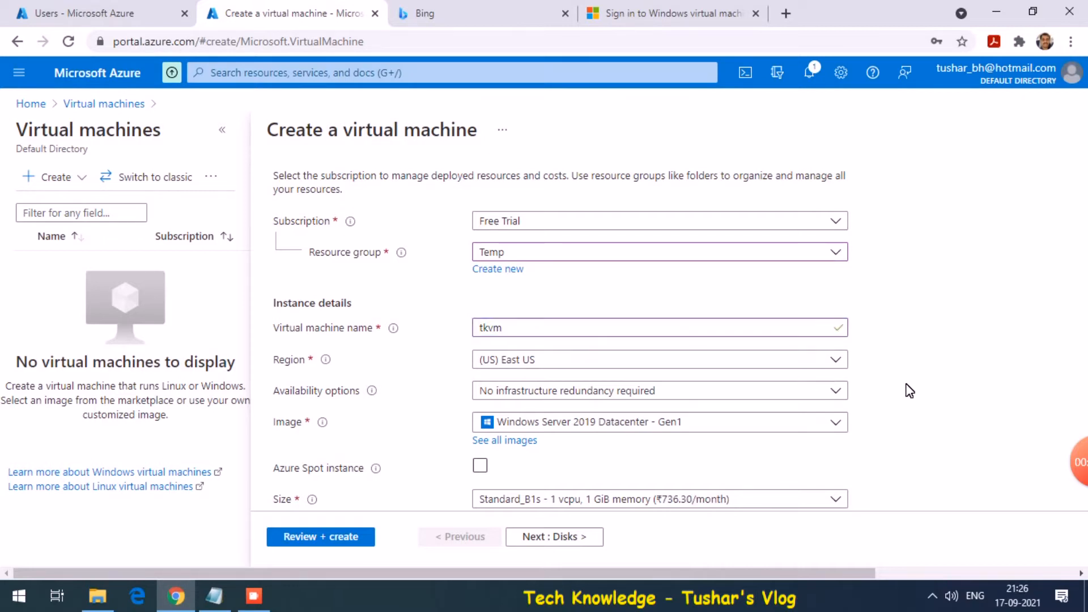
Enter the administrator username and password, keeping RDP on port 3389, and continue to Disks
{"action": "scroll", "coordinate": [909, 390], "scroll_direction": "down", "scroll_amount": 2}
{"action": "scroll", "coordinate": [908, 390], "scroll_direction": "down", "scroll_amount": 1}
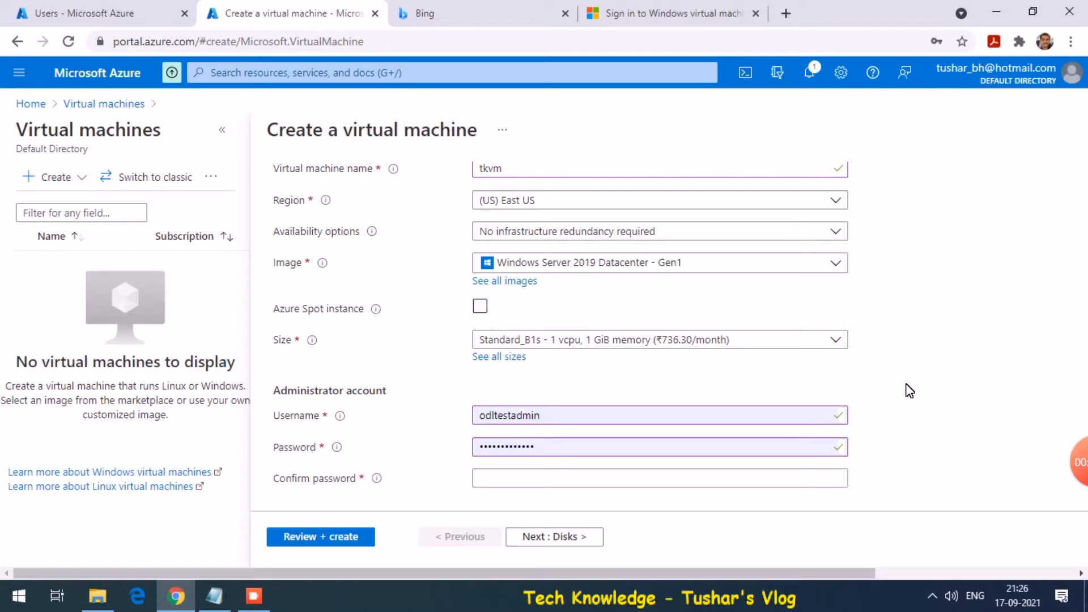
{"action": "scroll", "coordinate": [906, 388], "scroll_direction": "down", "scroll_amount": 1}
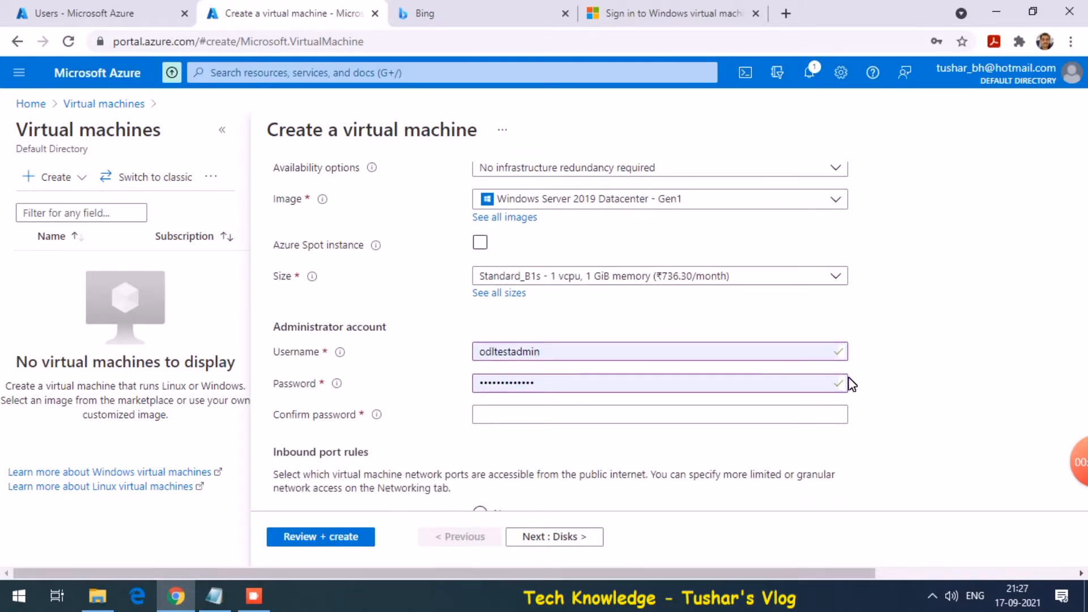
{"action": "double_click", "coordinate": [787, 359]}
{"action": "key", "text": "BackSpace"}
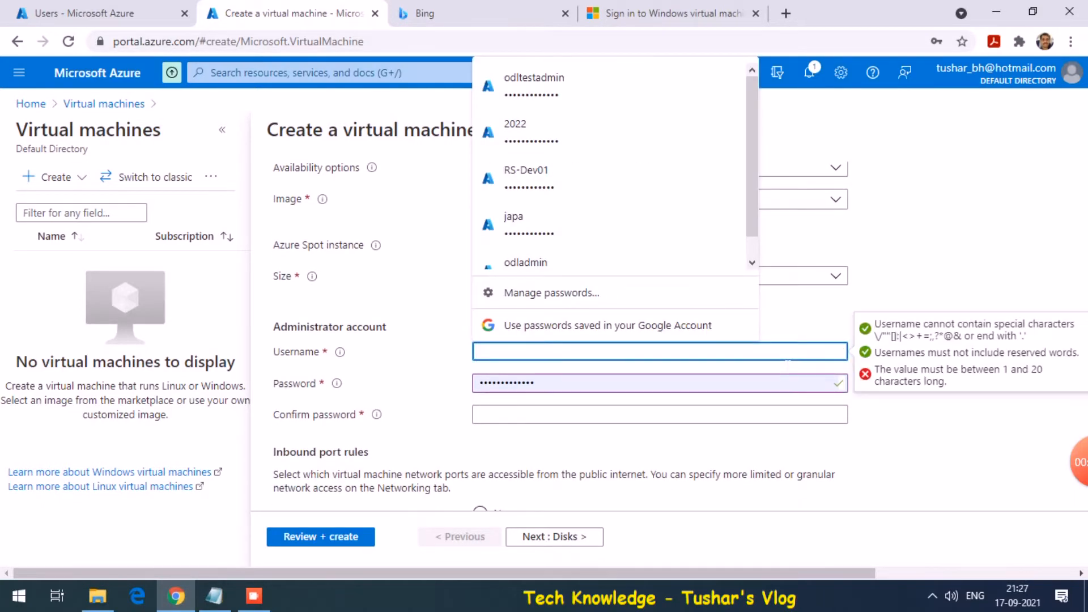
{"action": "type", "text": "tk"}
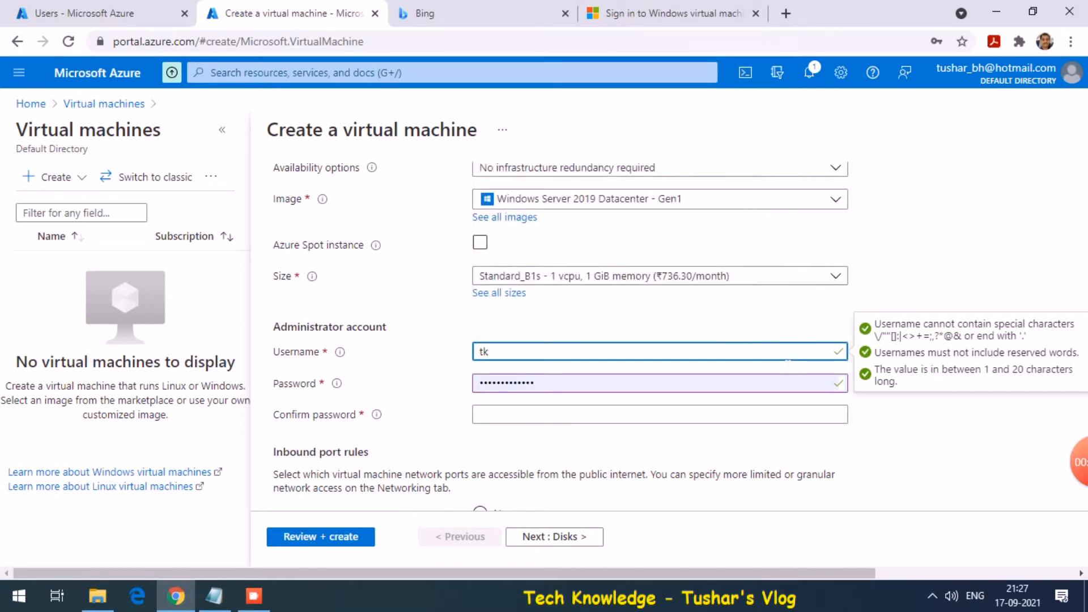
{"action": "type", "text": "vmuser1"}
{"action": "key", "text": "Tab"}
{"action": "type", "text": "••"}
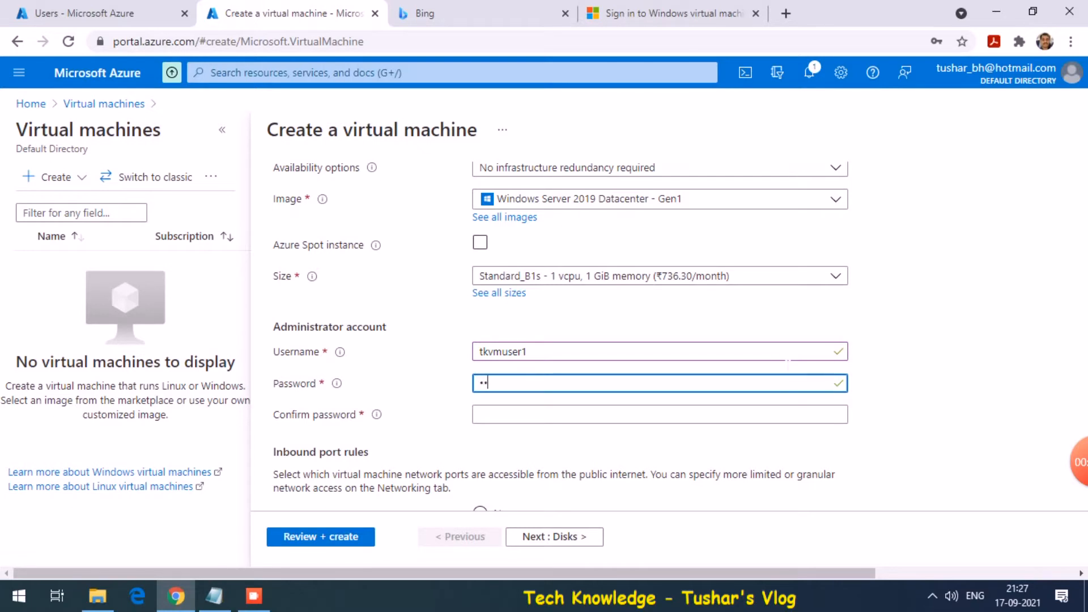
{"action": "type", "text": "•••••••"}
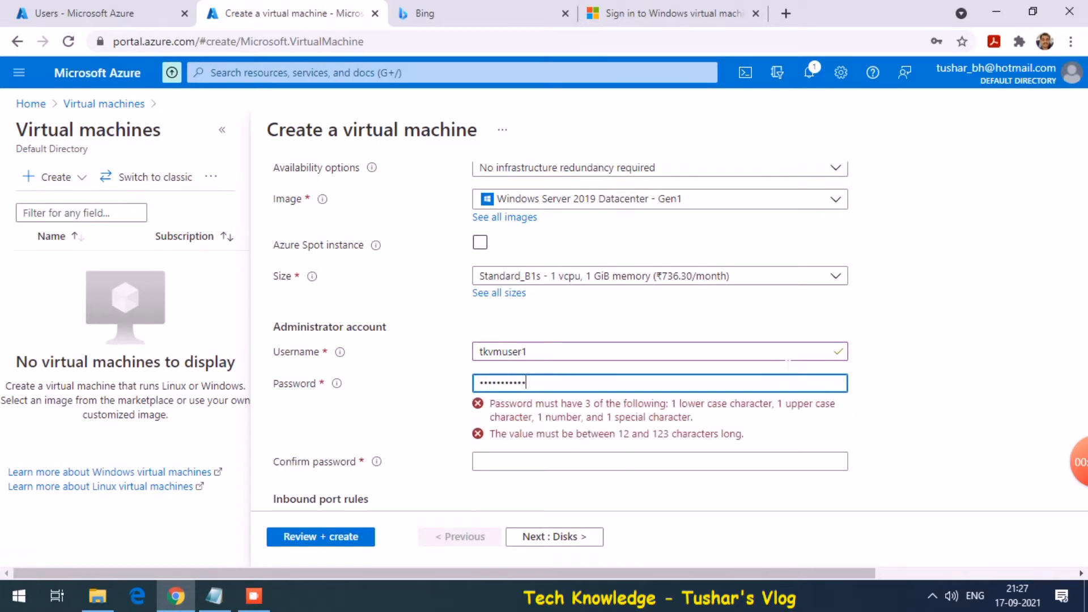
{"action": "type", "text": "•"}
{"action": "key", "text": "Tab"}
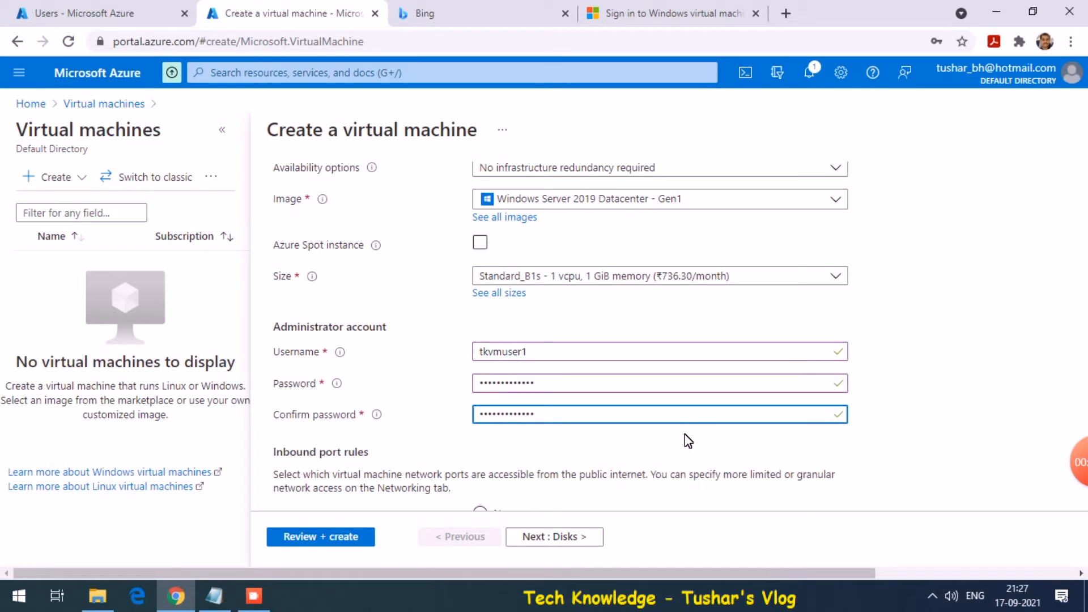
{"action": "left_click", "coordinate": [917, 435]}
{"action": "scroll", "coordinate": [918, 435], "scroll_direction": "down", "scroll_amount": 2}
{"action": "scroll", "coordinate": [917, 435], "scroll_direction": "down", "scroll_amount": 4}
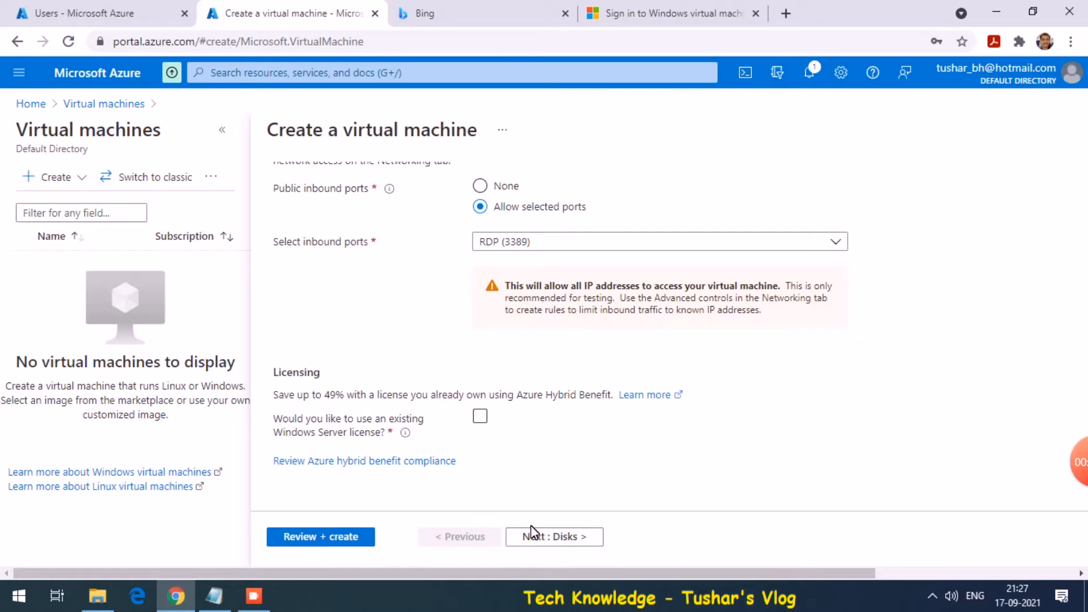
{"action": "left_click", "coordinate": [536, 536]}
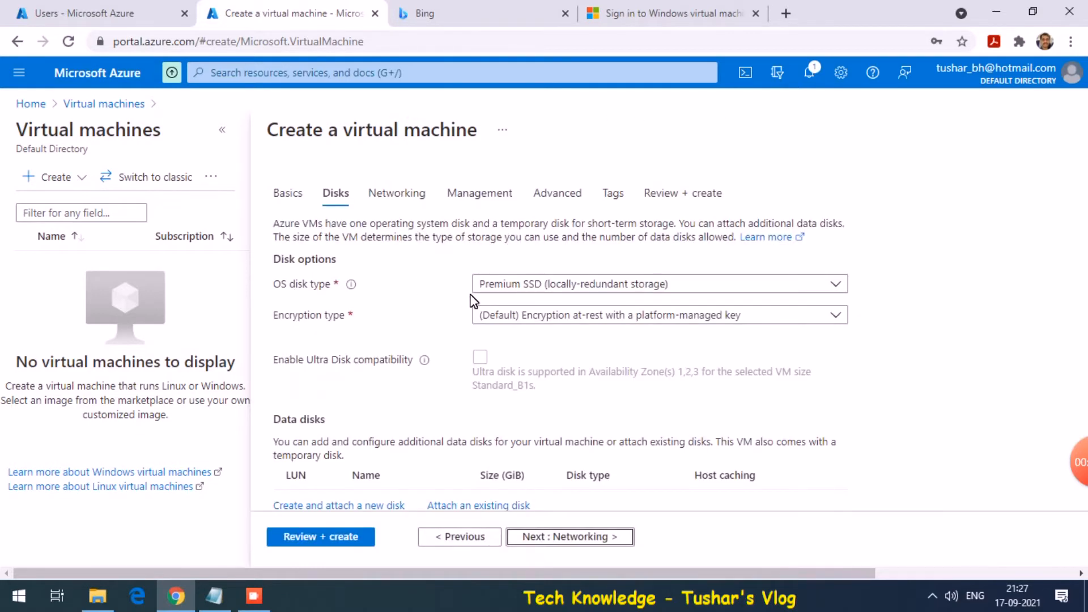
Use a Standard HDD for the OS disk
{"action": "left_click", "coordinate": [506, 290]}
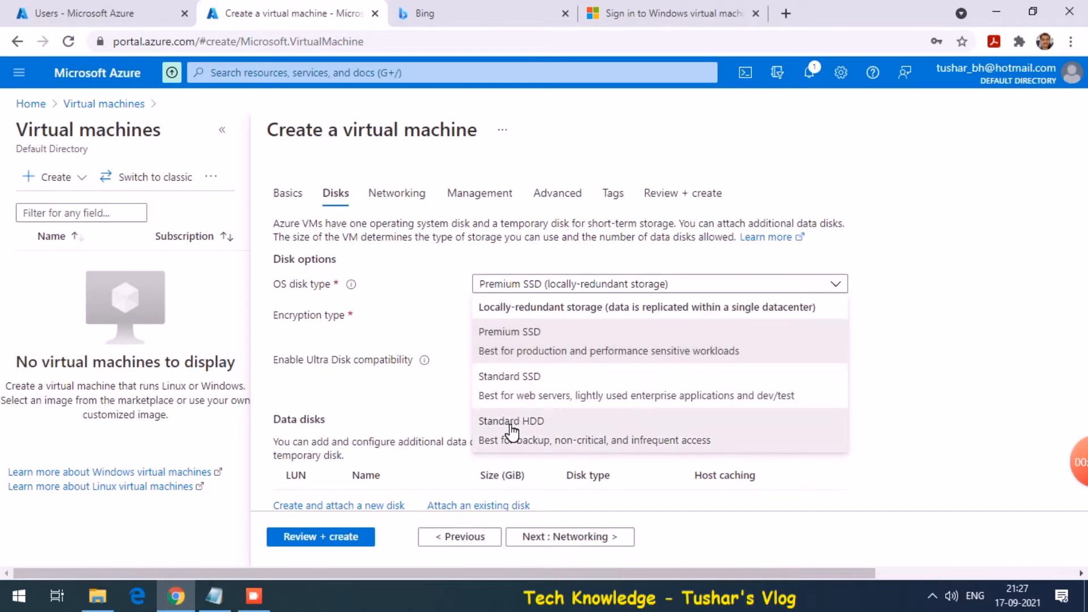
{"action": "left_click", "coordinate": [510, 427]}
{"action": "scroll", "coordinate": [368, 342], "scroll_direction": "down", "scroll_amount": 3}
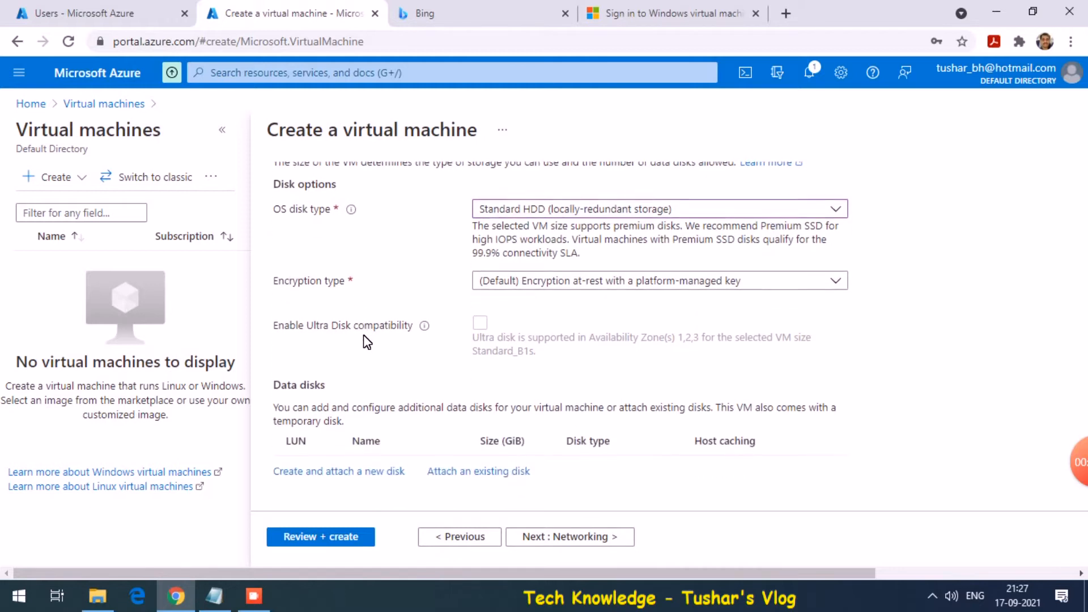
{"action": "left_click", "coordinate": [555, 538]}
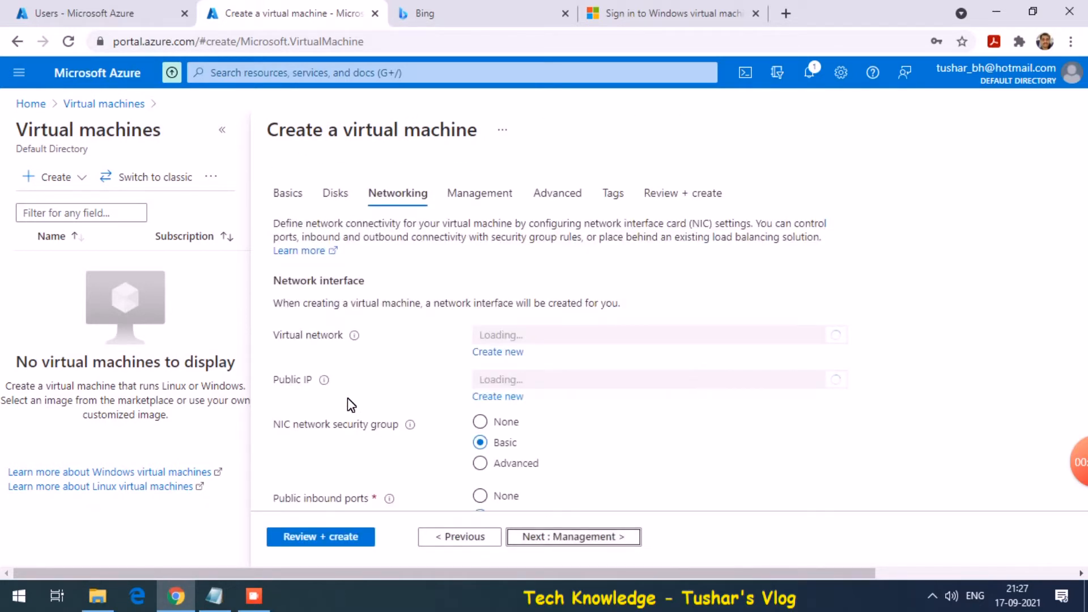
Attach no network security group to the VM's NIC
{"action": "scroll", "coordinate": [355, 396], "scroll_direction": "down", "scroll_amount": 2}
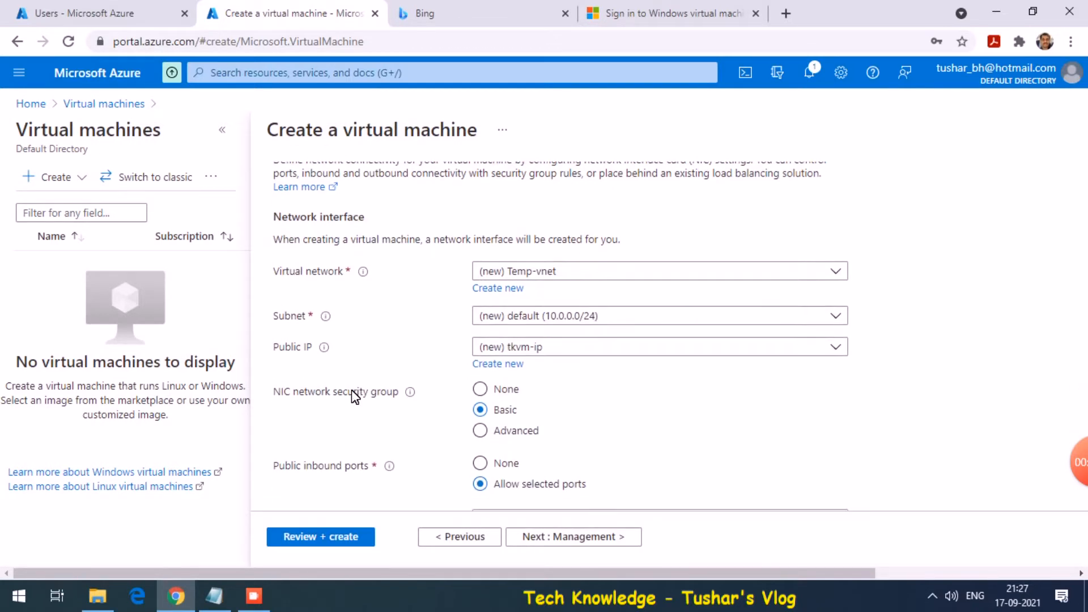
{"action": "scroll", "coordinate": [354, 397], "scroll_direction": "down", "scroll_amount": 1}
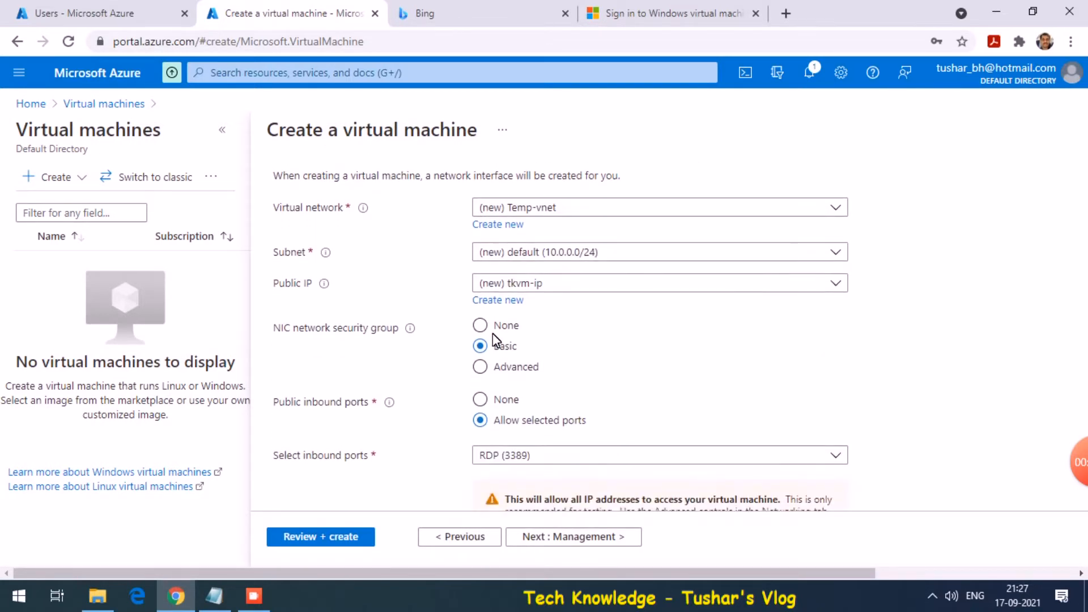
{"action": "left_click", "coordinate": [480, 326]}
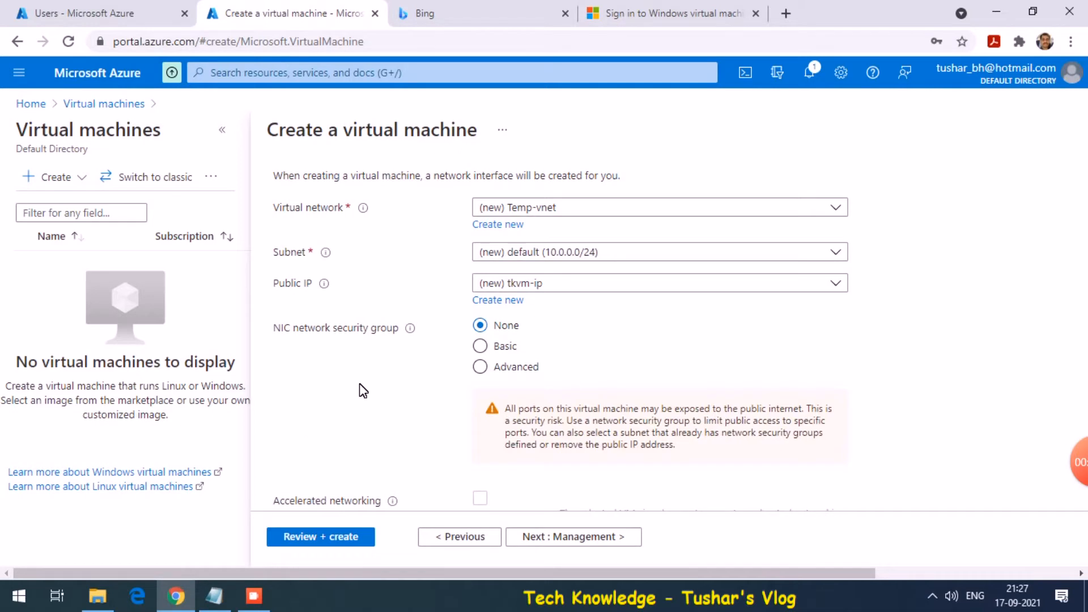
{"action": "scroll", "coordinate": [363, 391], "scroll_direction": "down", "scroll_amount": 3}
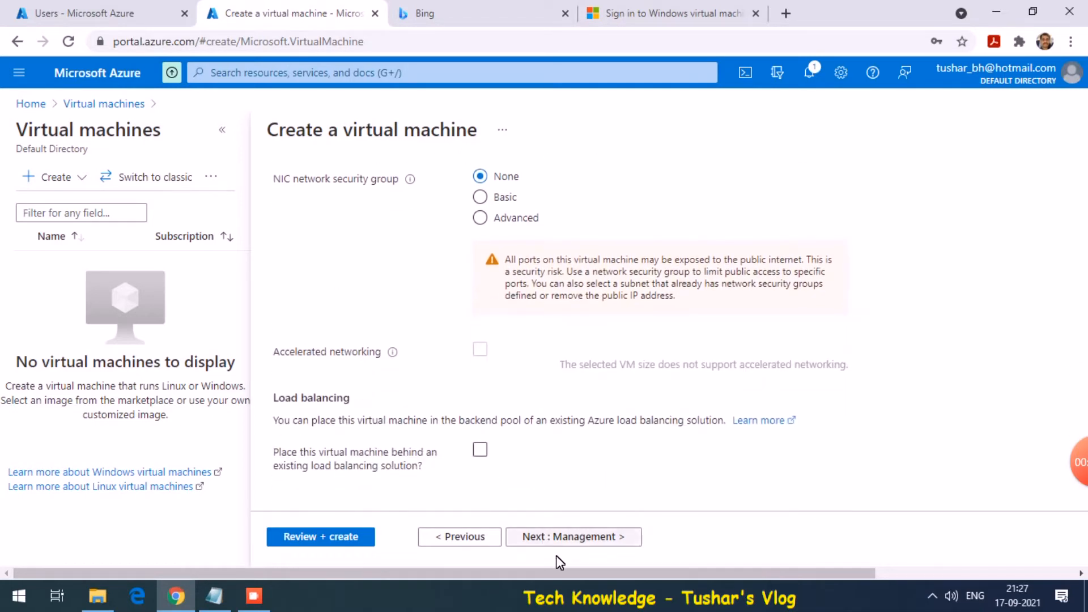
{"action": "left_click", "coordinate": [573, 539]}
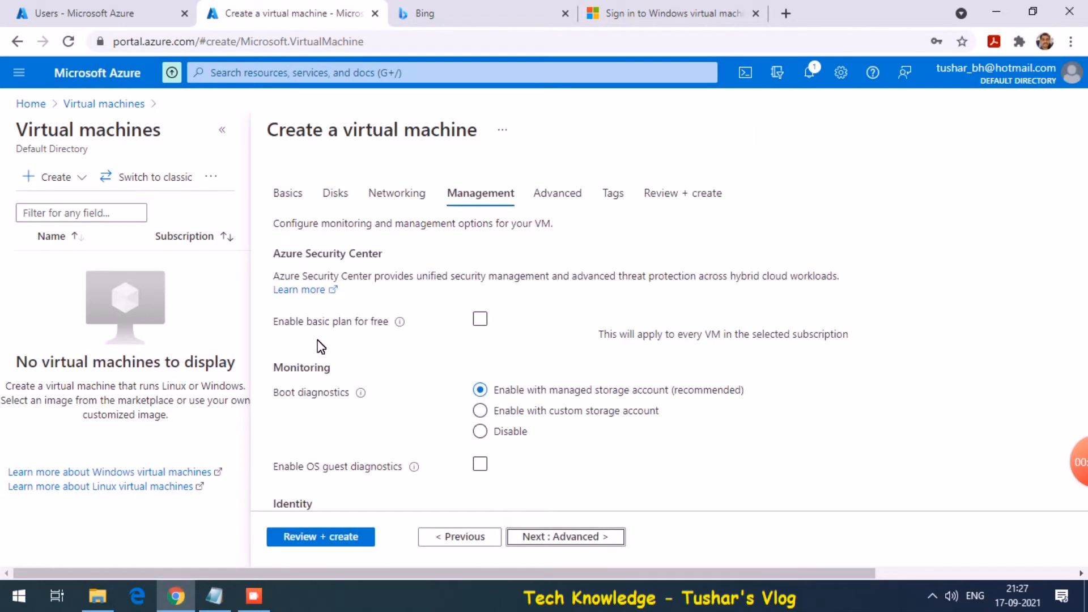
Disable boot diagnostics, enable Login with Azure AD, and set patching to Manual updates
{"action": "scroll", "coordinate": [306, 356], "scroll_direction": "down", "scroll_amount": 3}
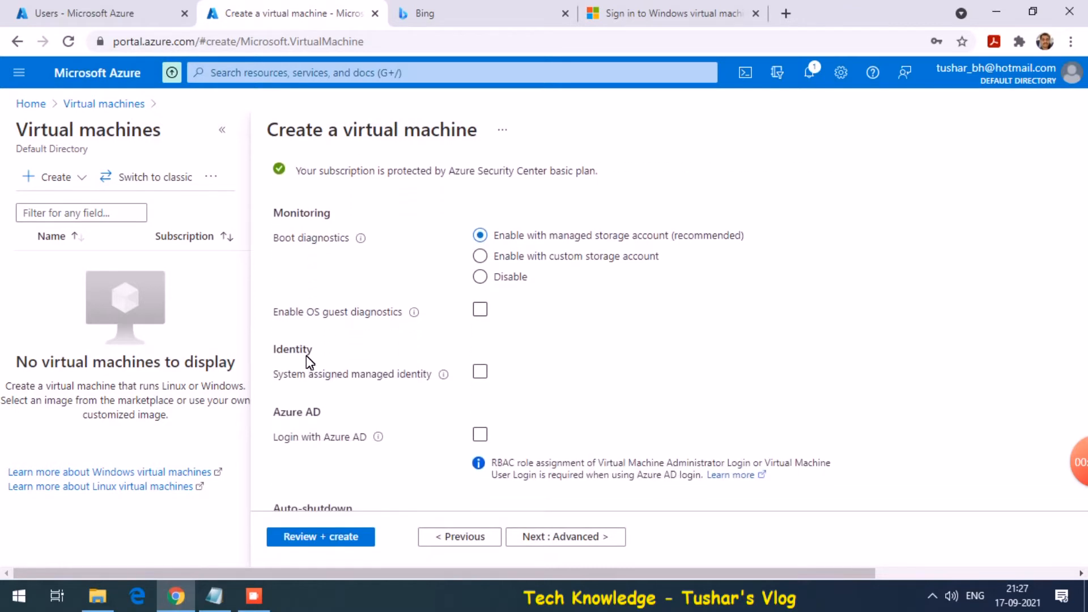
{"action": "left_click", "coordinate": [483, 278]}
{"action": "scroll", "coordinate": [324, 345], "scroll_direction": "down", "scroll_amount": 3}
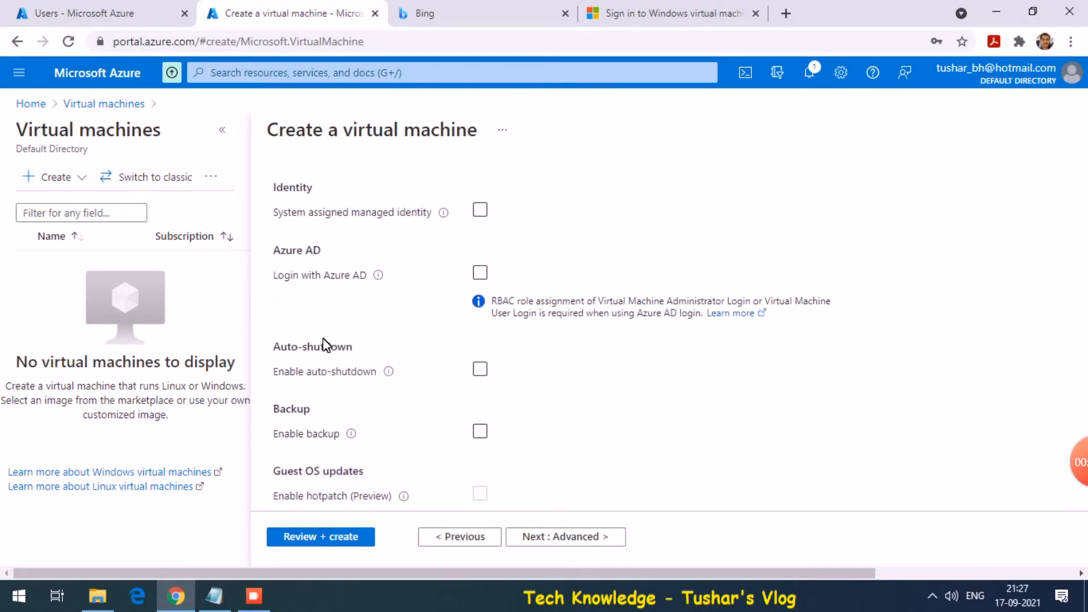
{"action": "left_click", "coordinate": [481, 245]}
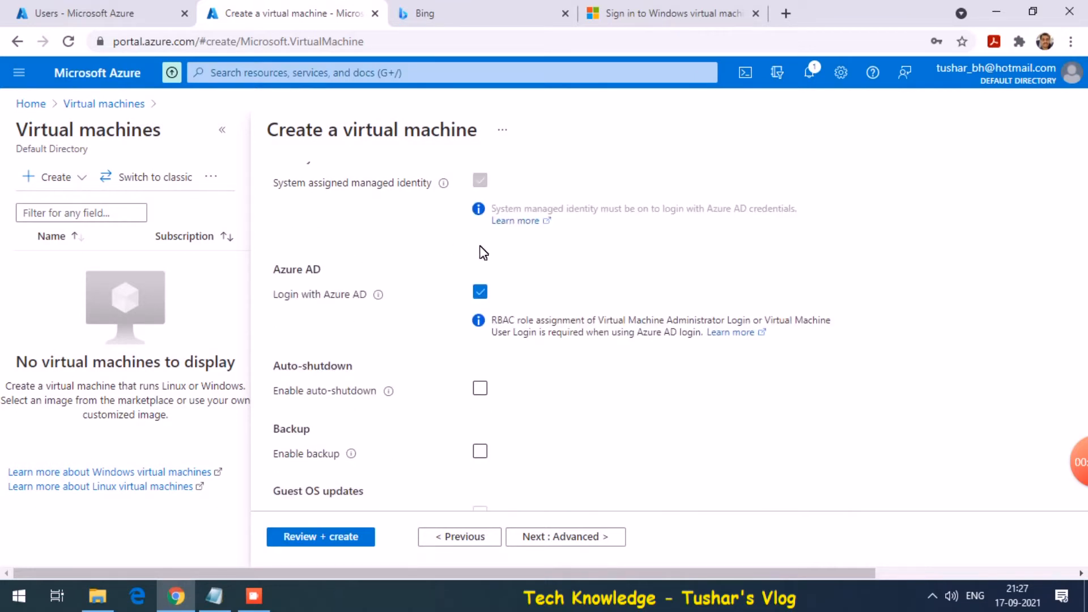
{"action": "scroll", "coordinate": [332, 344], "scroll_direction": "down", "scroll_amount": 2}
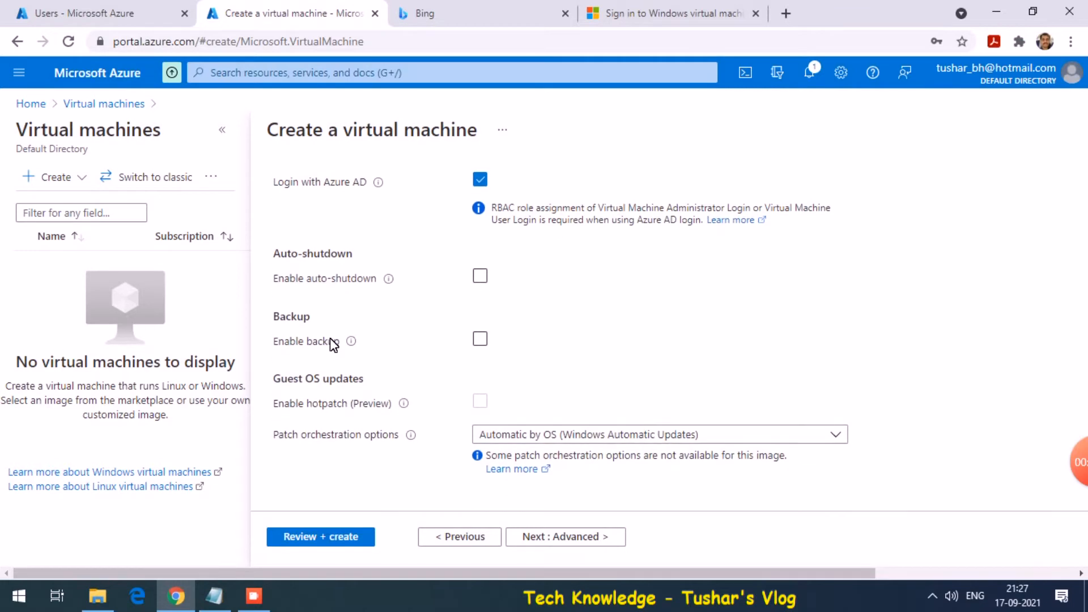
{"action": "left_click", "coordinate": [660, 433]}
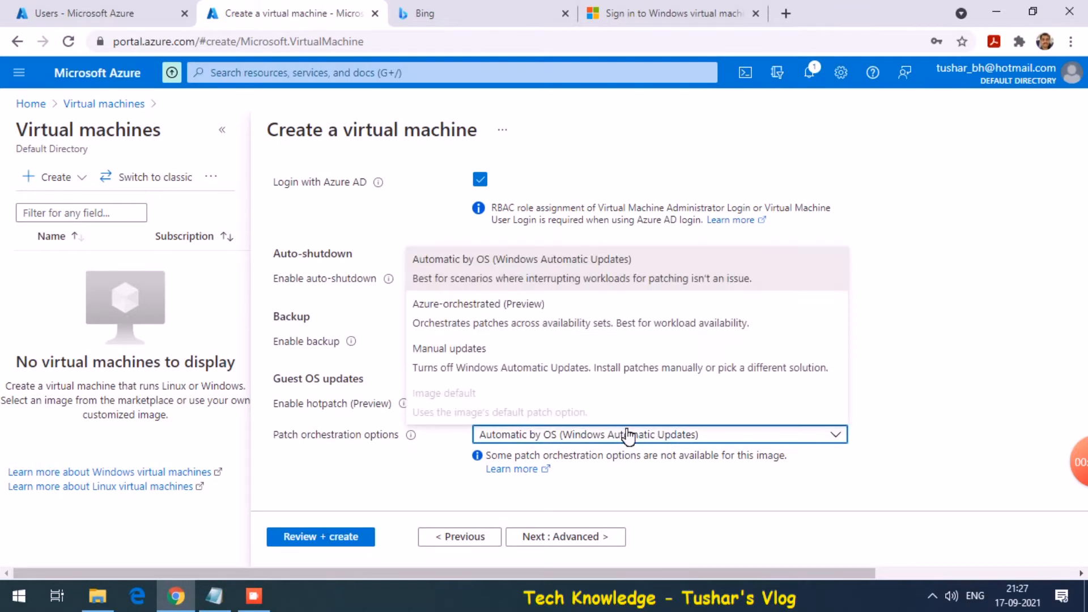
{"action": "left_click", "coordinate": [528, 377]}
Skip past the Advanced and Tags steps to Review + create
{"action": "left_click", "coordinate": [583, 541]}
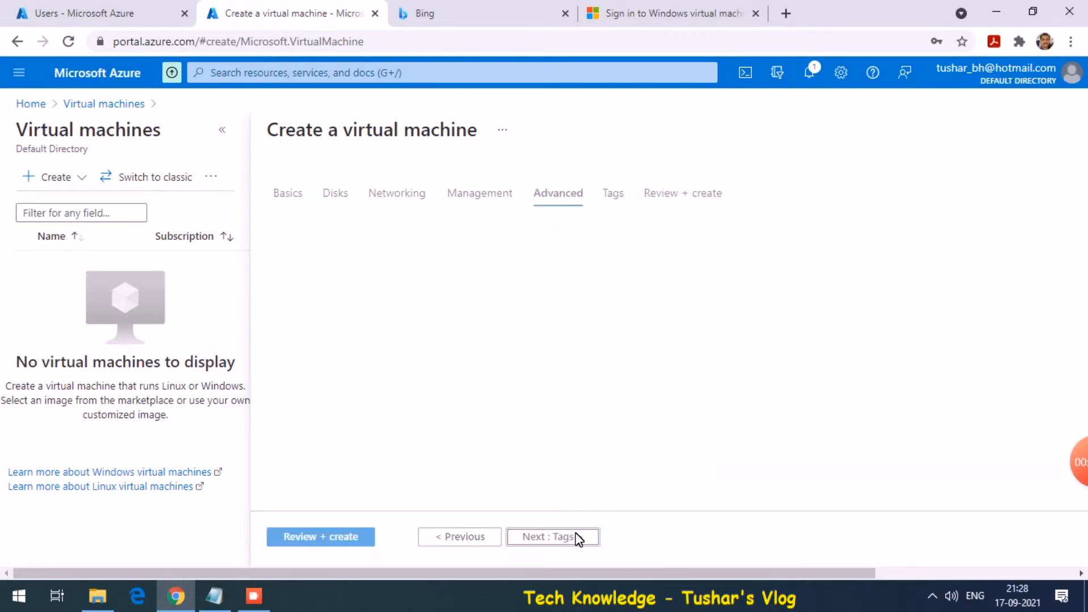
{"action": "left_click", "coordinate": [582, 538]}
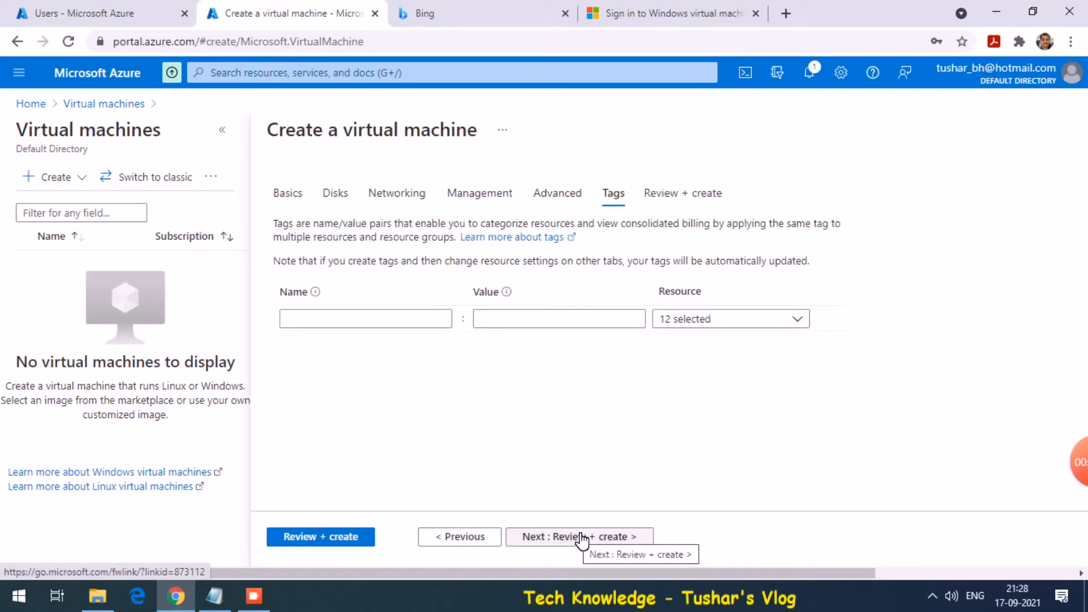
{"action": "left_click", "coordinate": [582, 539]}
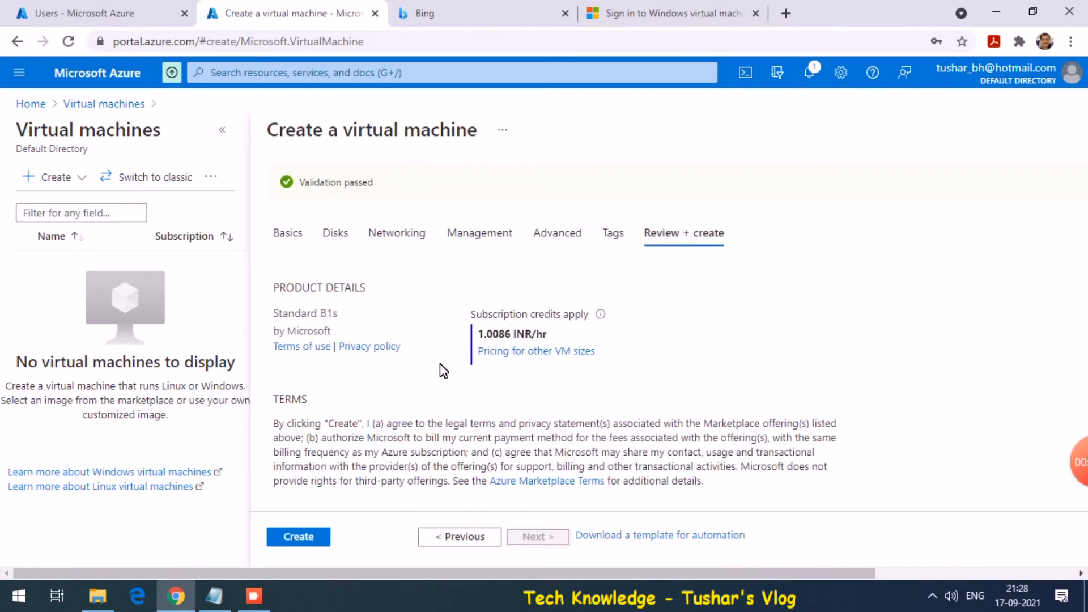
Submit the tkvm virtual machine for deployment, then return to the directory users page
{"action": "left_click", "coordinate": [309, 547]}
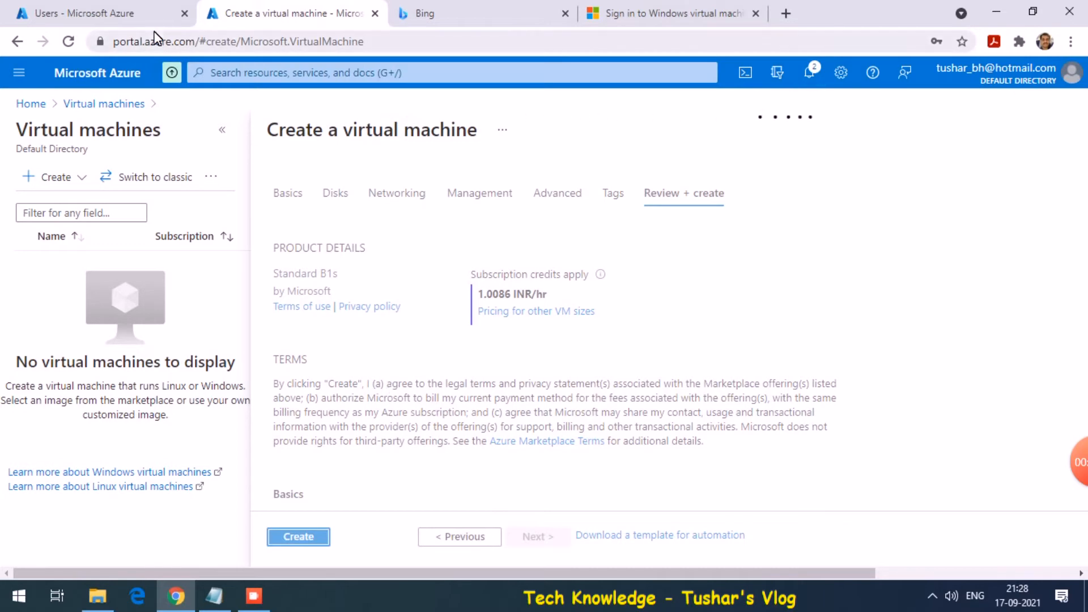
{"action": "left_click", "coordinate": [107, 14]}
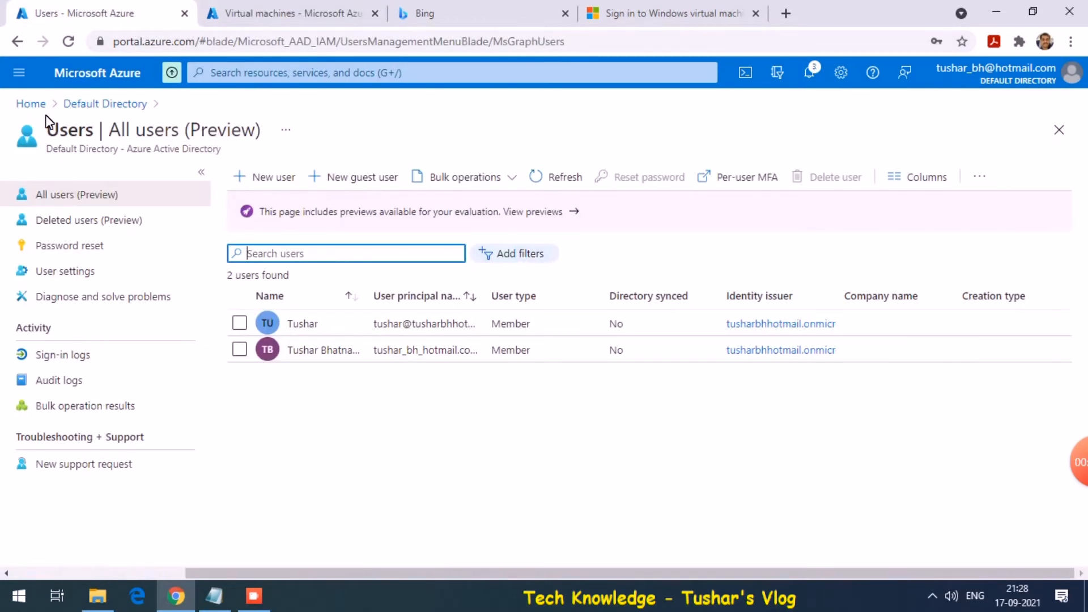
Select the primary domain name on the Azure Active Directory overview
{"action": "left_click", "coordinate": [30, 104]}
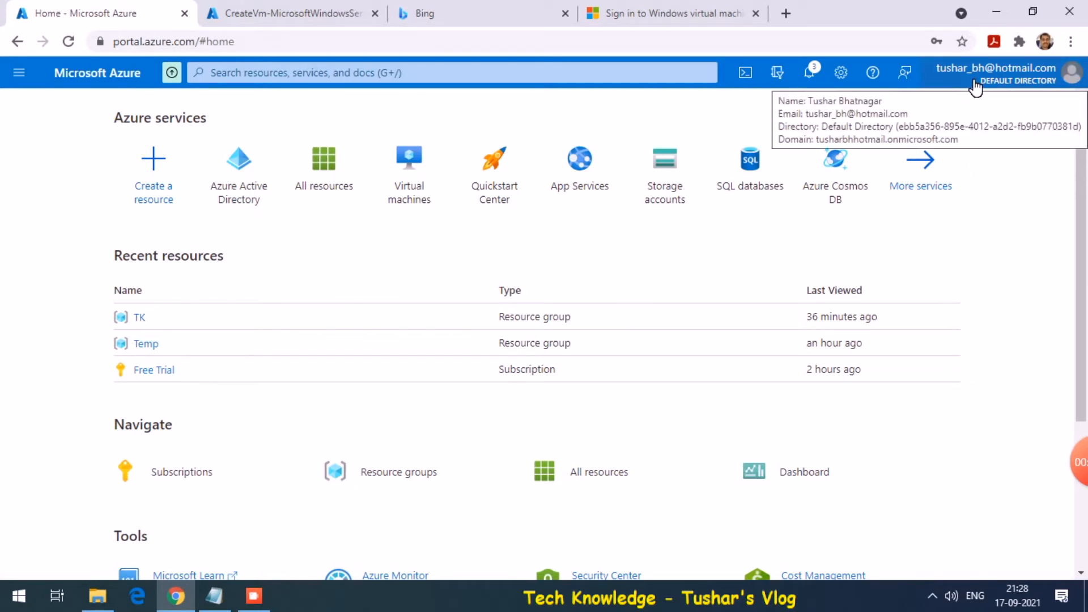
{"action": "left_click", "coordinate": [255, 183]}
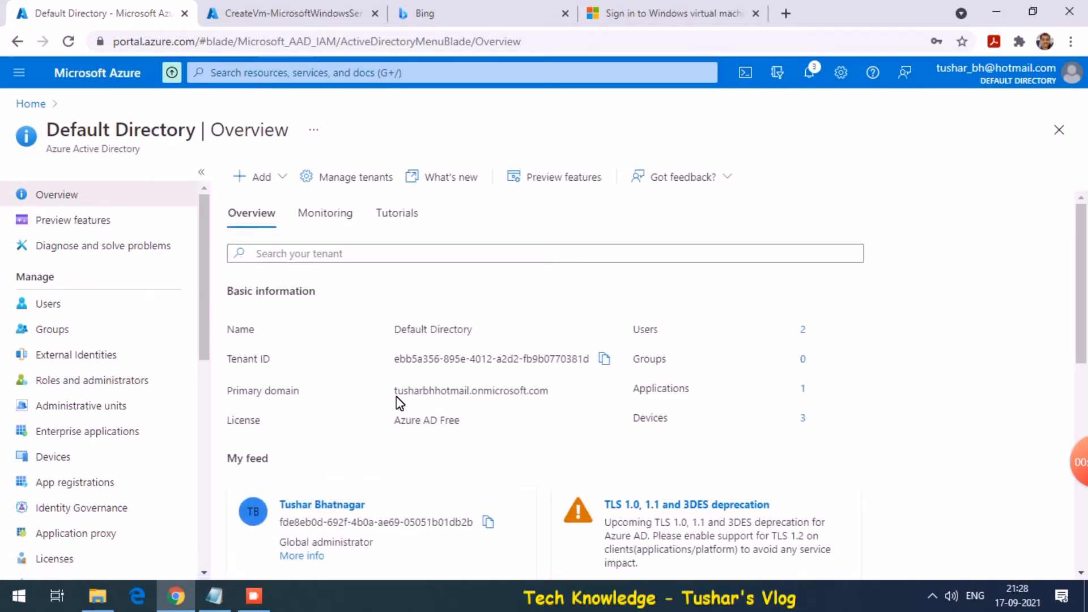
{"action": "left_click_drag", "start_coordinate": [395, 391], "coordinate": [547, 392]}
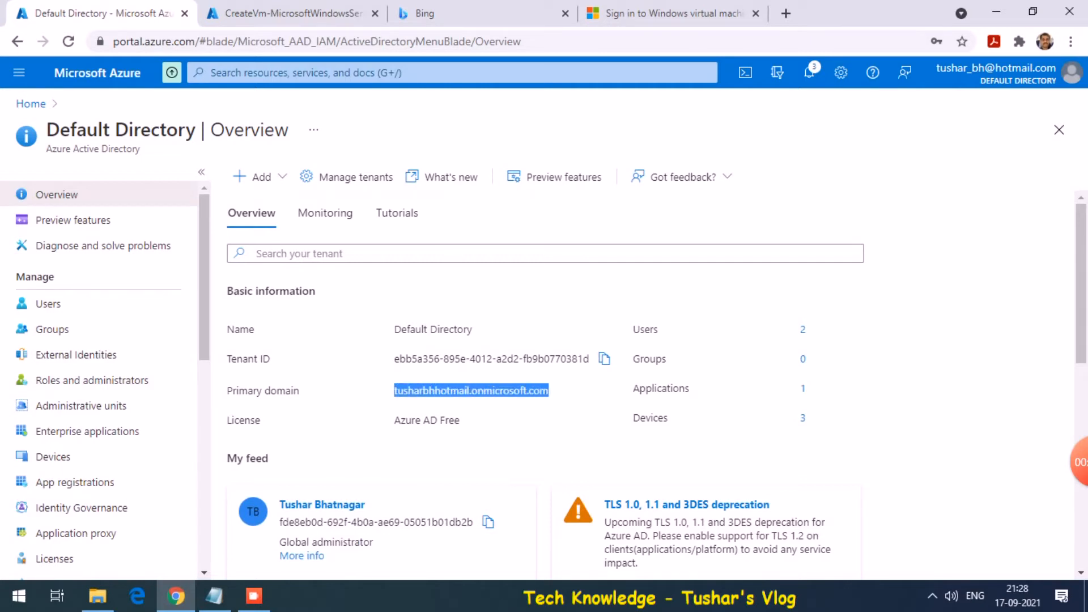
{"action": "left_click", "coordinate": [549, 395]}
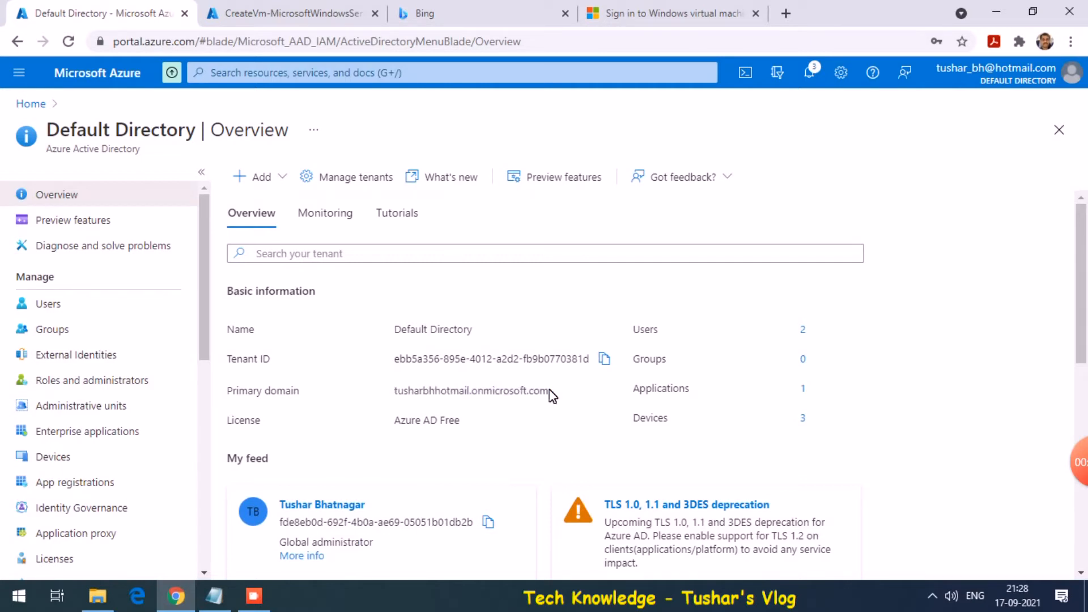
Check the directory's users list, then go back to the Azure AD VM sign-in docs article
{"action": "left_click", "coordinate": [90, 305]}
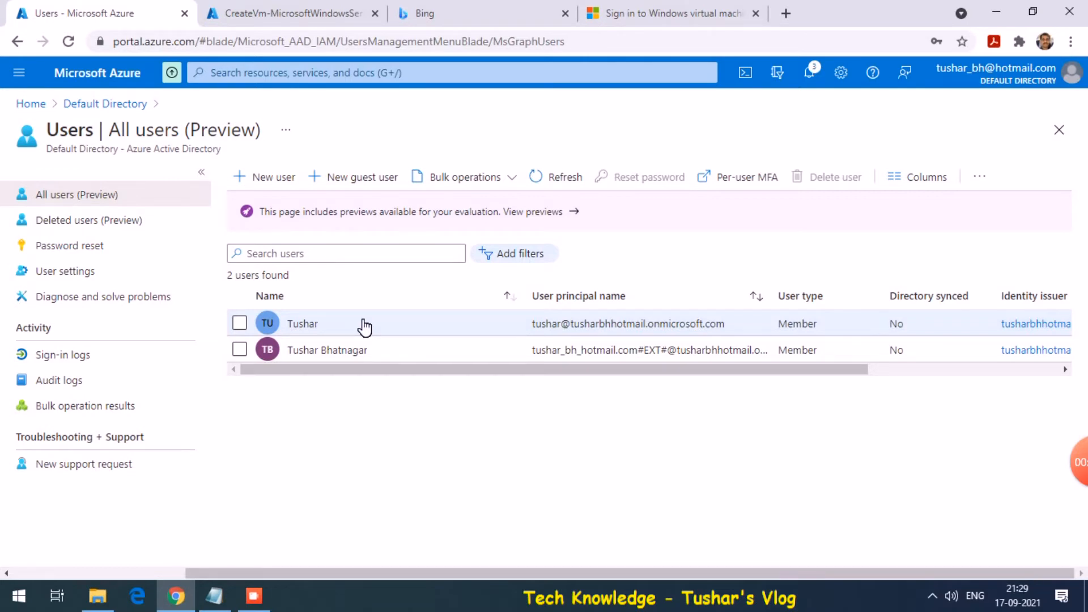
{"action": "left_click", "coordinate": [1059, 129]}
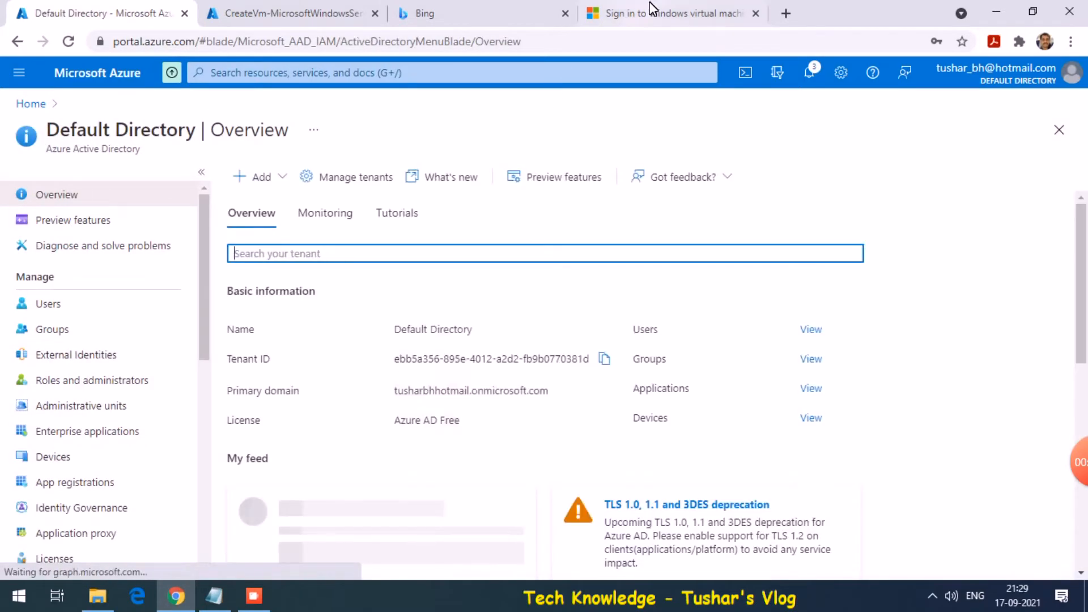
{"action": "left_click", "coordinate": [652, 13]}
{"action": "left_click_drag", "start_coordinate": [1081, 225], "coordinate": [1054, 45]}
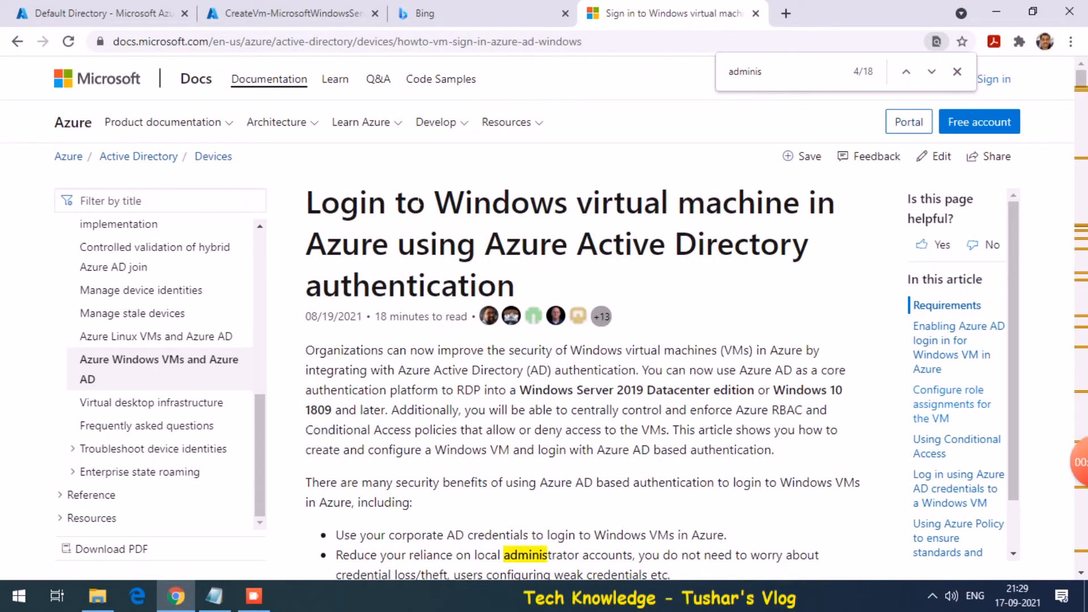
Scroll the article to Requirements and highlight the Windows 10 20H1 condition in the Important note
{"action": "left_click_drag", "start_coordinate": [399, 205], "coordinate": [461, 210]}
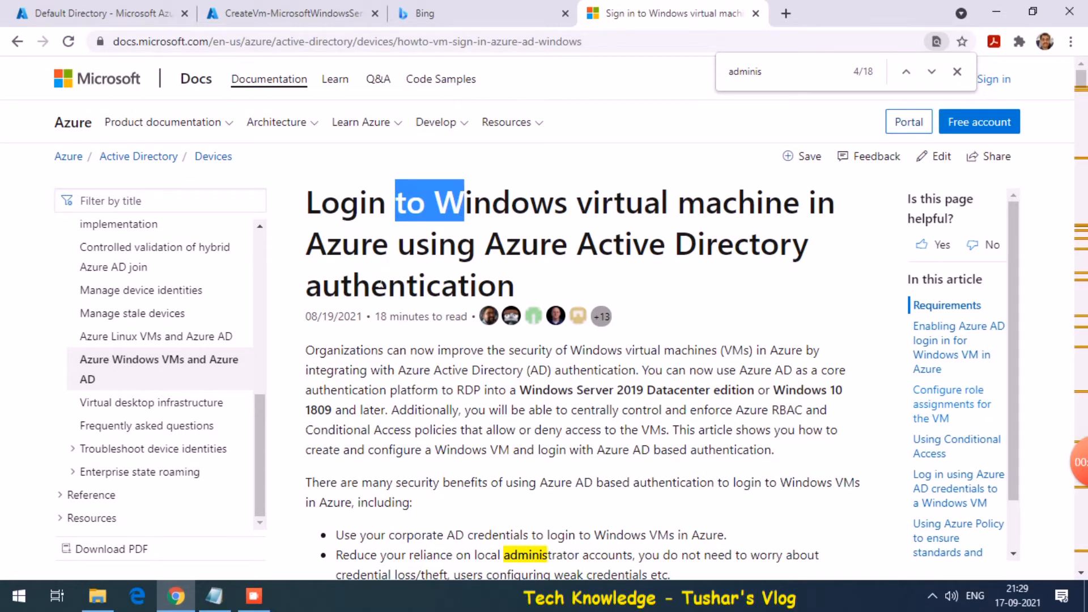
{"action": "left_click_drag", "start_coordinate": [364, 290], "coordinate": [430, 296]}
{"action": "scroll", "coordinate": [429, 295], "scroll_direction": "down", "scroll_amount": 10}
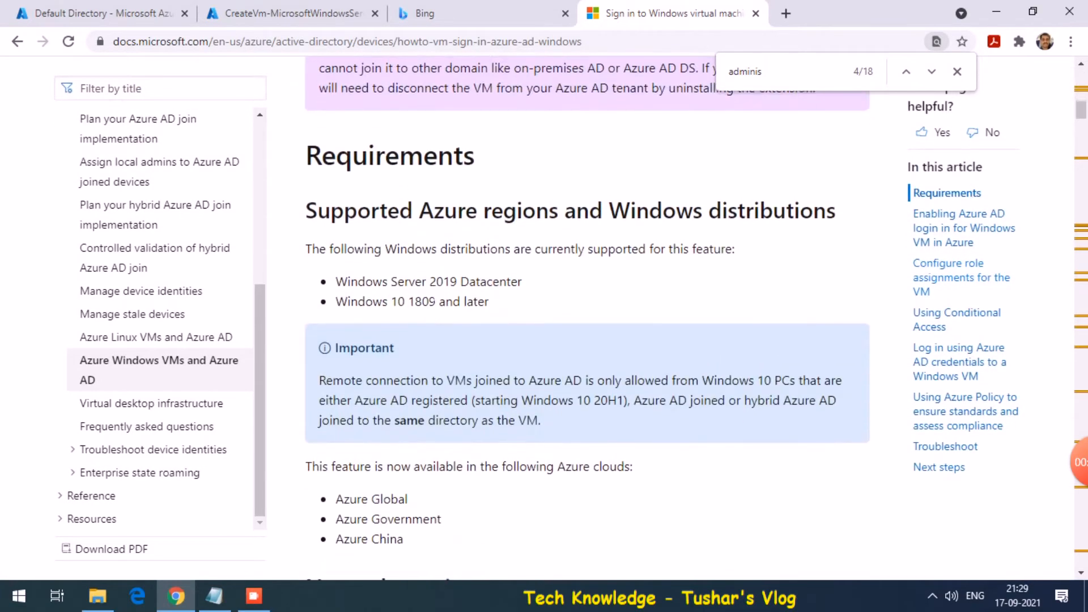
{"action": "scroll", "coordinate": [429, 294], "scroll_direction": "down", "scroll_amount": 3}
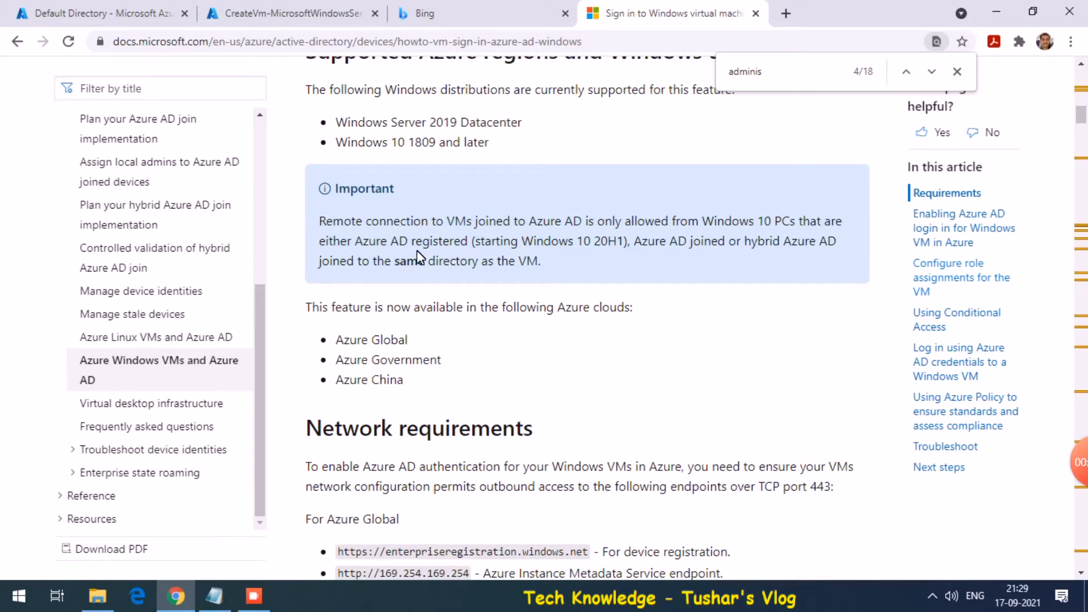
{"action": "left_click_drag", "start_coordinate": [472, 240], "coordinate": [599, 241]}
{"action": "key", "text": "super+r"}
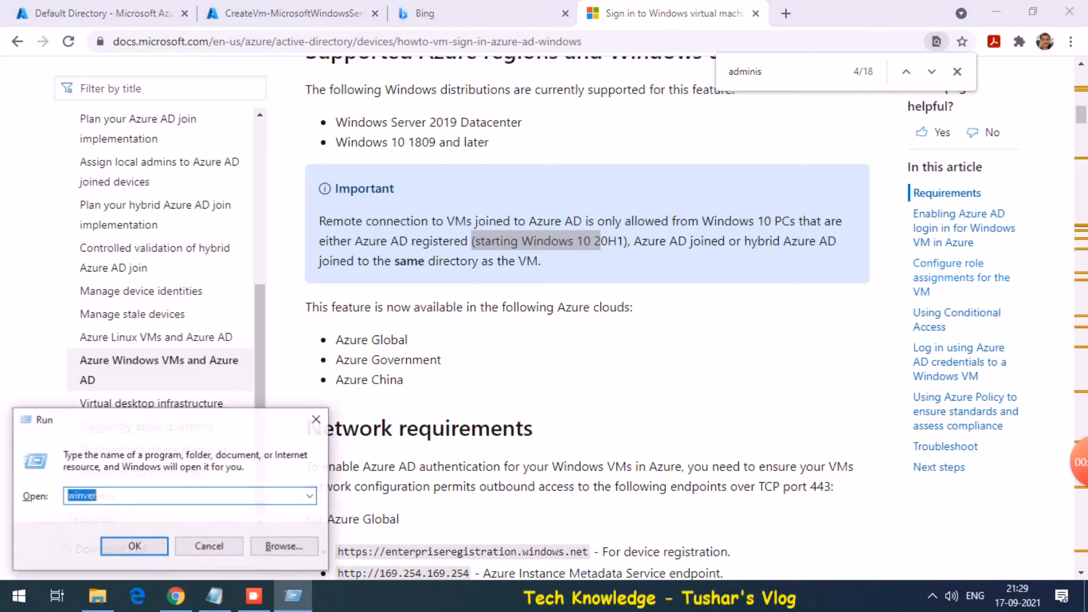
{"action": "key", "text": "Return"}
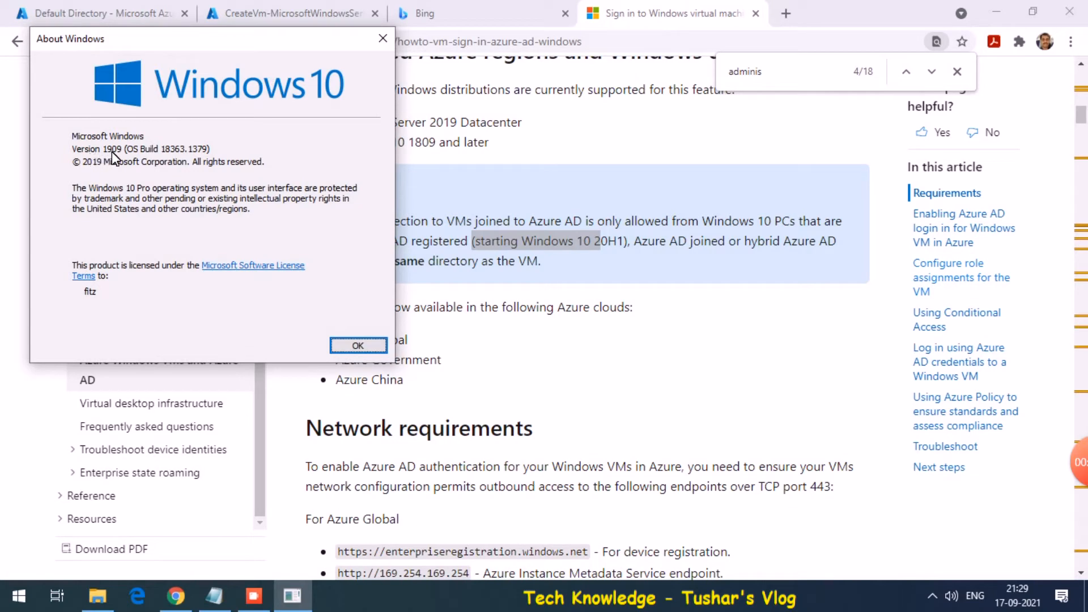
{"action": "left_click", "coordinate": [354, 346]}
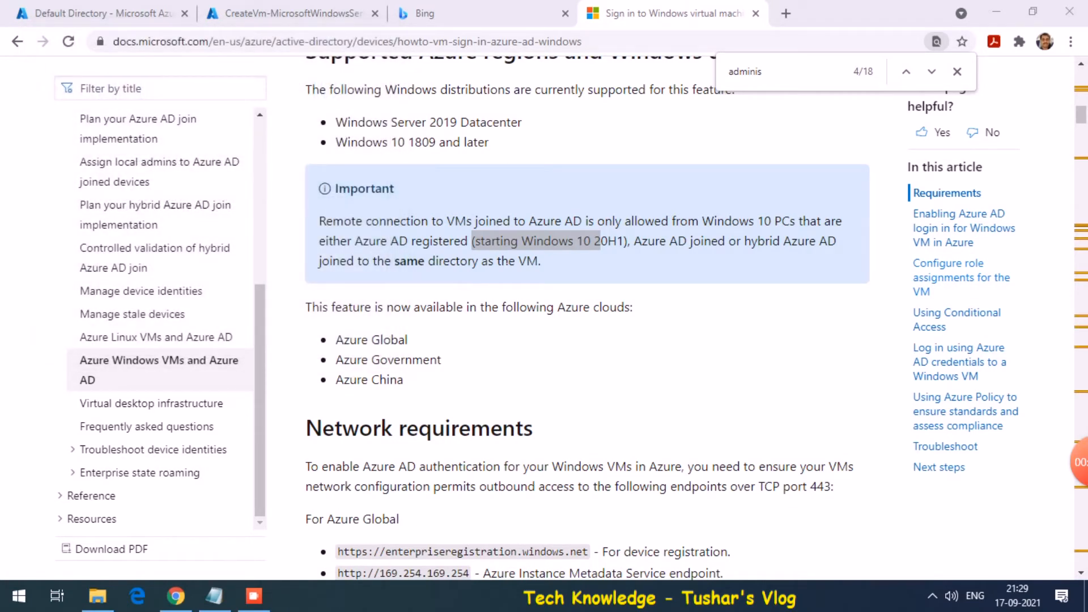
Check the tkvm deployment progress, then return to the docs article
{"action": "left_click", "coordinate": [589, 337]}
{"action": "scroll", "coordinate": [589, 340], "scroll_direction": "up", "scroll_amount": 3}
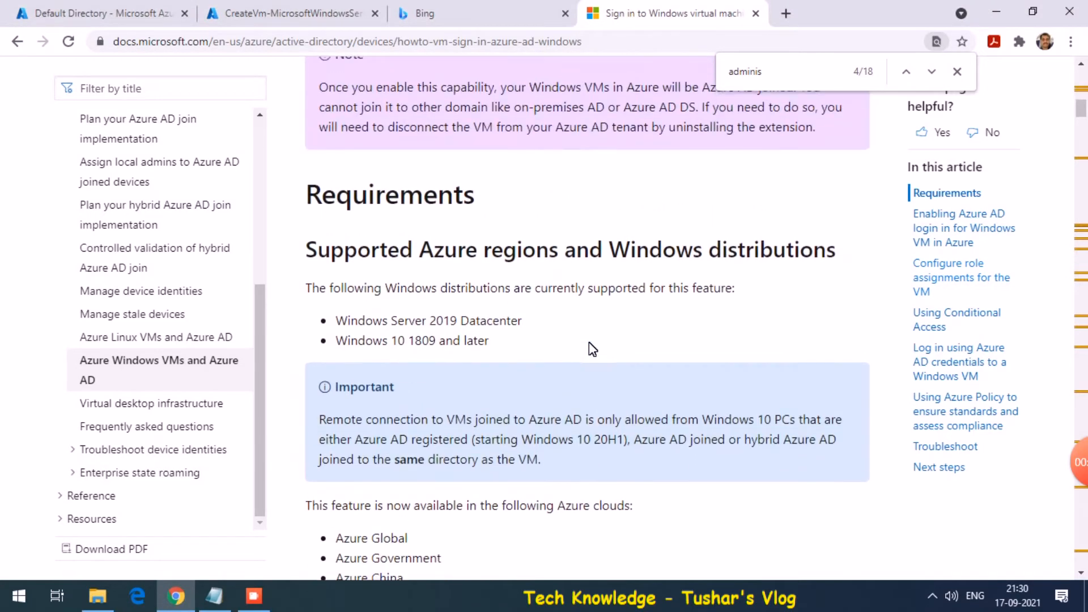
{"action": "scroll", "coordinate": [591, 348], "scroll_direction": "up", "scroll_amount": 1}
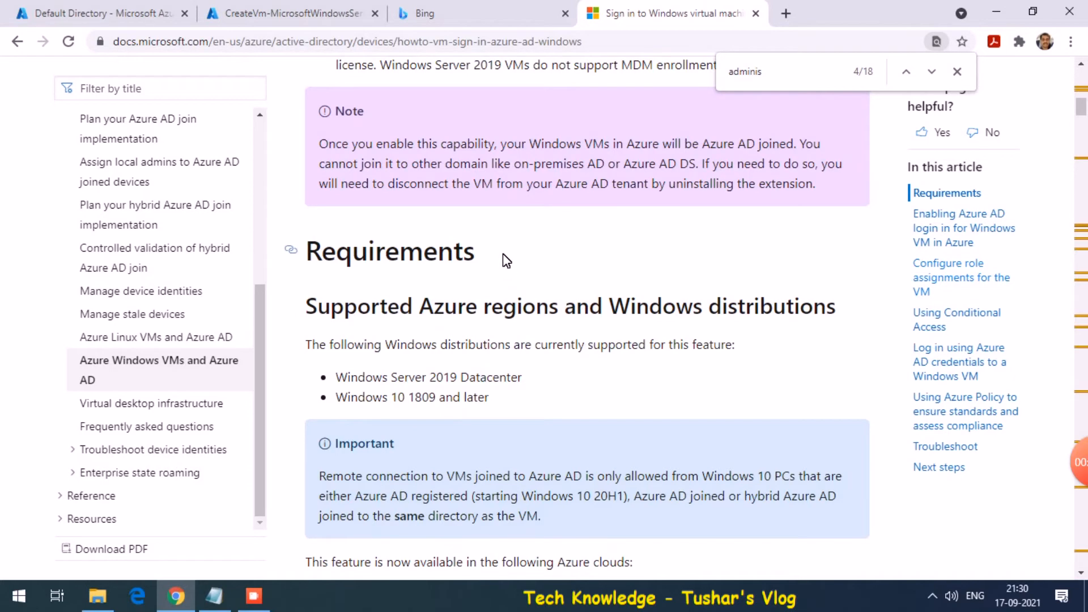
{"action": "left_click", "coordinate": [276, 8]}
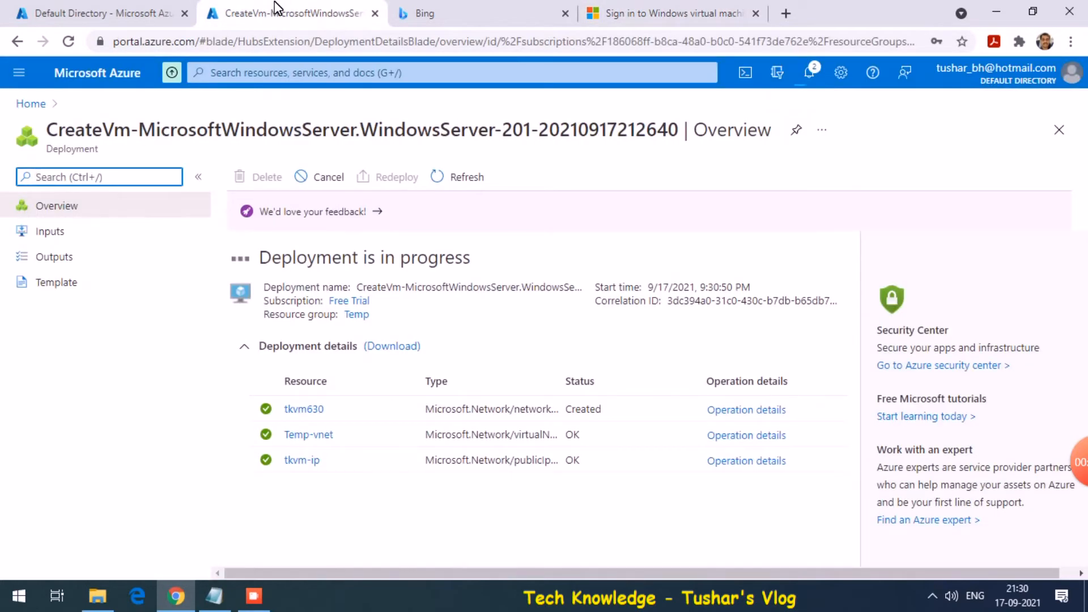
{"action": "left_click", "coordinate": [666, 12]}
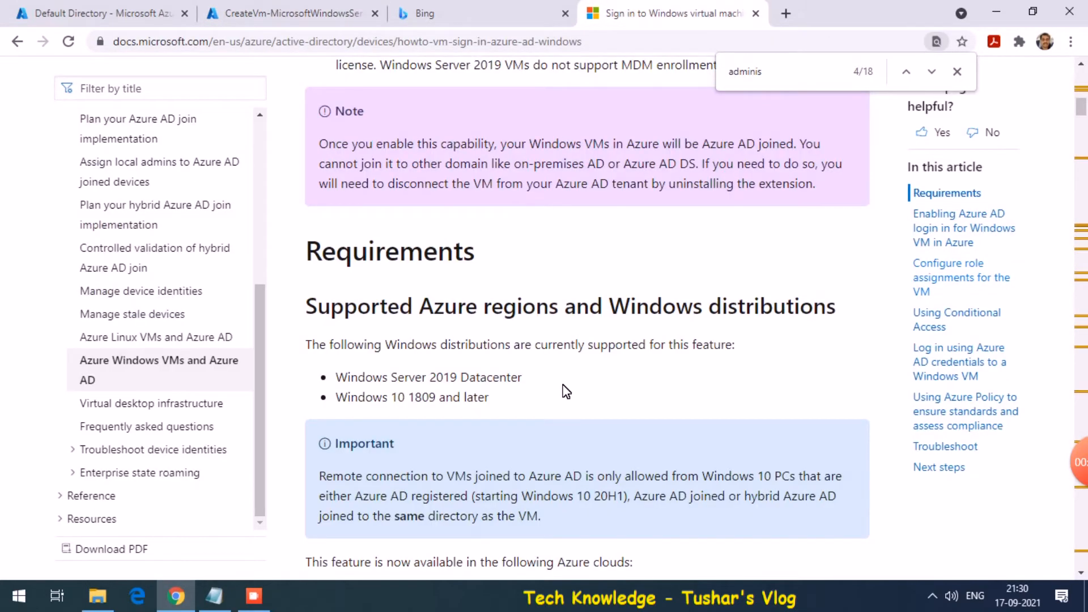
{"action": "scroll", "coordinate": [565, 391], "scroll_direction": "down", "scroll_amount": 6}
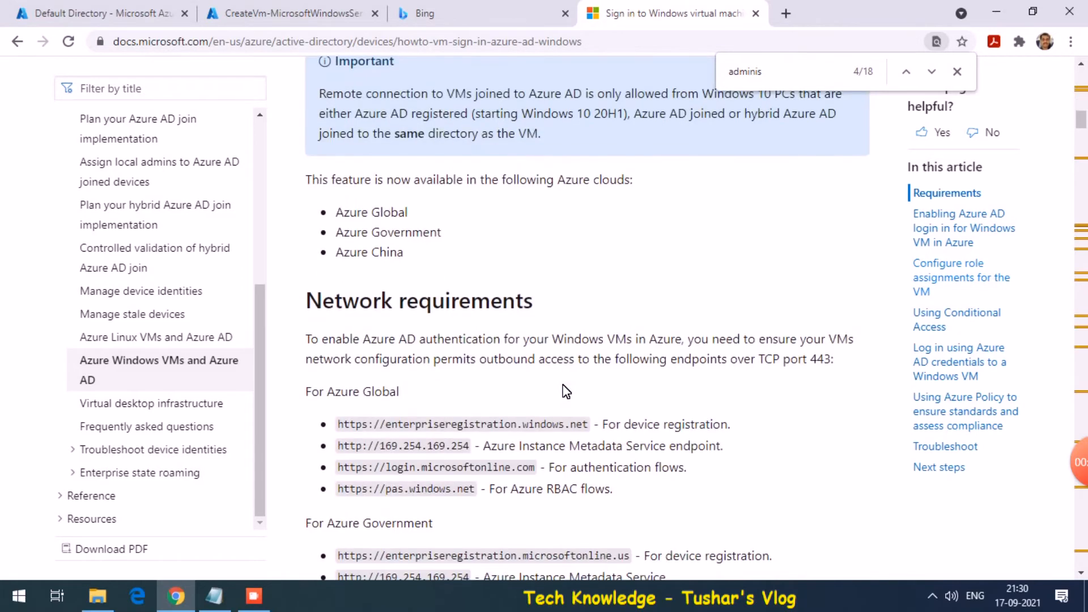
Find 'adminis' in the article, highlight the Virtual Machine Administrator Login role, then return to Default Directory
{"action": "key", "text": "ctrl+f"}
{"action": "type", "text": "adminis"}
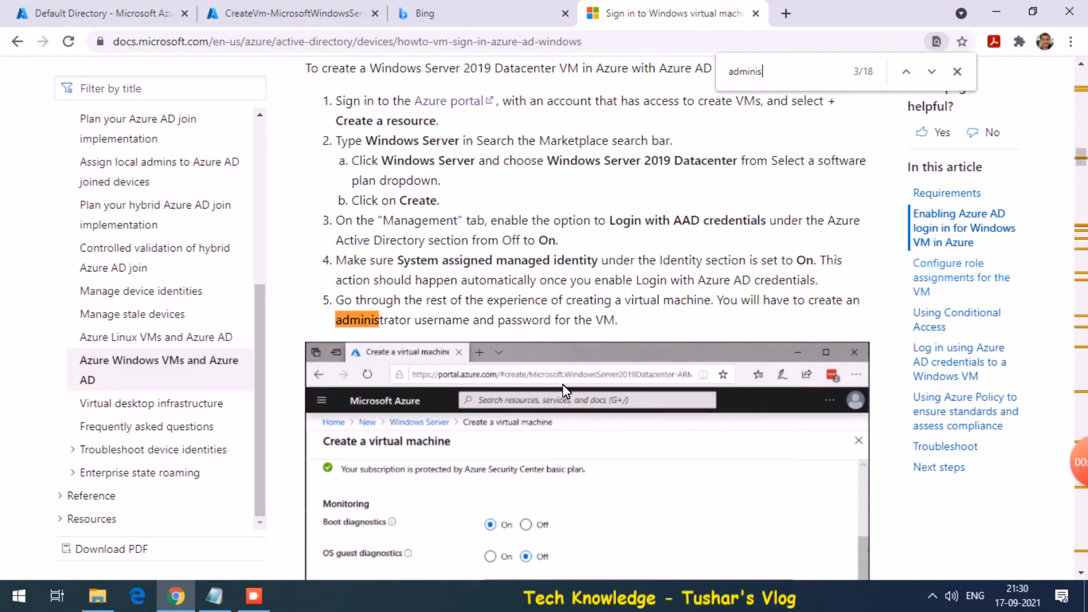
{"action": "key", "text": "Return"}
{"action": "scroll", "coordinate": [566, 391], "scroll_direction": "down", "scroll_amount": 1}
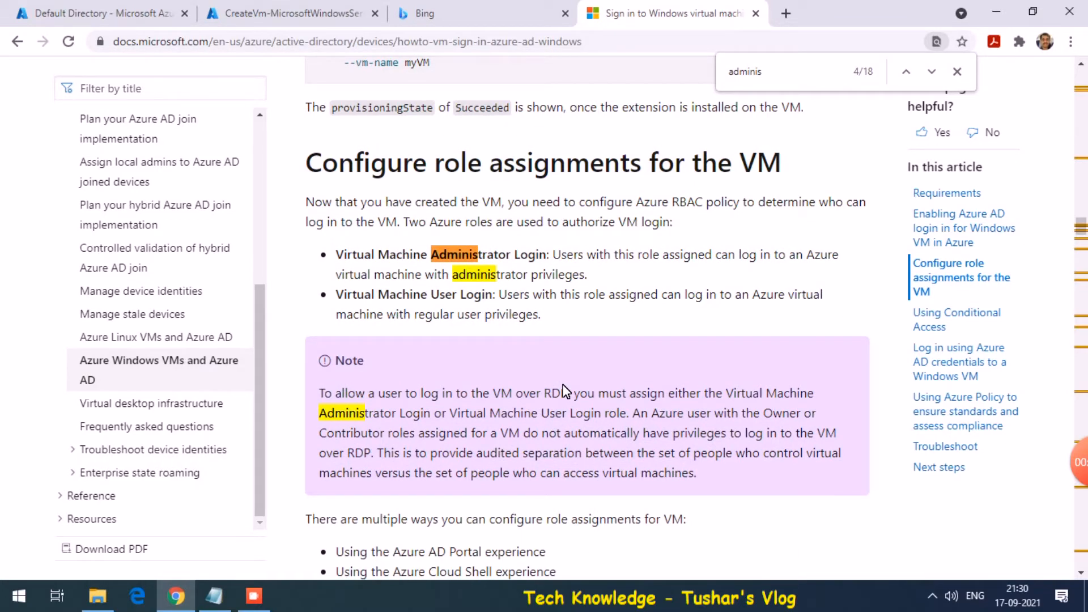
{"action": "left_click_drag", "start_coordinate": [346, 254], "coordinate": [536, 254]}
{"action": "left_click_drag", "start_coordinate": [499, 294], "coordinate": [347, 285]}
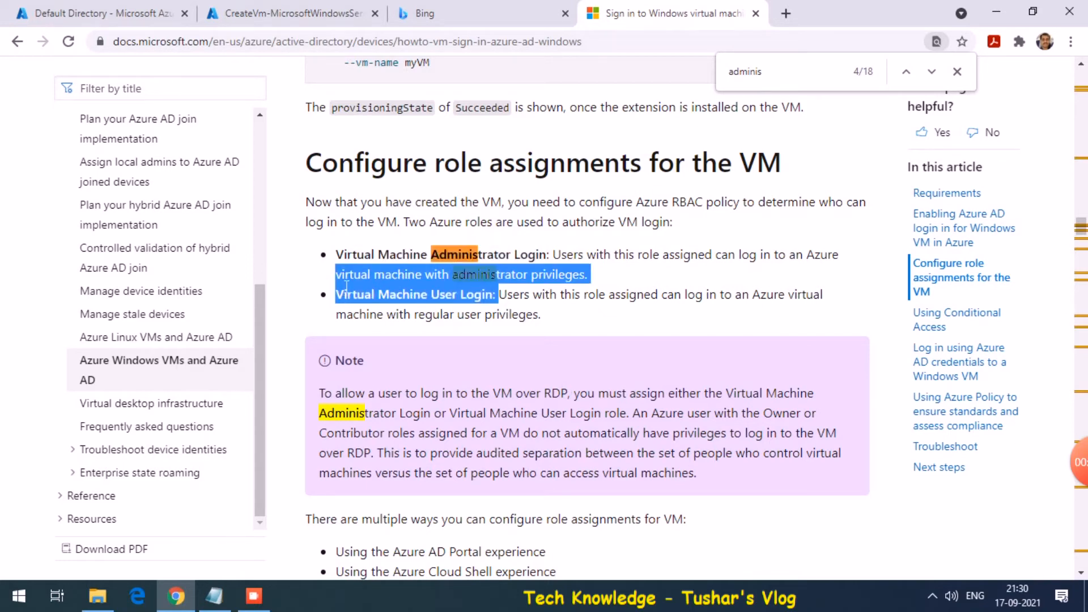
{"action": "left_click", "coordinate": [284, 12]}
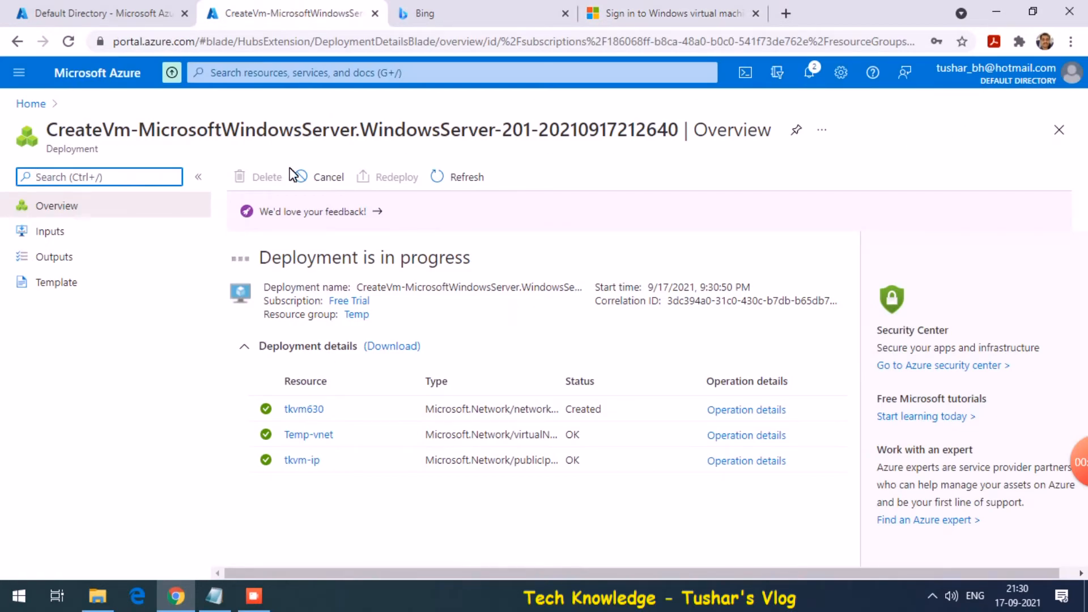
{"action": "left_click", "coordinate": [97, 14]}
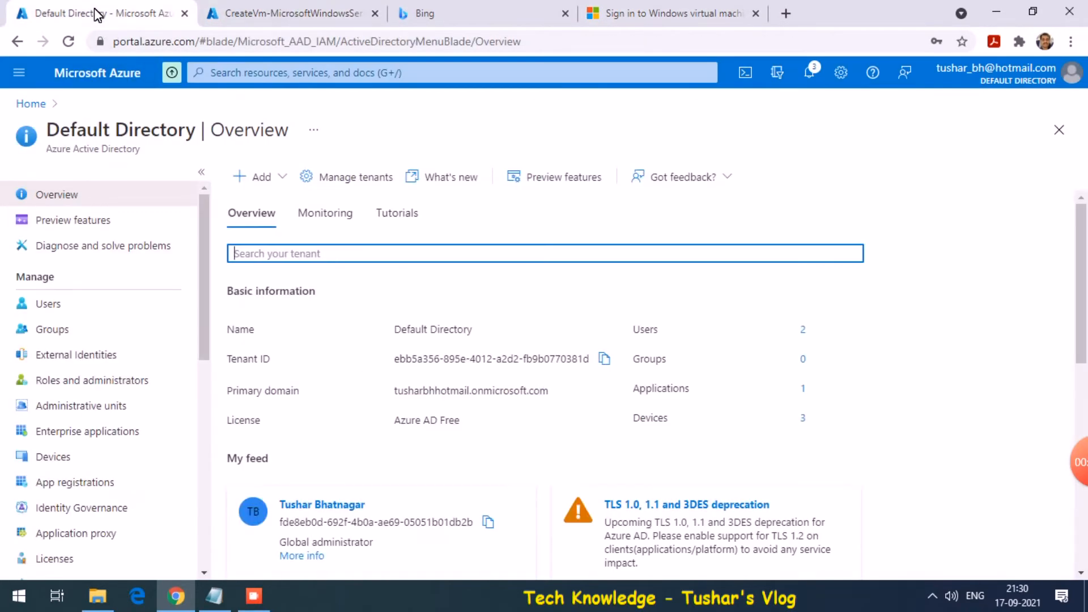
Open the Access control (IAM) page for tkvm and show the Add options
{"action": "left_click", "coordinate": [1059, 131]}
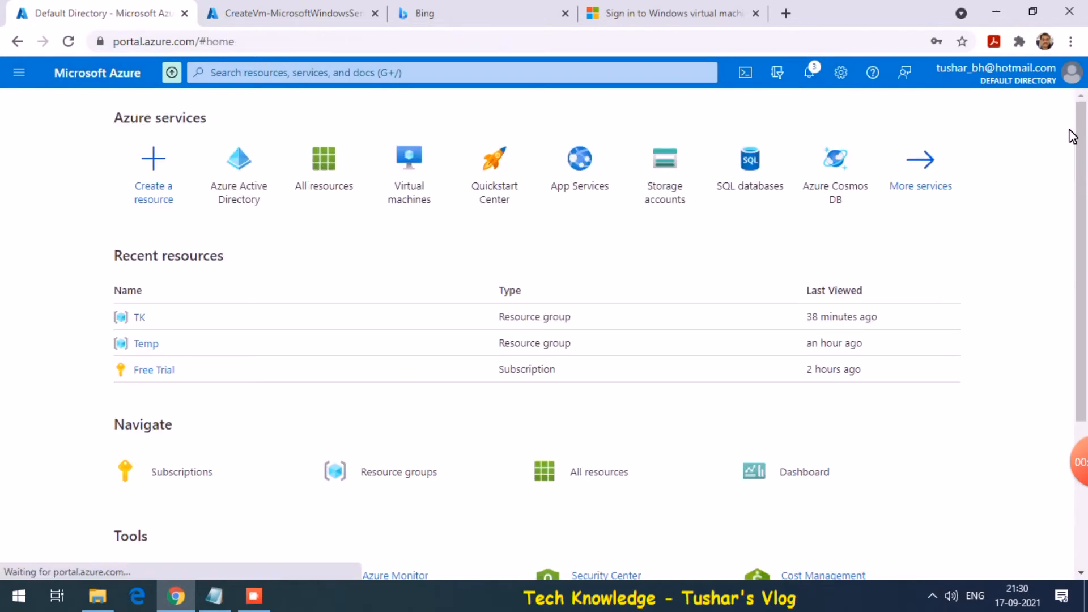
{"action": "left_click", "coordinate": [414, 179]}
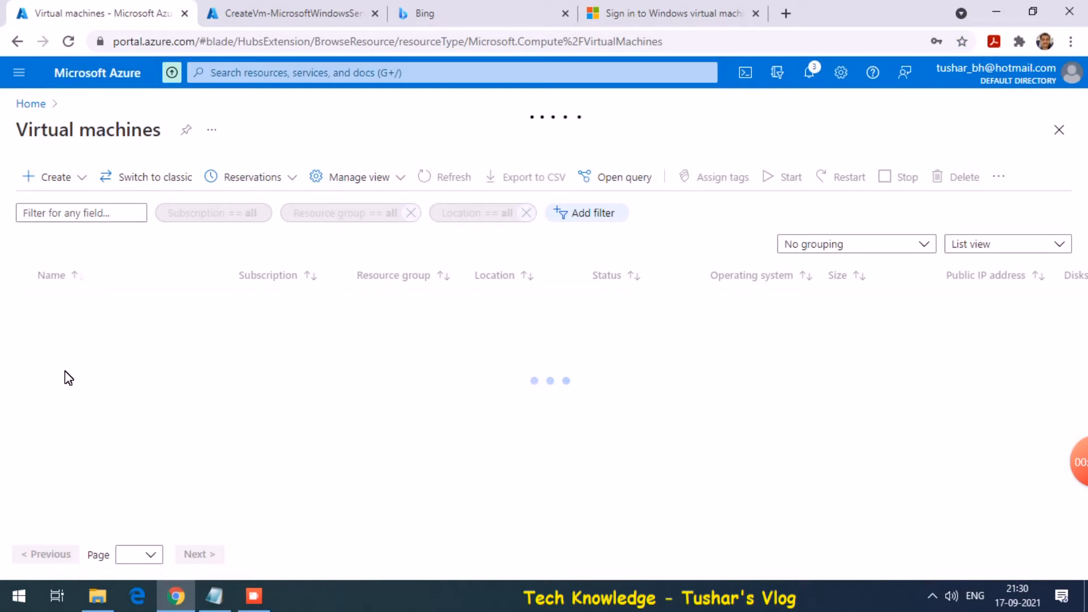
{"action": "left_click", "coordinate": [68, 304]}
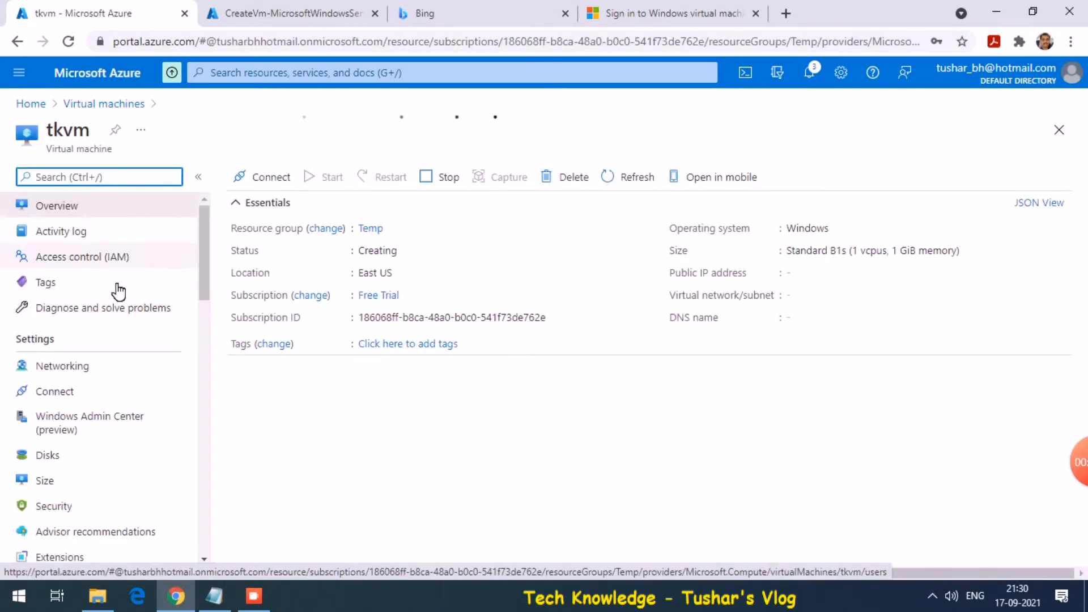
{"action": "left_click", "coordinate": [81, 258]}
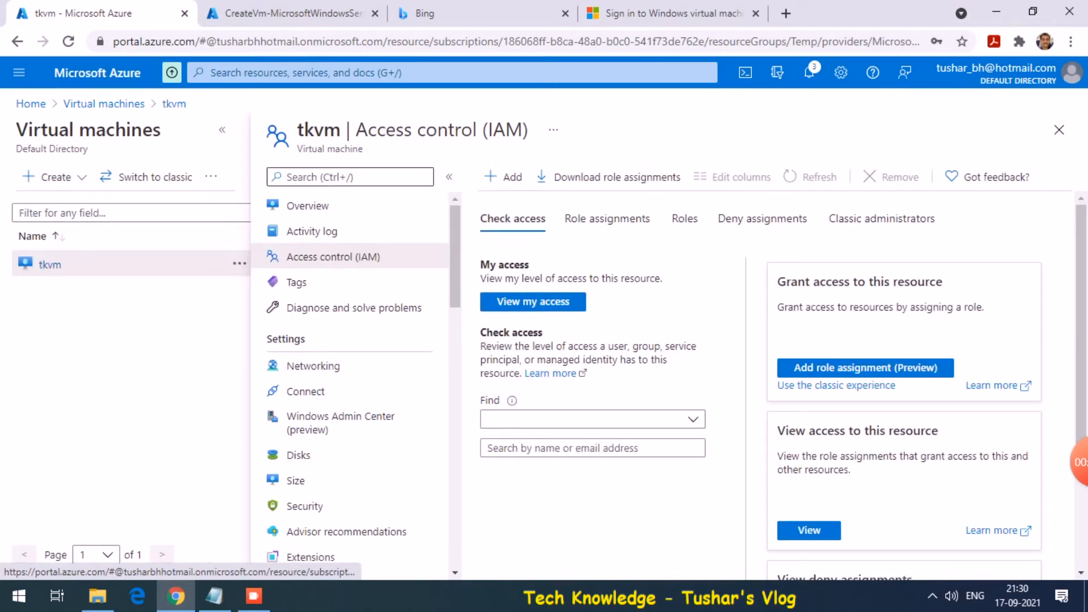
{"action": "left_click", "coordinate": [506, 180]}
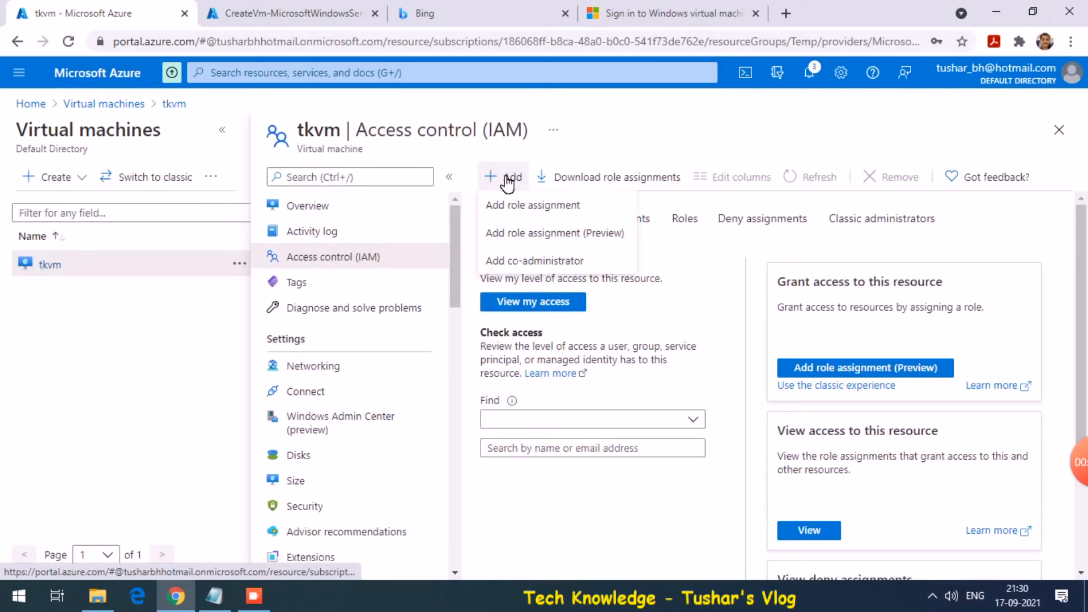
Assign the Virtual Machine Administrator Login role on tkvm to the Azure AD user and save
{"action": "left_click", "coordinate": [527, 206]}
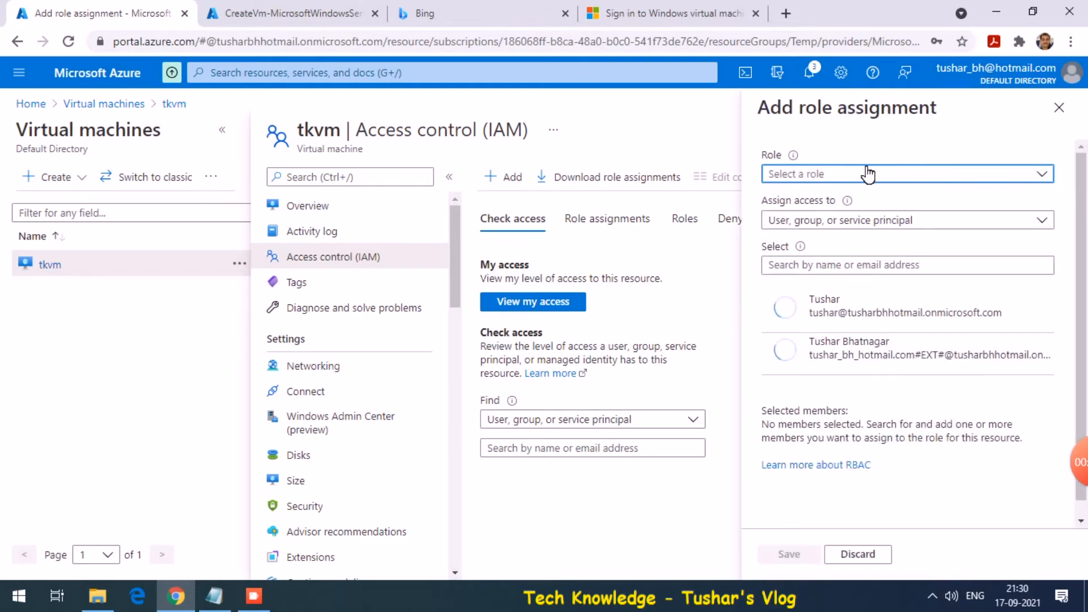
{"action": "left_click", "coordinate": [868, 175]}
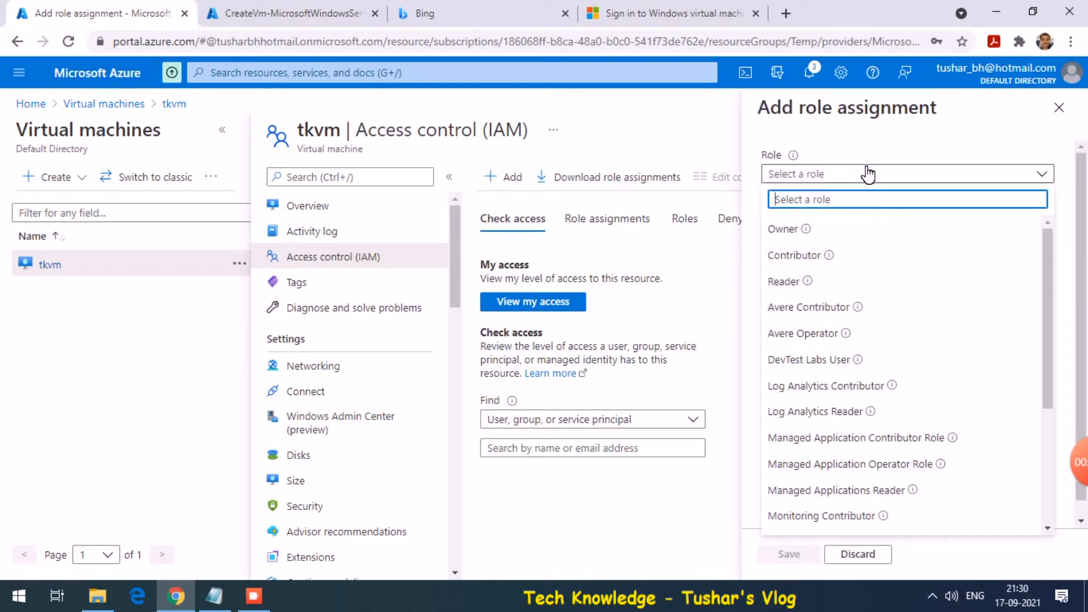
{"action": "type", "text": "virt"}
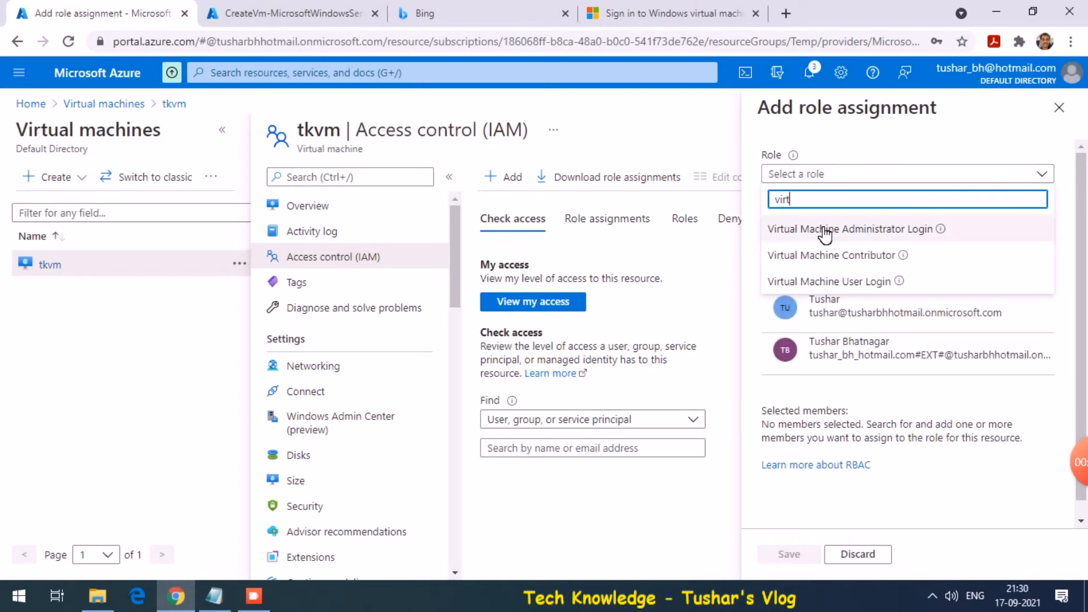
{"action": "left_click", "coordinate": [824, 230]}
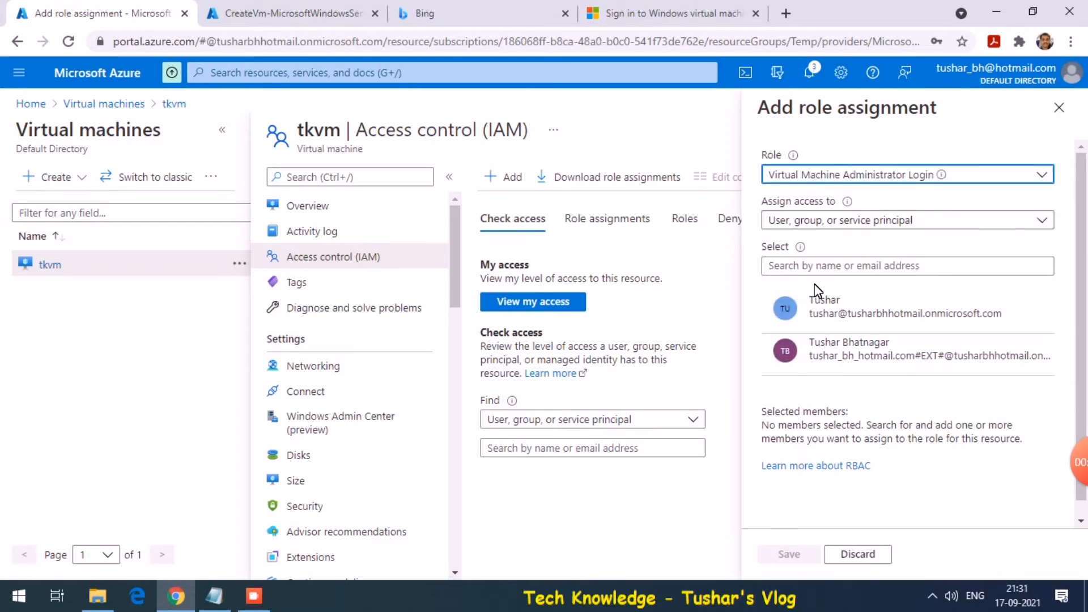
{"action": "left_click", "coordinate": [850, 320]}
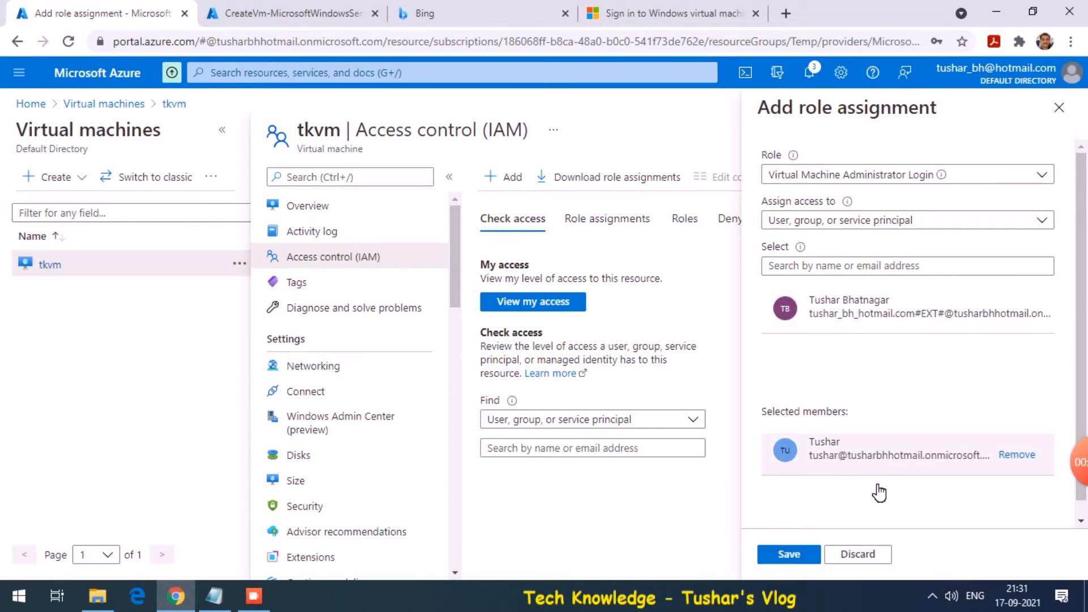
{"action": "left_click", "coordinate": [811, 555]}
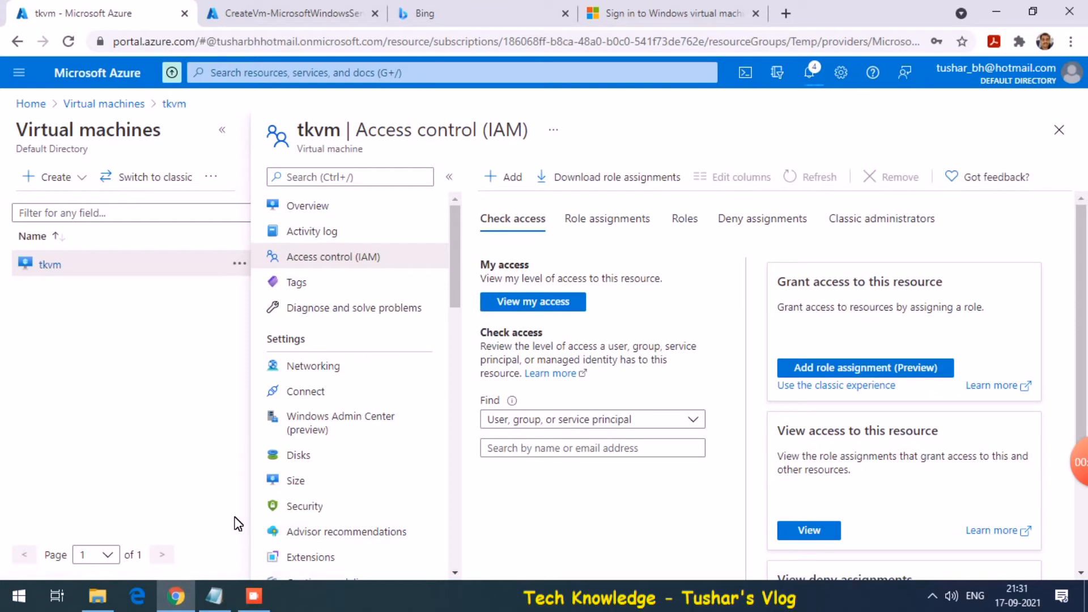
{"action": "left_click", "coordinate": [214, 595]}
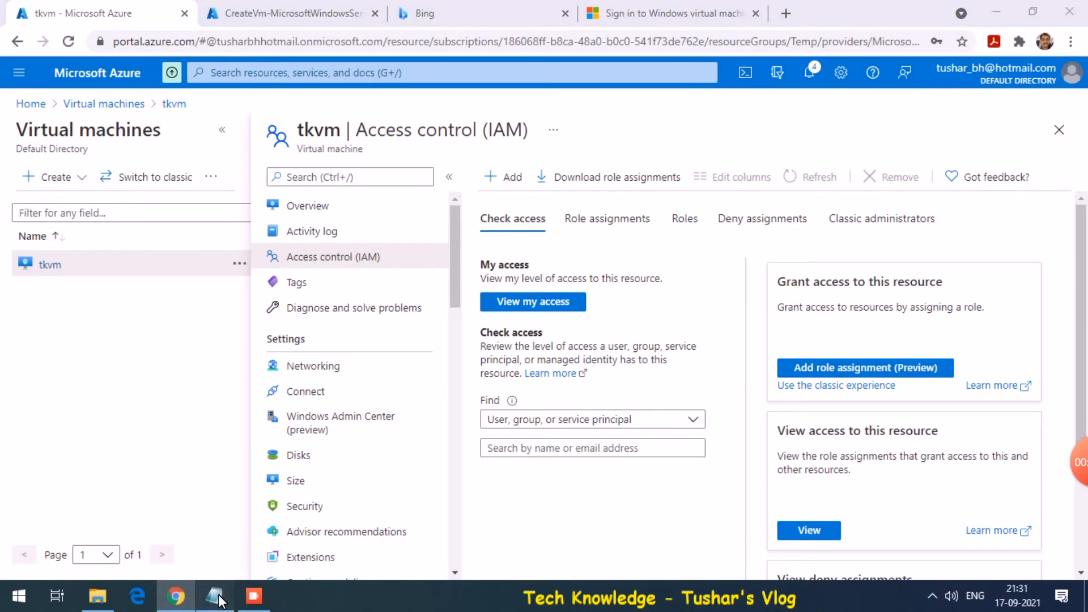
{"action": "left_click_drag", "start_coordinate": [250, 356], "coordinate": [169, 358]}
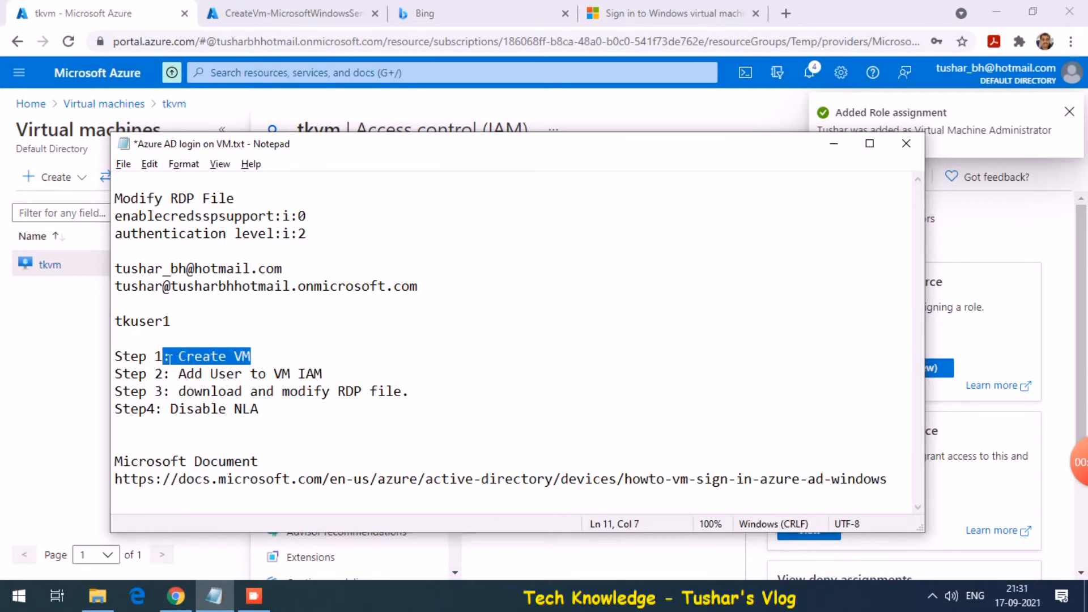
{"action": "left_click", "coordinate": [247, 12]}
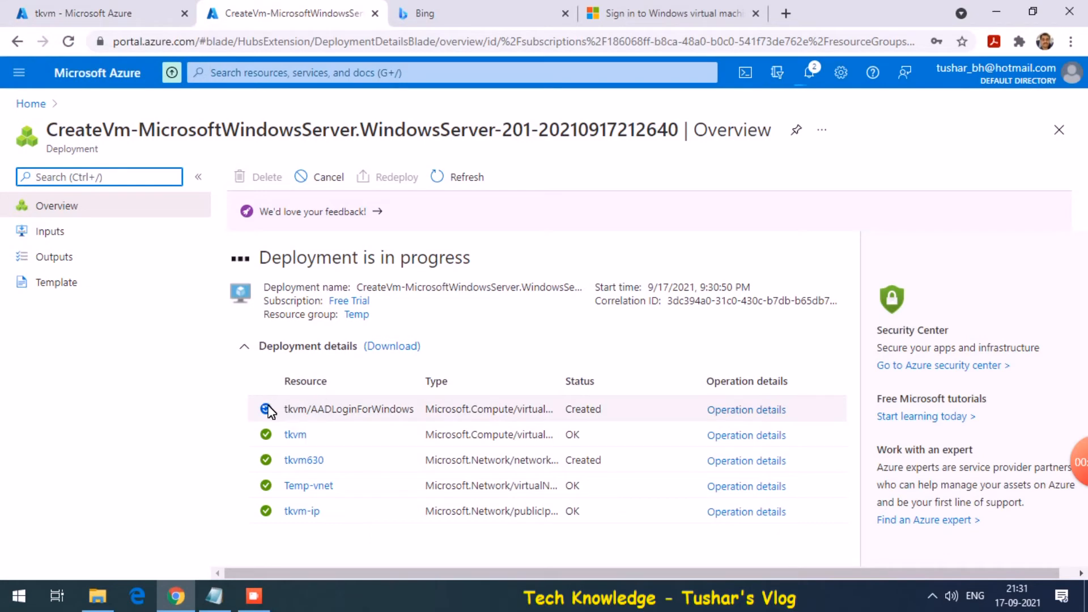
{"action": "left_click", "coordinate": [119, 7]}
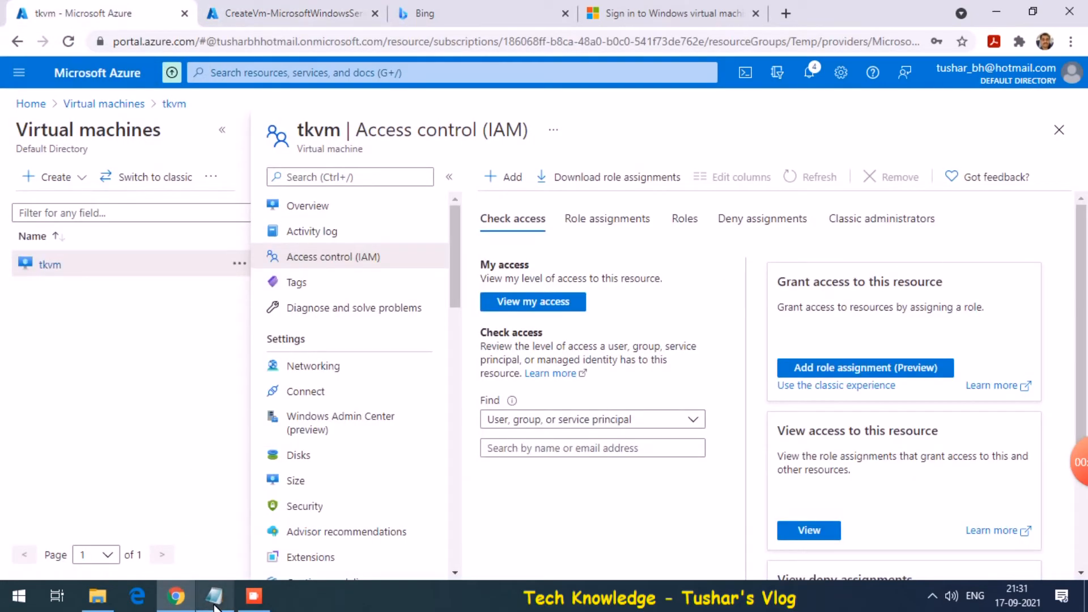
{"action": "left_click", "coordinate": [214, 596]}
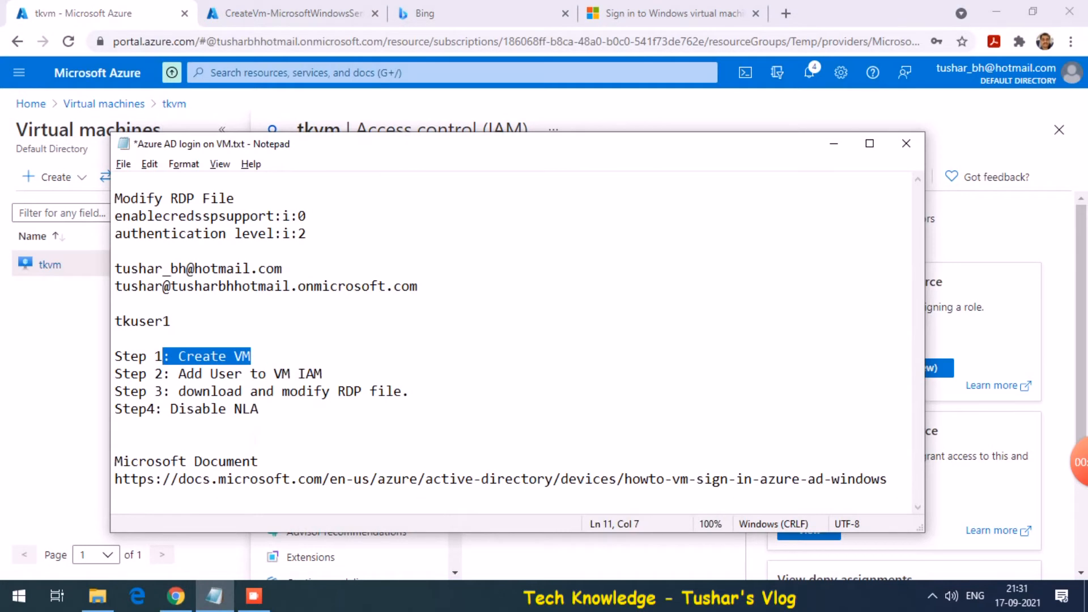
{"action": "left_click_drag", "start_coordinate": [322, 373], "coordinate": [229, 373]}
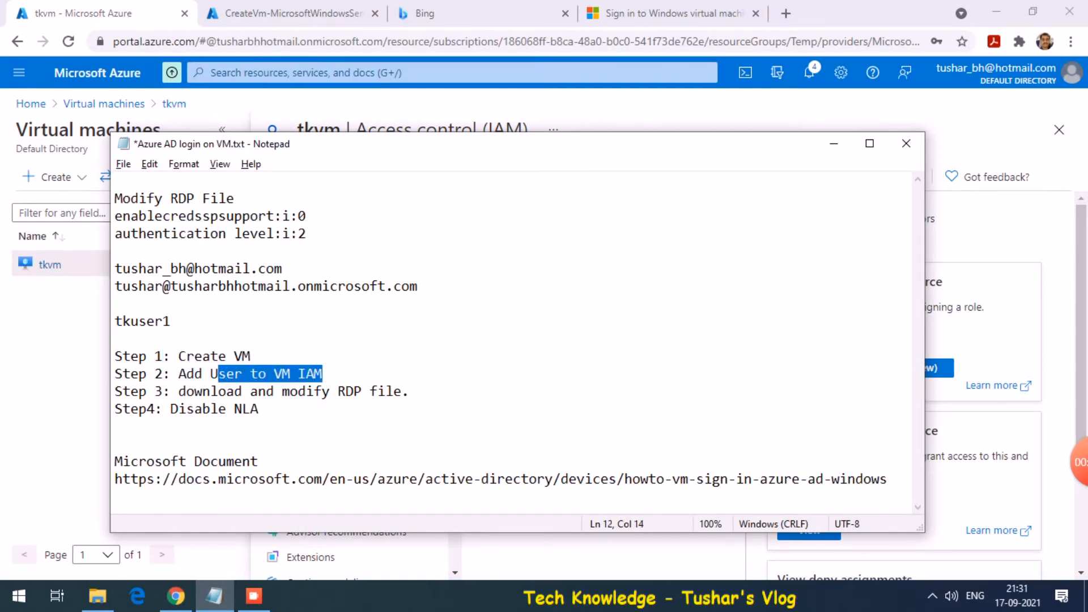
{"action": "key", "text": "alt+Tab"}
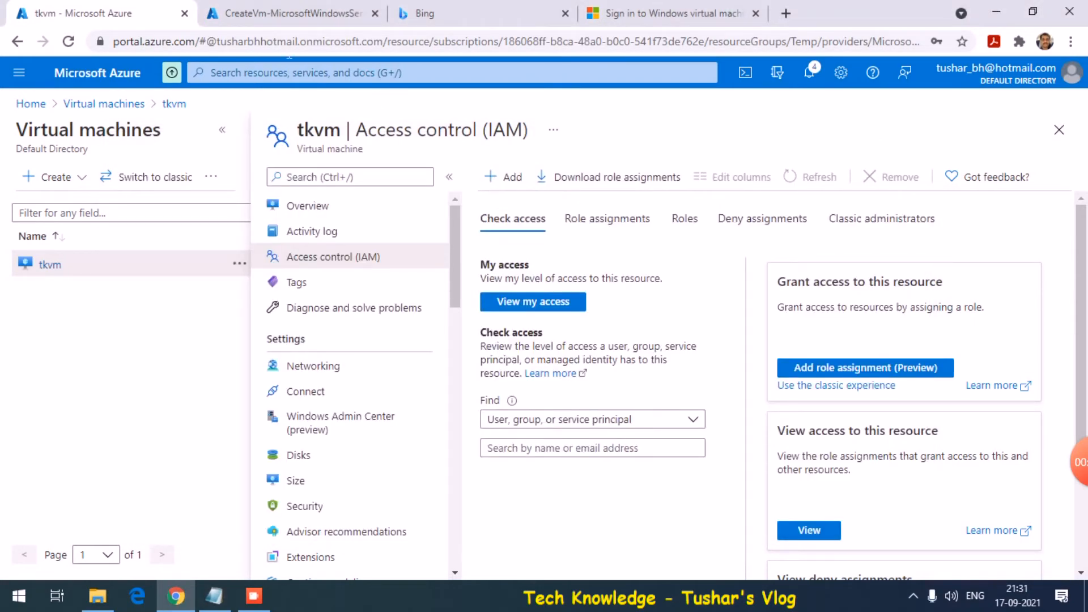
{"action": "left_click", "coordinate": [314, 14]}
{"action": "left_click", "coordinate": [138, 8]}
Download the RDP connection file tkvm.rdp from the VM's Connect page
{"action": "left_click", "coordinate": [301, 211]}
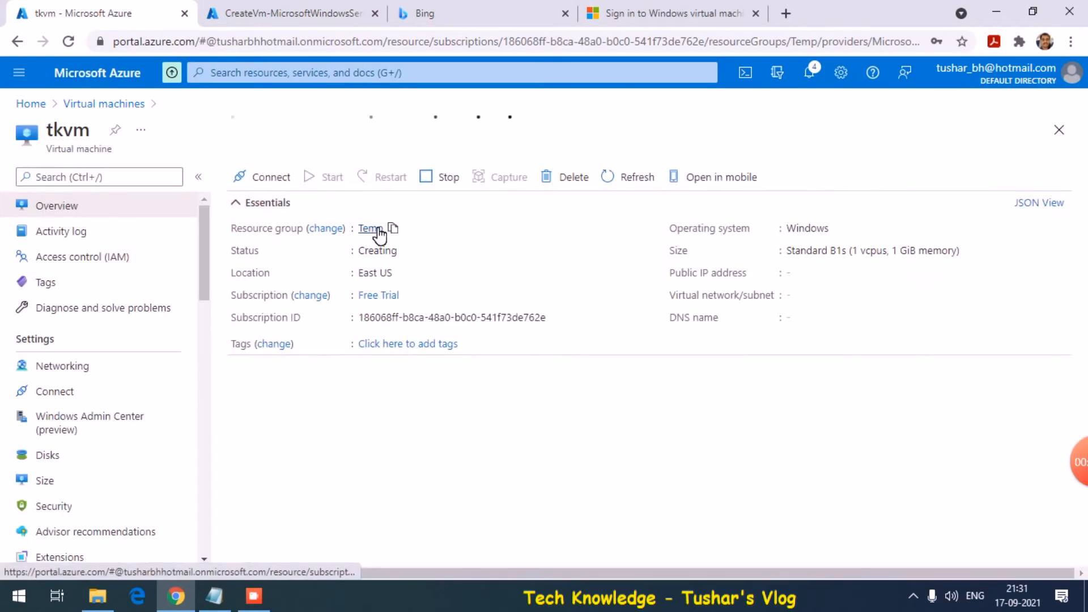
{"action": "left_click", "coordinate": [272, 178]}
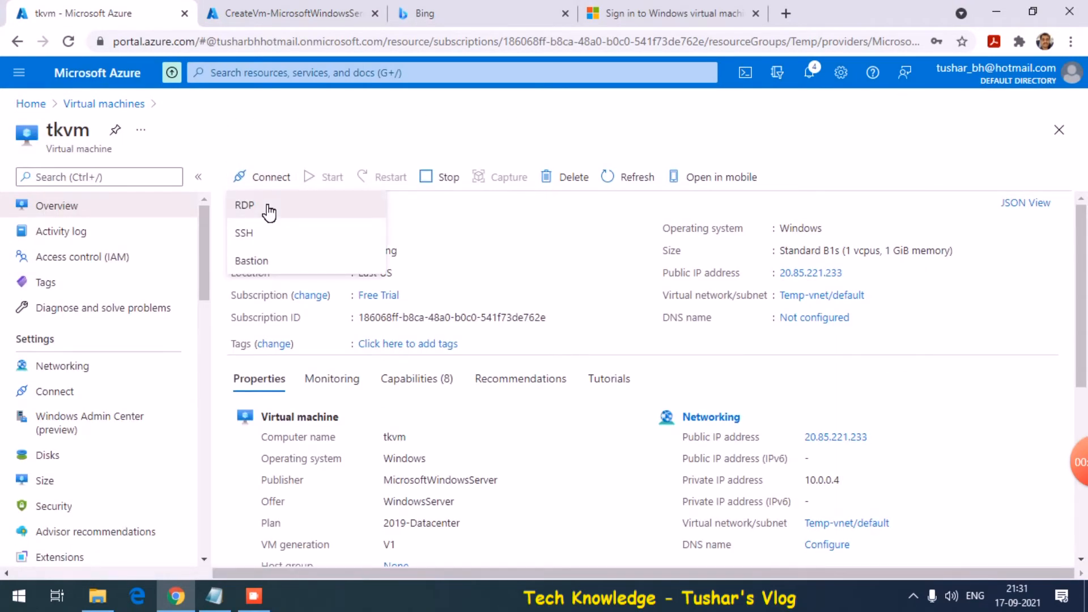
{"action": "left_click", "coordinate": [268, 209]}
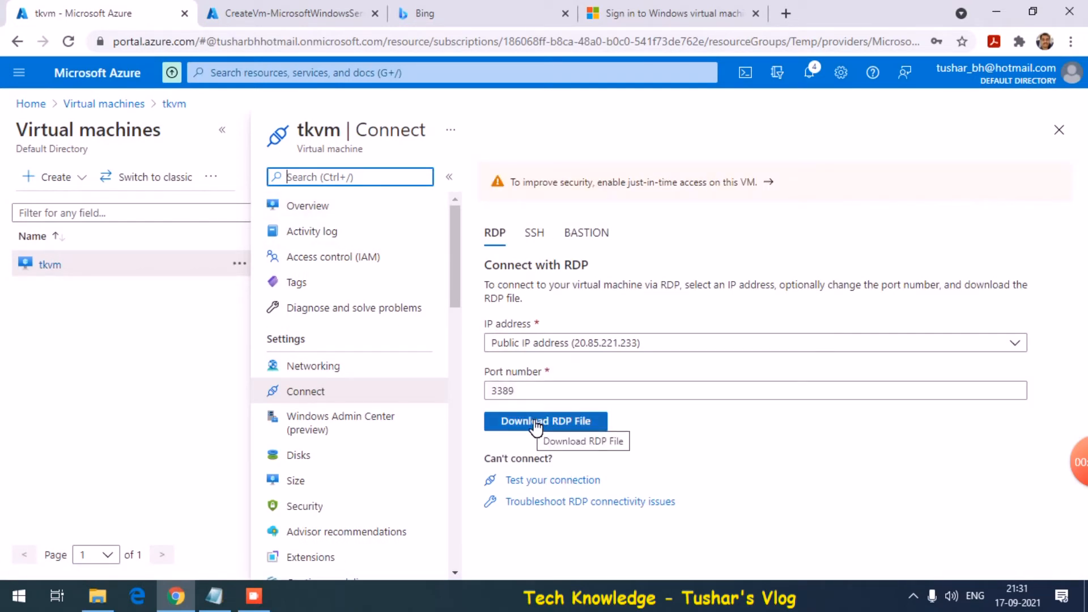
{"action": "left_click", "coordinate": [535, 424]}
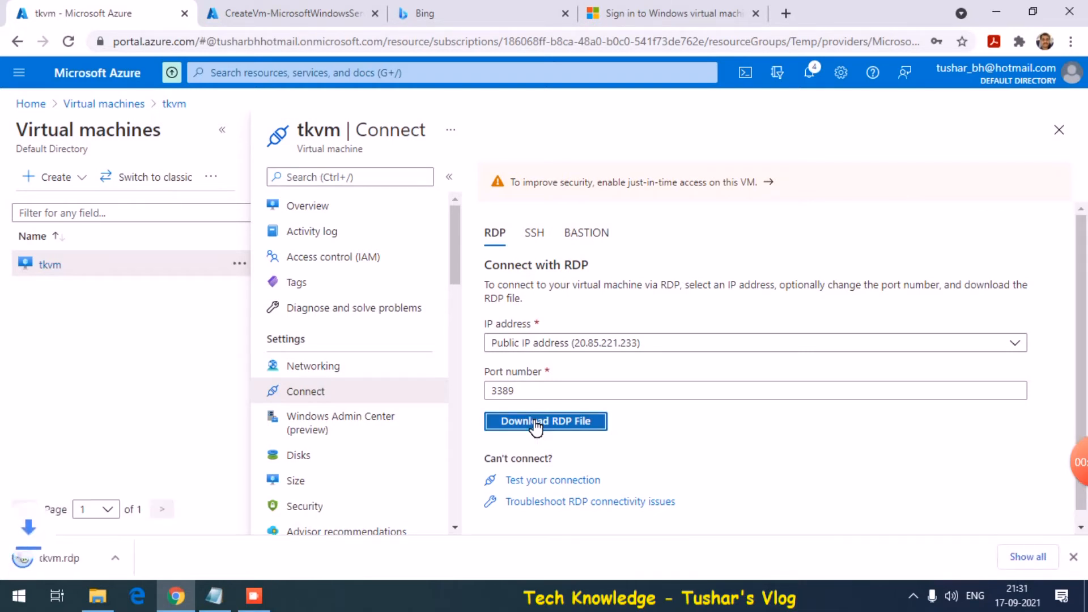
Select the two RDP setting lines in the notes file
{"action": "left_click", "coordinate": [214, 595]}
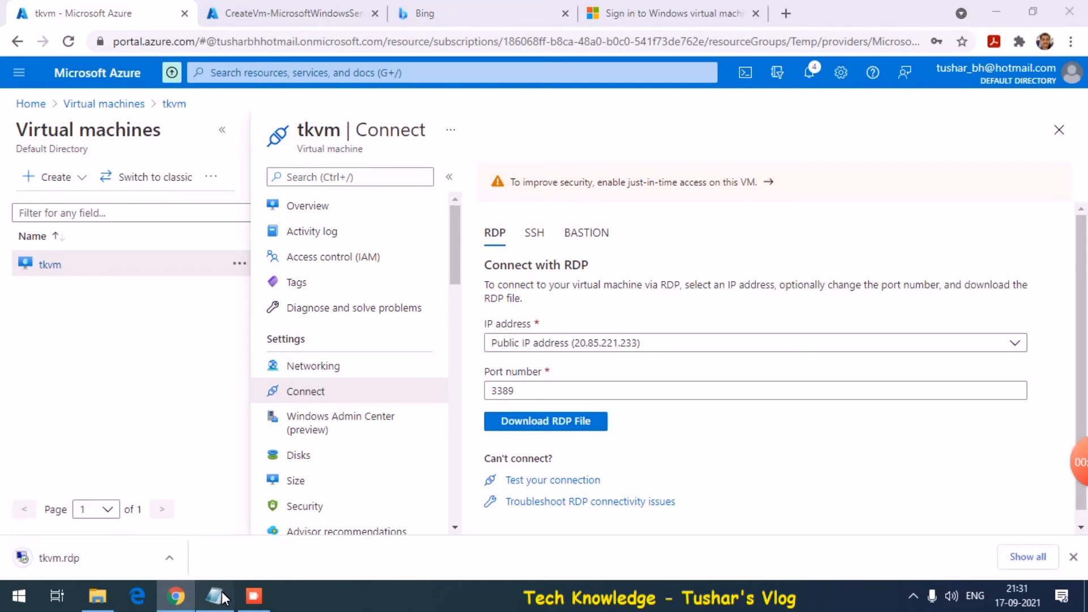
{"action": "left_click", "coordinate": [236, 199]}
{"action": "left_click", "coordinate": [116, 215]}
{"action": "key", "text": "shift+Down"}
{"action": "key", "text": "shift+End"}
{"action": "key", "text": "ctrl+c"}
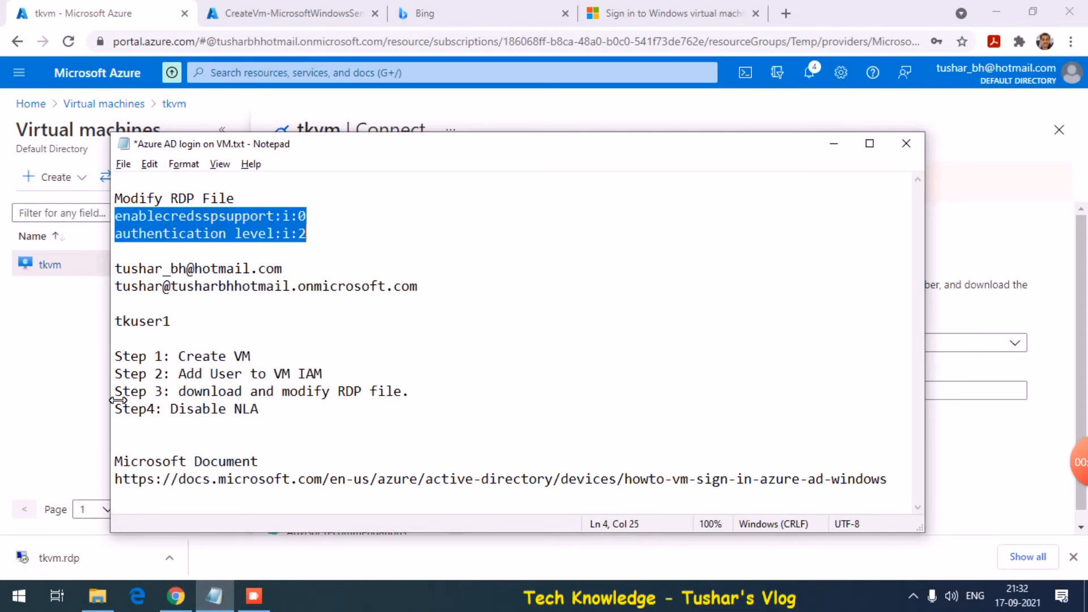
Open the downloaded tkvm.rdp, then cancel at the unknown-publisher warning
{"action": "left_click", "coordinate": [170, 560]}
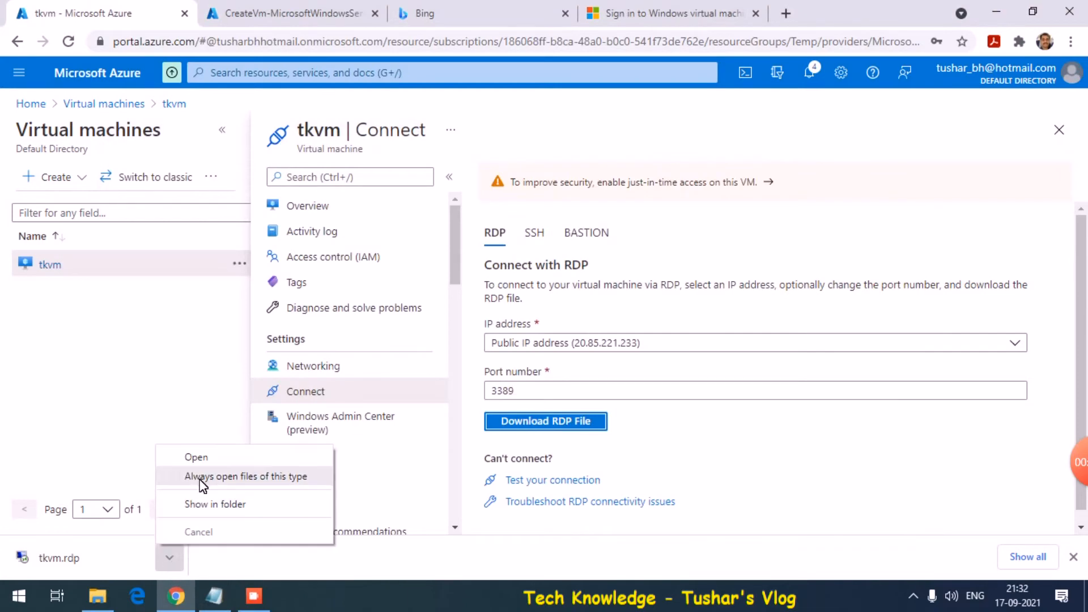
{"action": "left_click", "coordinate": [202, 462]}
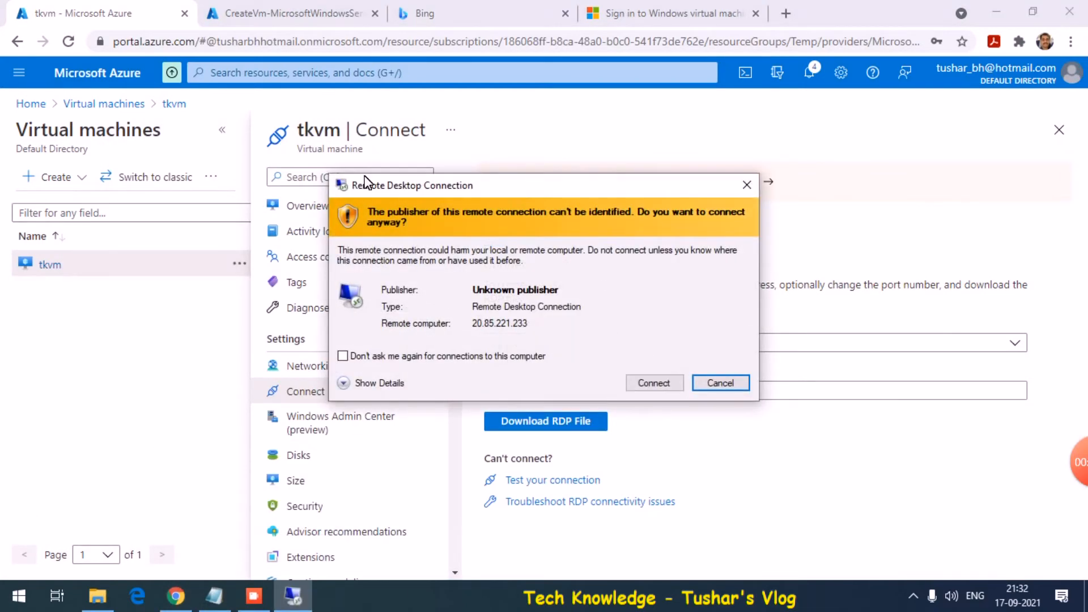
{"action": "left_click", "coordinate": [720, 383]}
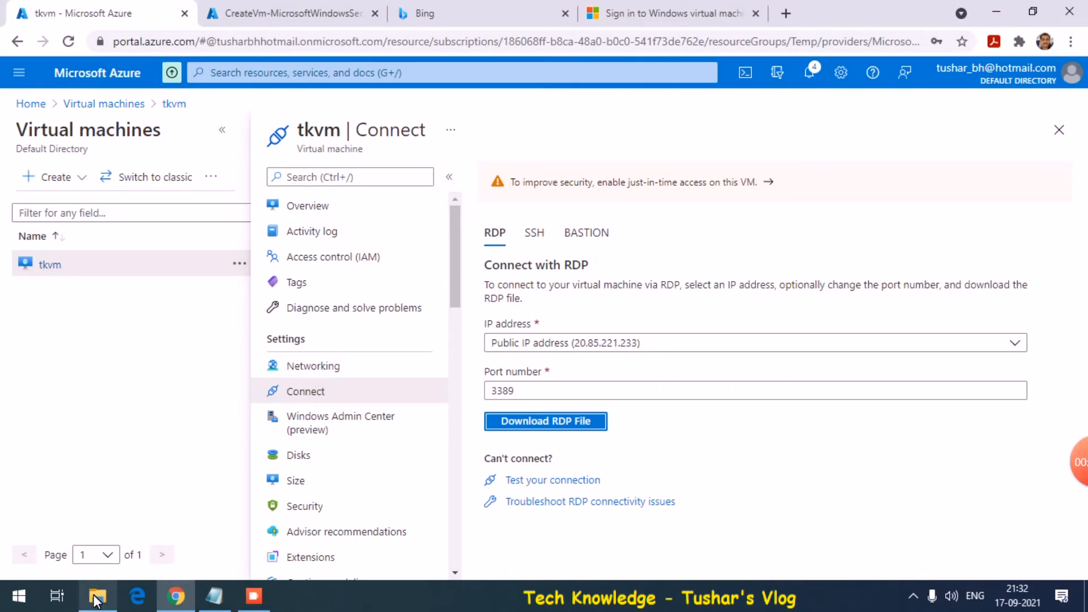
Open tkvm.rdp from the Downloads folder in Notepad
{"action": "mouse_move", "coordinate": [96, 599]}
{"action": "left_click", "coordinate": [87, 561]}
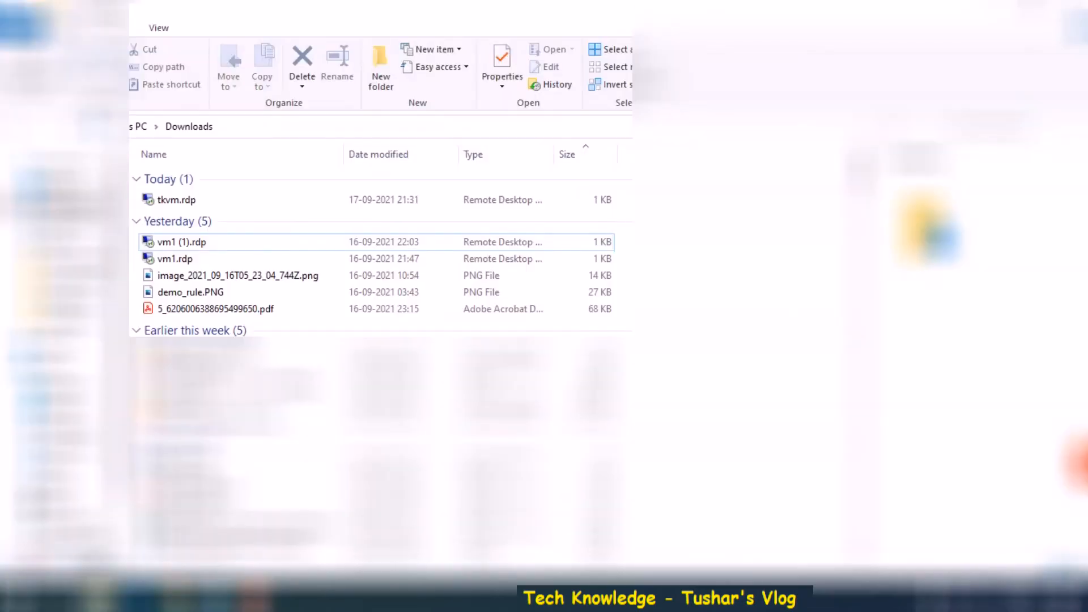
{"action": "left_click", "coordinate": [185, 204]}
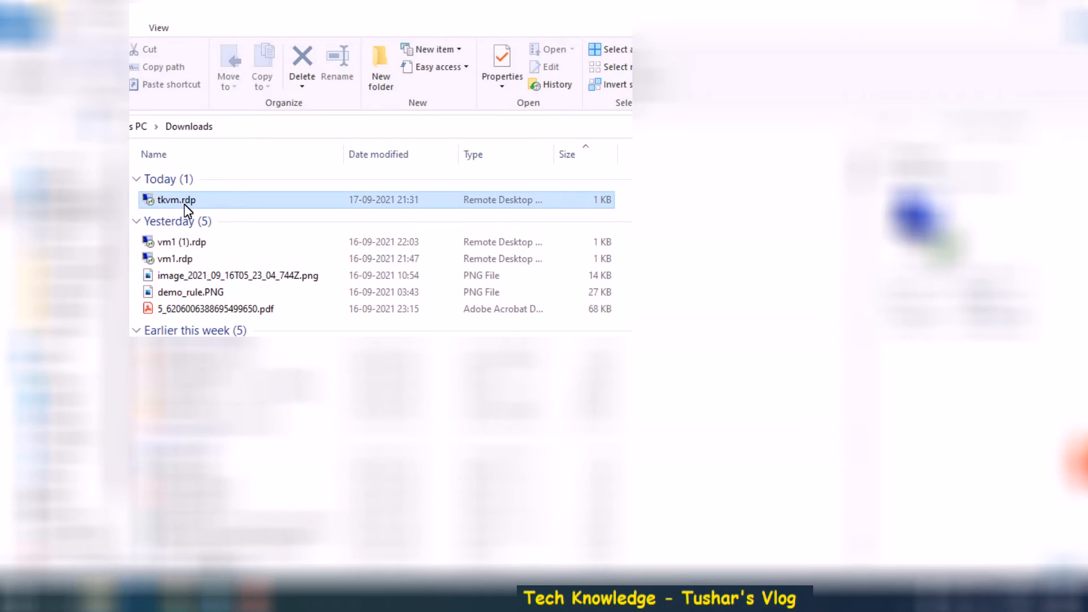
{"action": "right_click", "coordinate": [185, 204]}
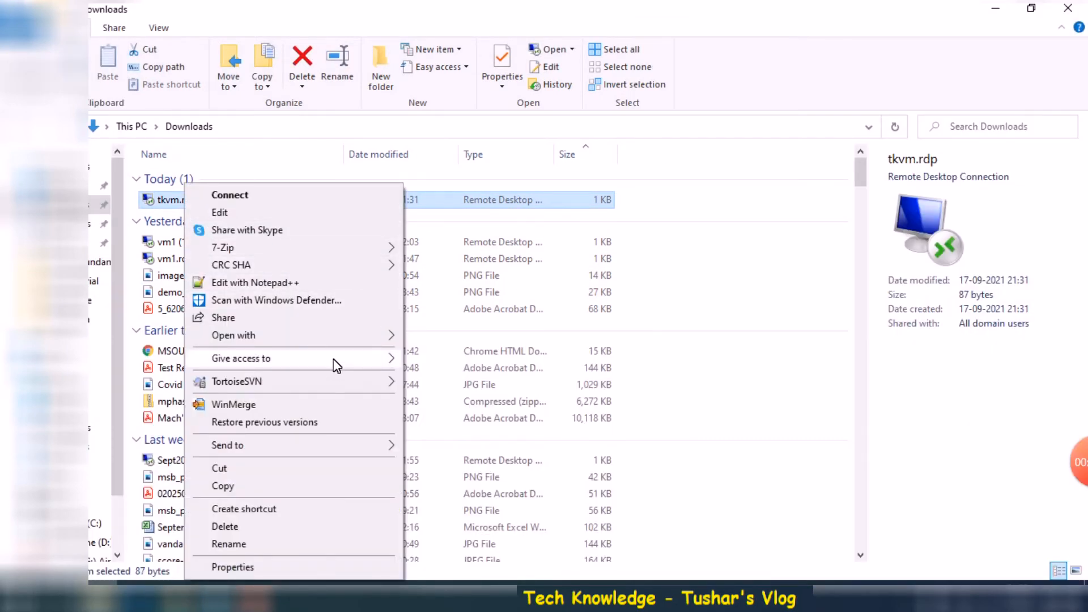
{"action": "mouse_move", "coordinate": [334, 339]}
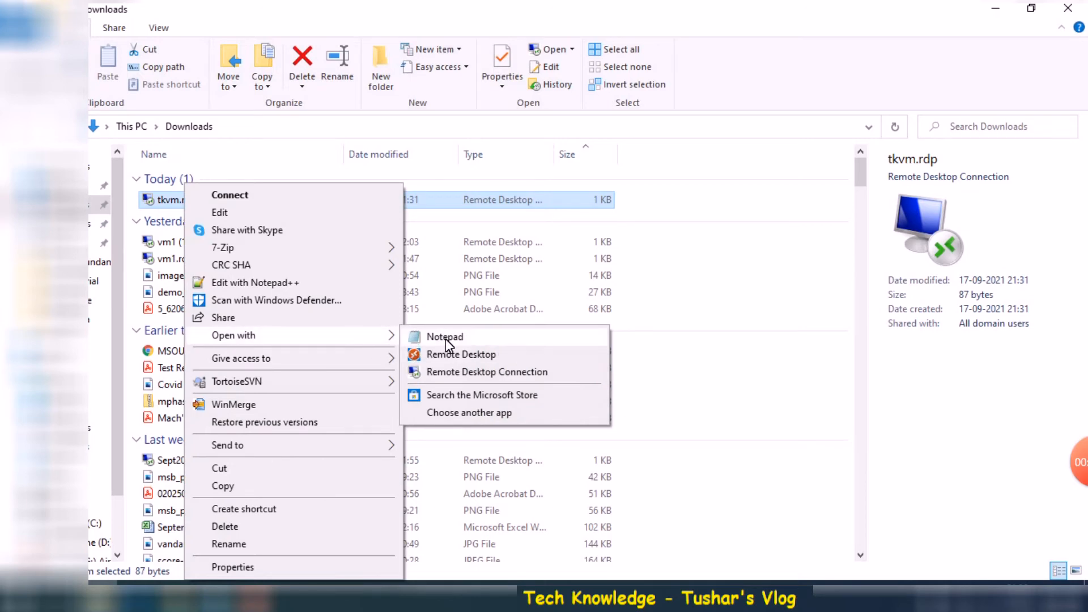
{"action": "left_click", "coordinate": [446, 338]}
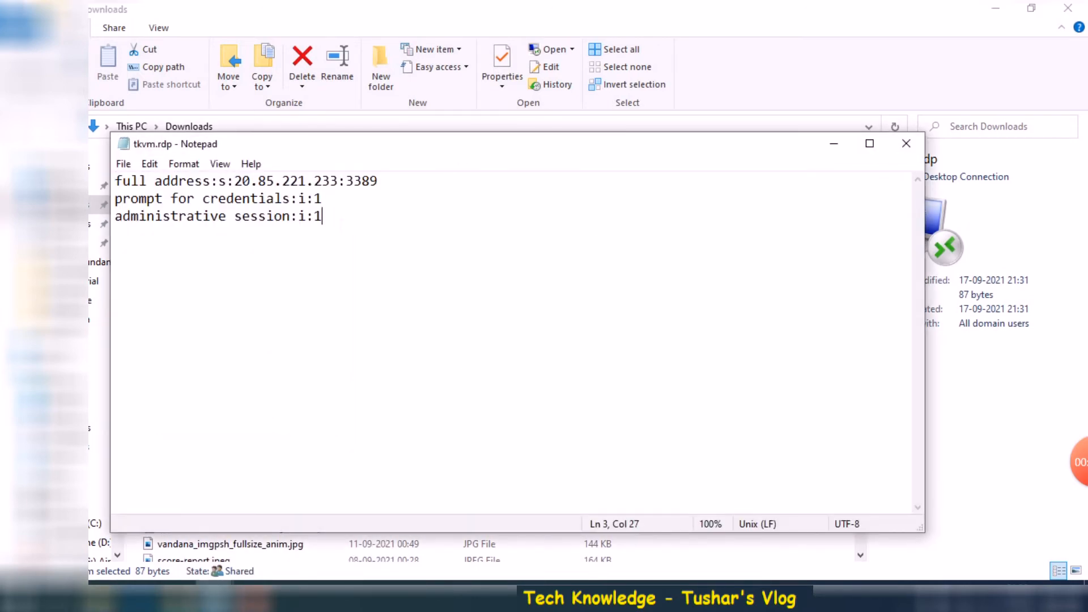
Append enablecredsspsupport:i:0 and authentication level:i:2 on new lines and save the file
{"action": "key", "text": "Return"}
{"action": "key", "text": "ctrl+v"}
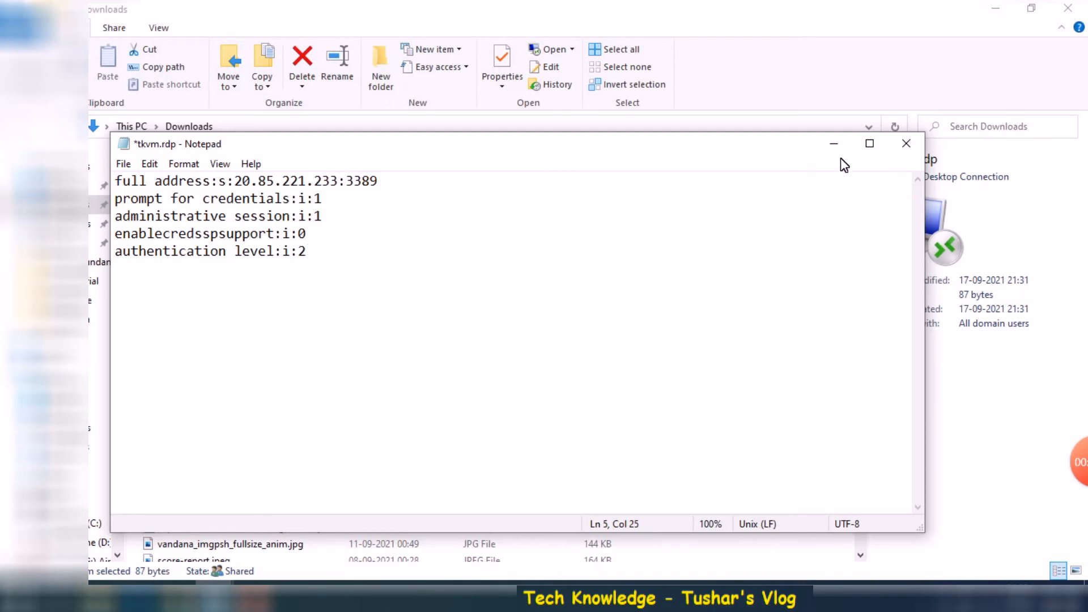
{"action": "left_click", "coordinate": [906, 147]}
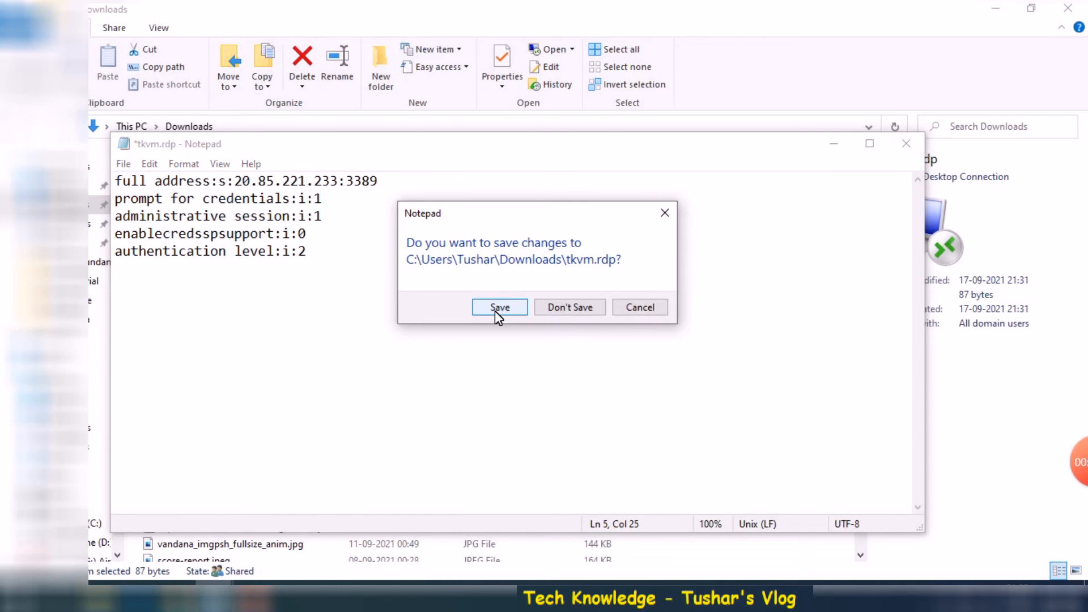
{"action": "left_click", "coordinate": [495, 309]}
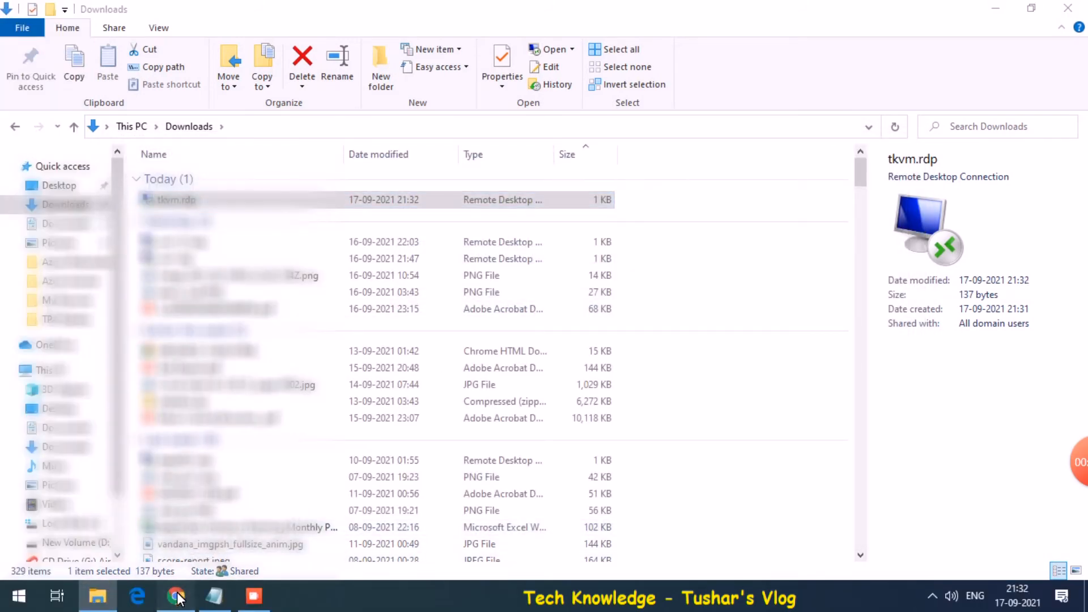
View tkvm's DisableNLA run command script, then confirm the CreateVm deployment has completed
{"action": "left_click", "coordinate": [176, 597]}
{"action": "left_click", "coordinate": [270, 9]}
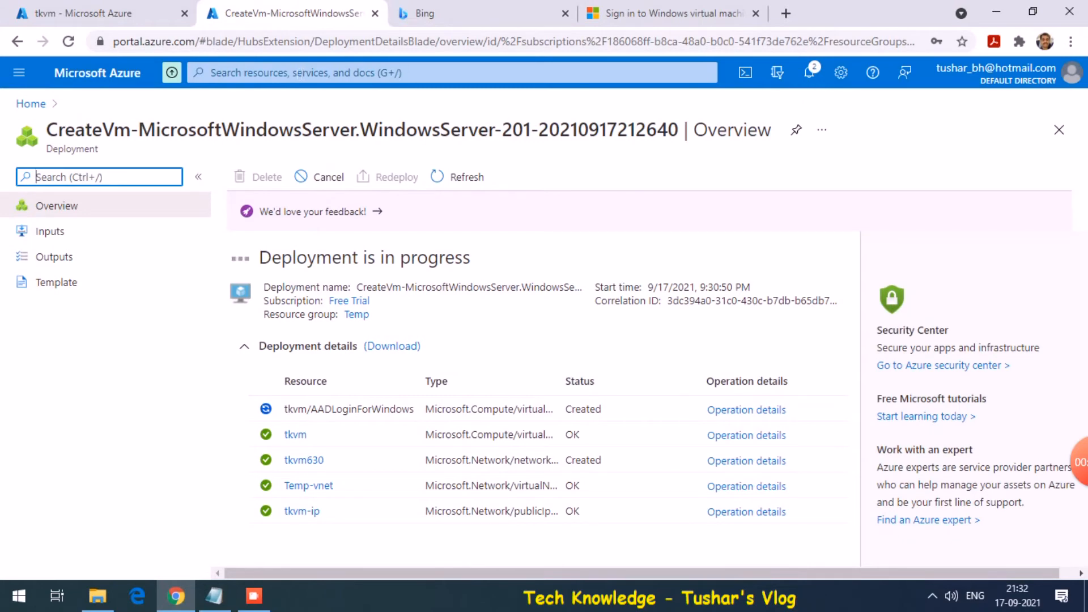
{"action": "left_click", "coordinate": [121, 10]}
{"action": "type", "text": "comma"}
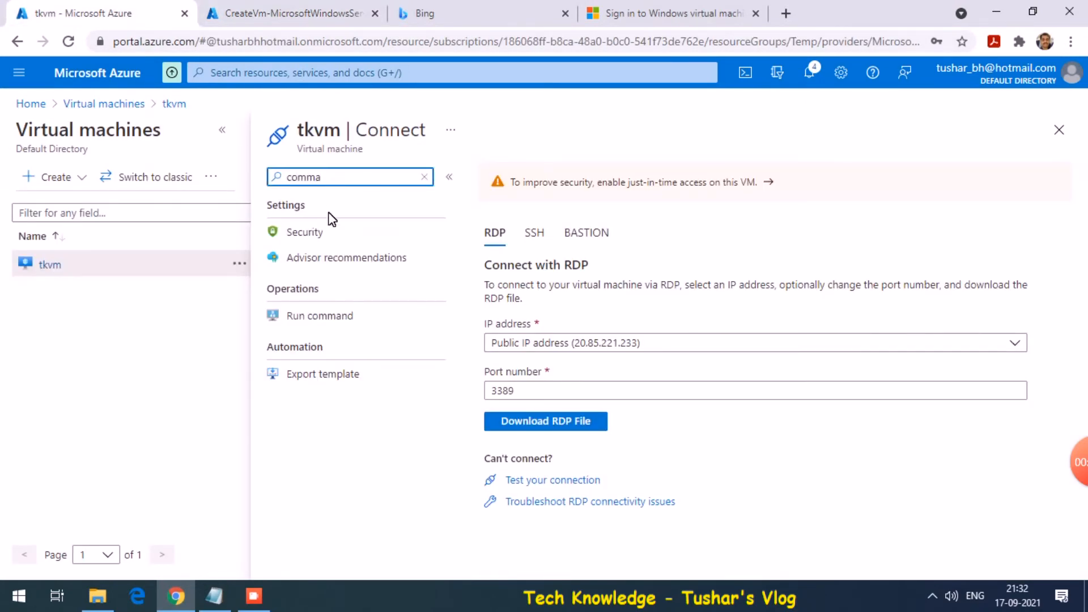
{"action": "left_click", "coordinate": [322, 316]}
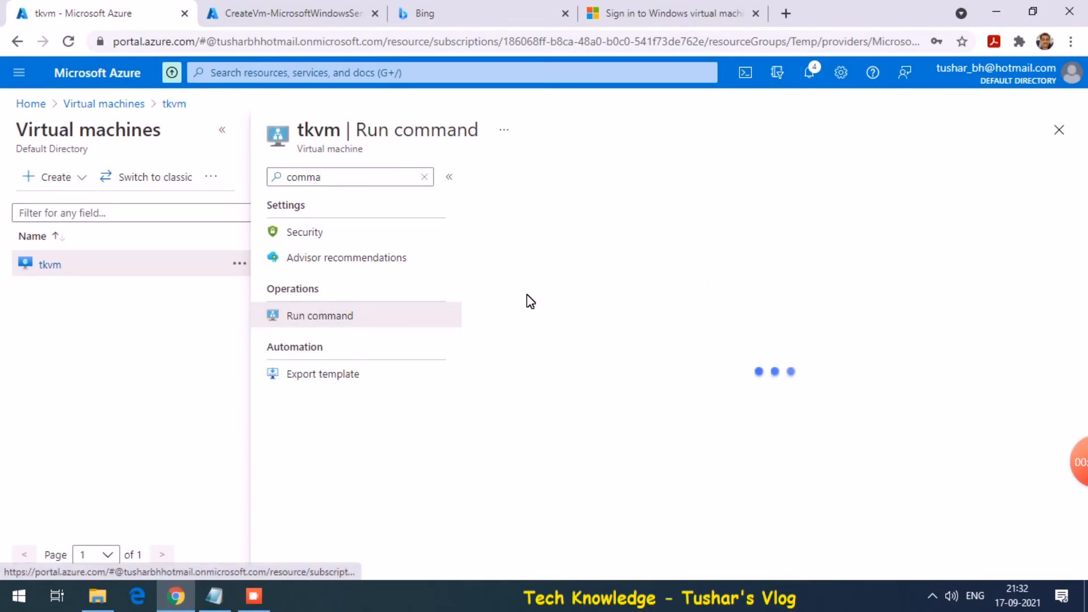
{"action": "left_click", "coordinate": [520, 313]}
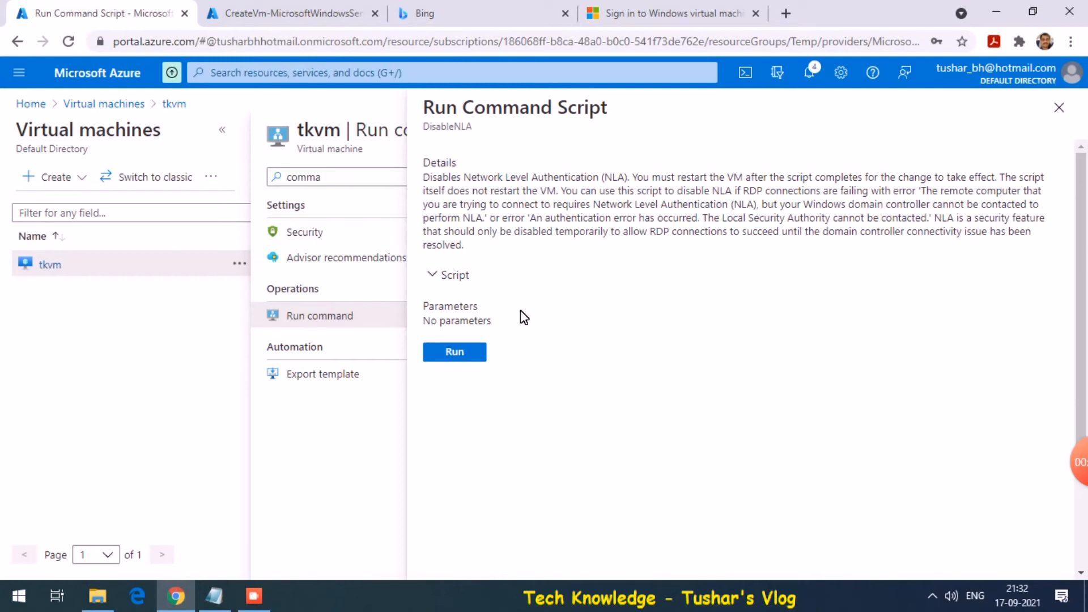
{"action": "left_click", "coordinate": [249, 17]}
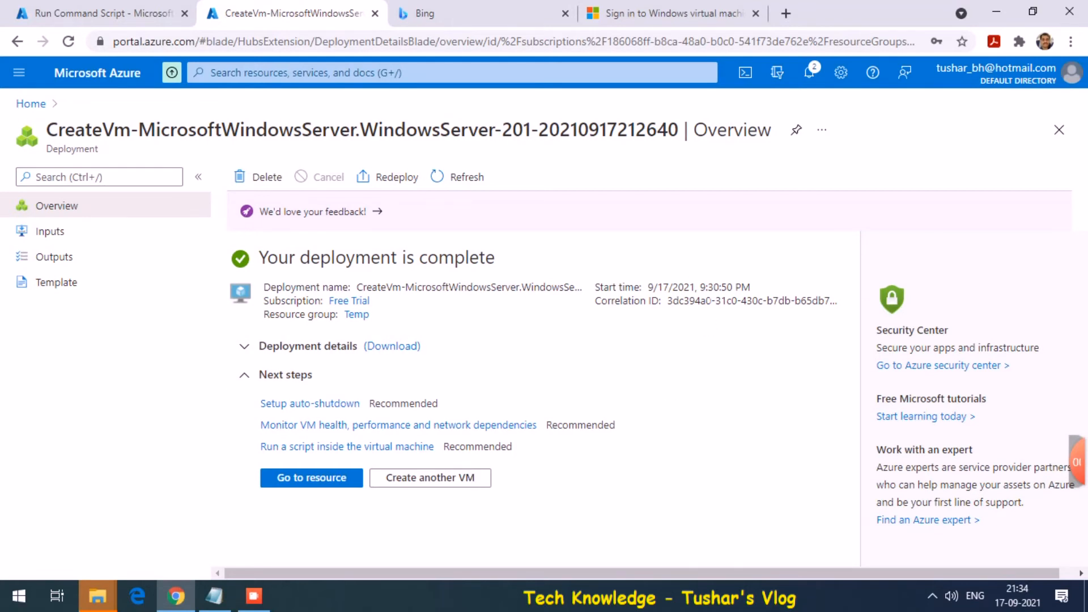
Go to the tkvm resource and run the DisableNLA script from Run command
{"action": "left_click_drag", "start_coordinate": [229, 283], "coordinate": [702, 287]}
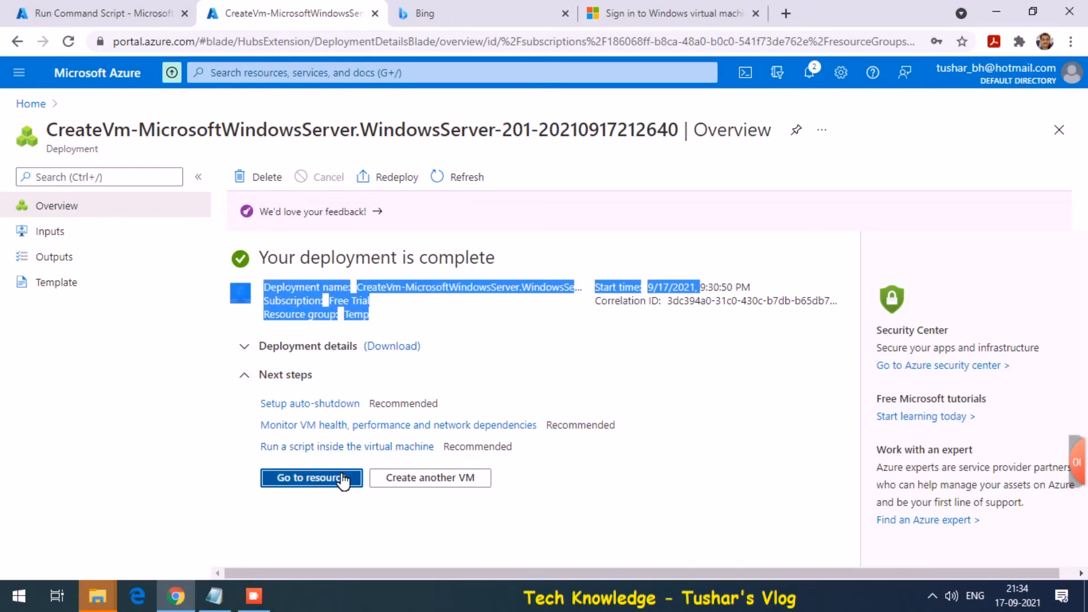
{"action": "left_click", "coordinate": [342, 479]}
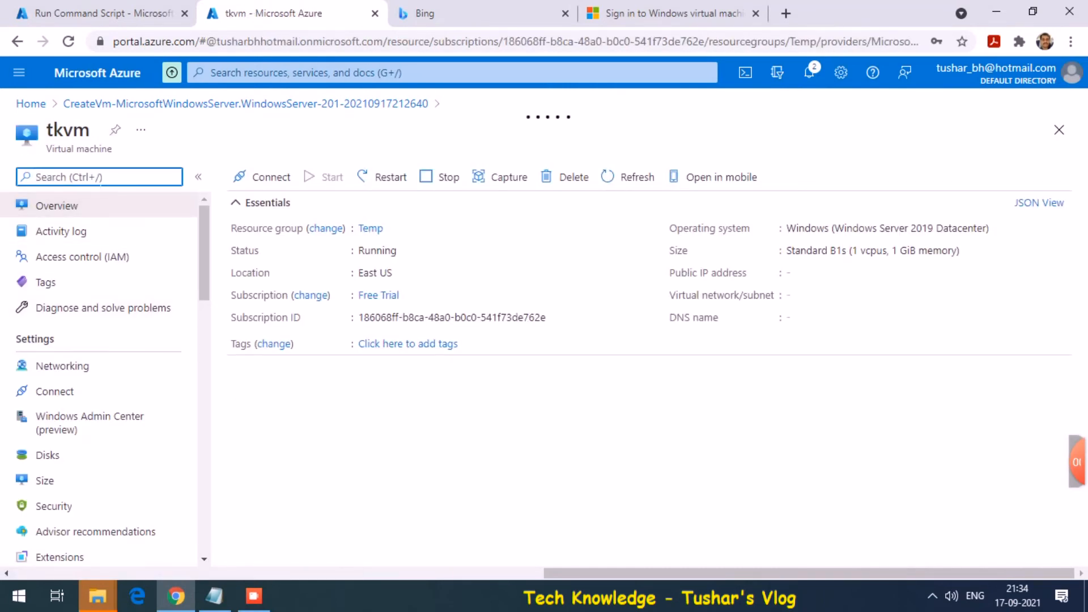
{"action": "type", "text": "comma"}
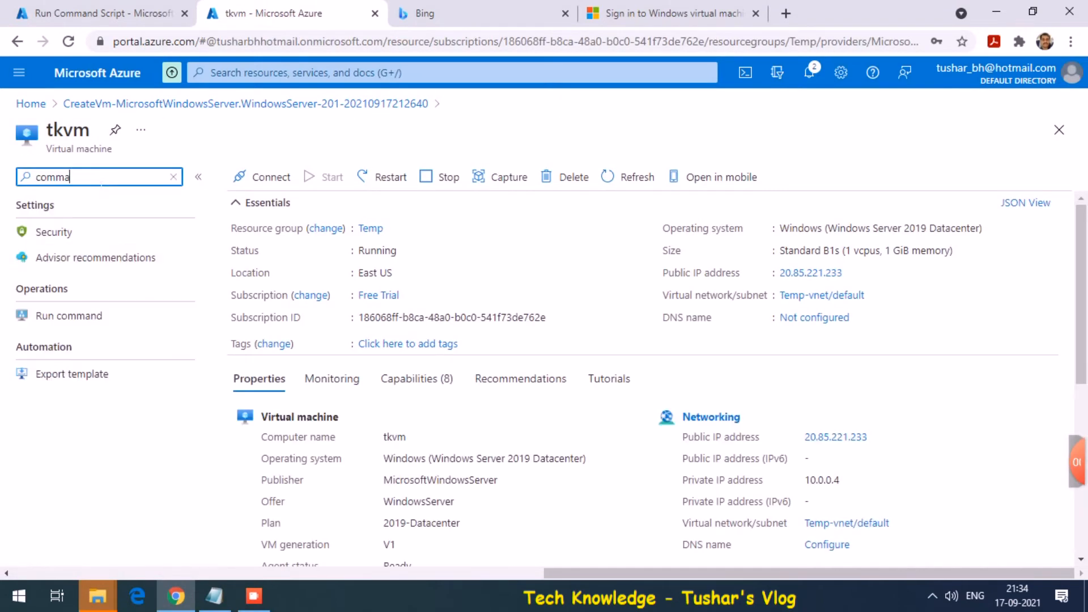
{"action": "left_click", "coordinate": [78, 320]}
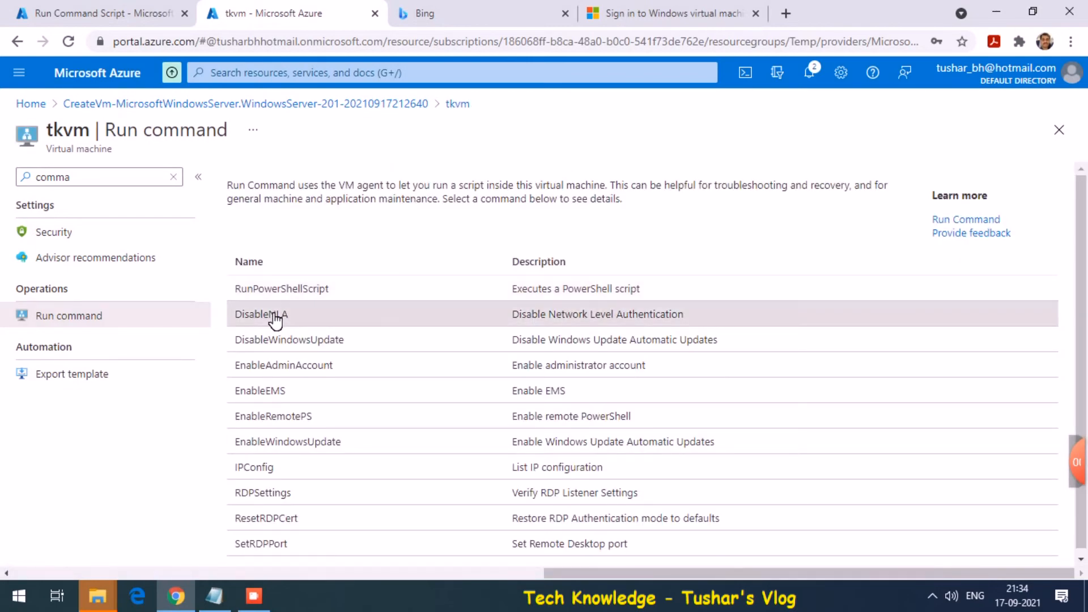
{"action": "left_click", "coordinate": [275, 318]}
{"action": "left_click", "coordinate": [453, 353]}
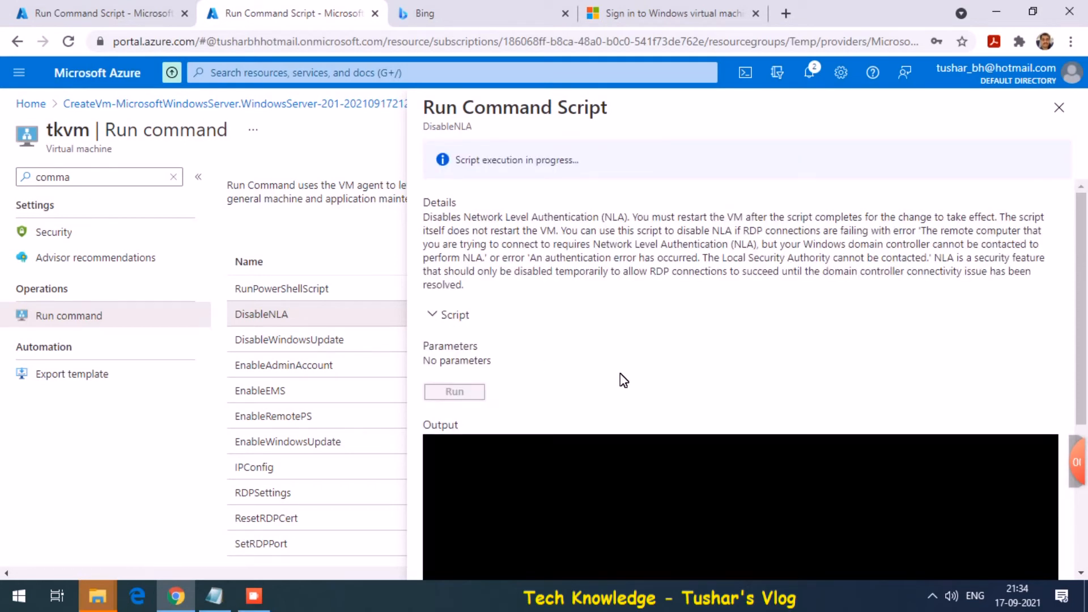
{"action": "left_click_drag", "start_coordinate": [1082, 289], "coordinate": [1085, 366]}
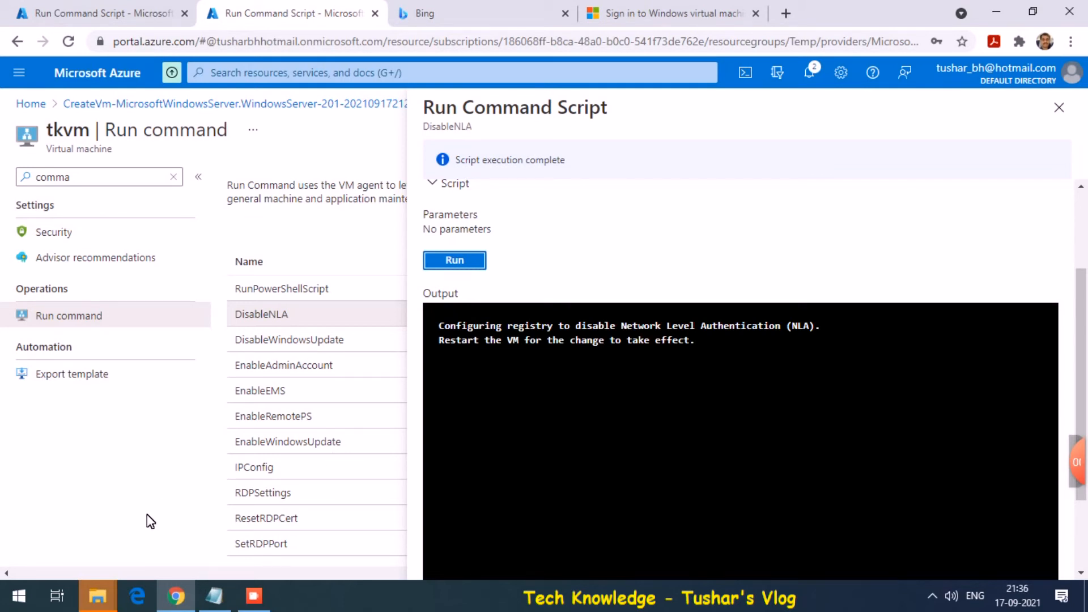
Open the Azure tutorial folder's tkvm.rdp in Notepad and verify both added authentication lines
{"action": "mouse_move", "coordinate": [100, 601]}
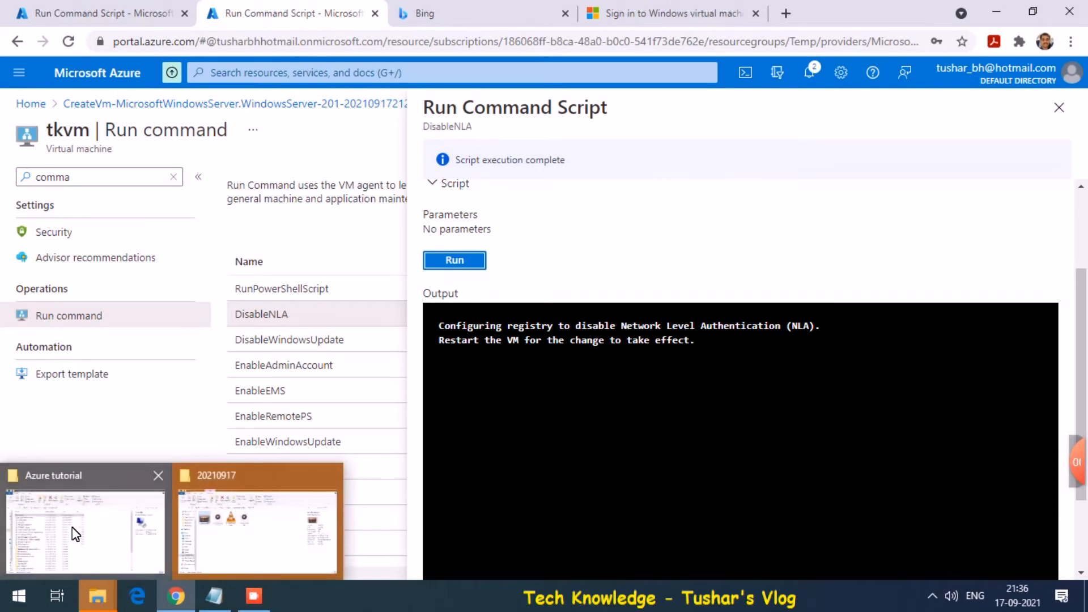
{"action": "left_click", "coordinate": [136, 573]}
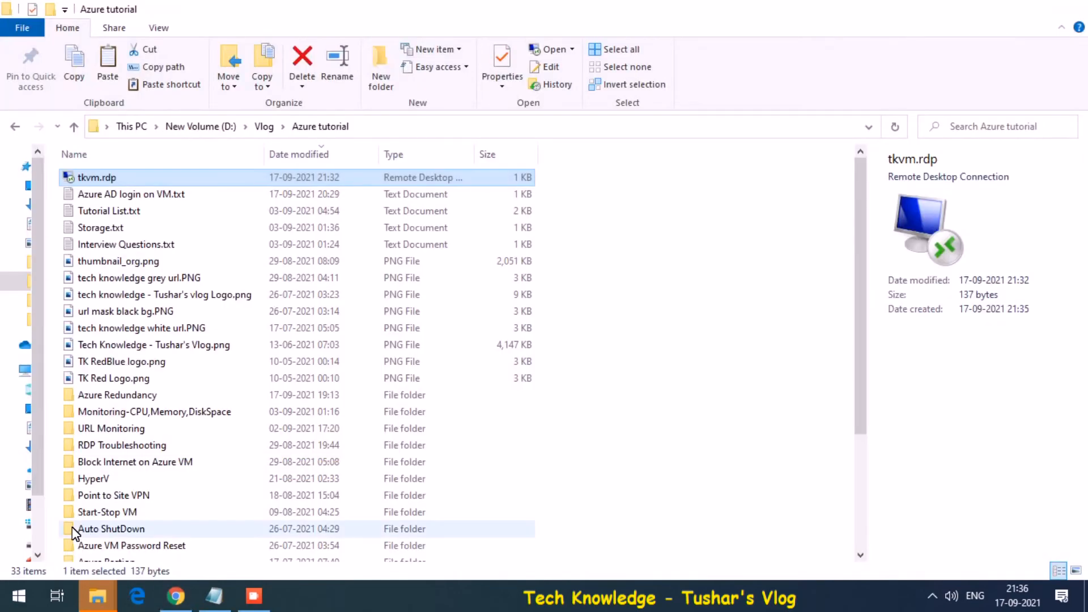
{"action": "right_click", "coordinate": [116, 179]}
{"action": "mouse_move", "coordinate": [208, 331]}
{"action": "left_click", "coordinate": [376, 334]}
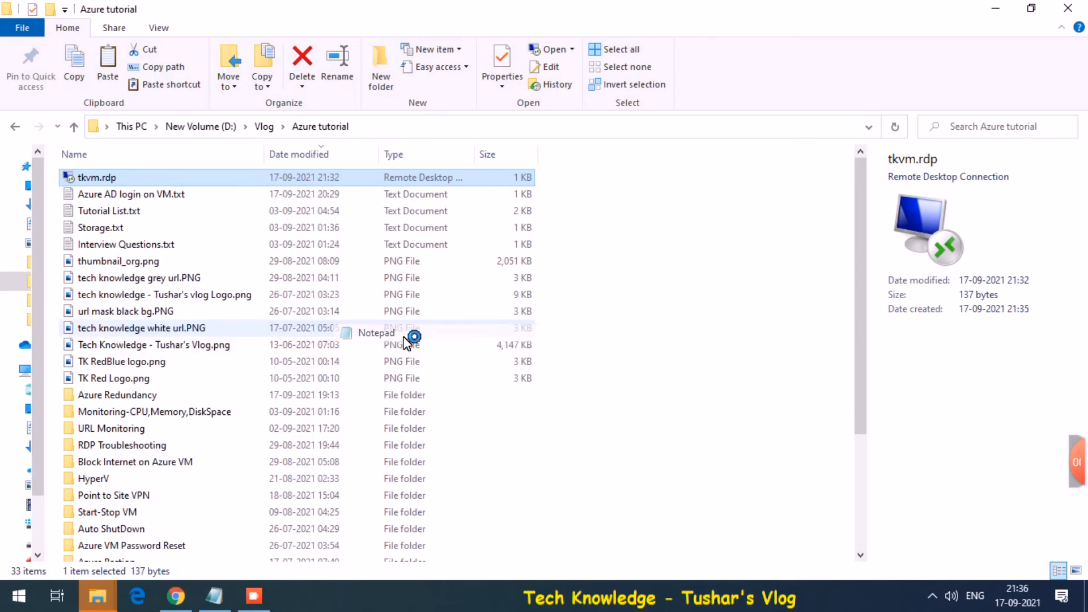
{"action": "left_click_drag", "start_coordinate": [308, 251], "coordinate": [122, 244]}
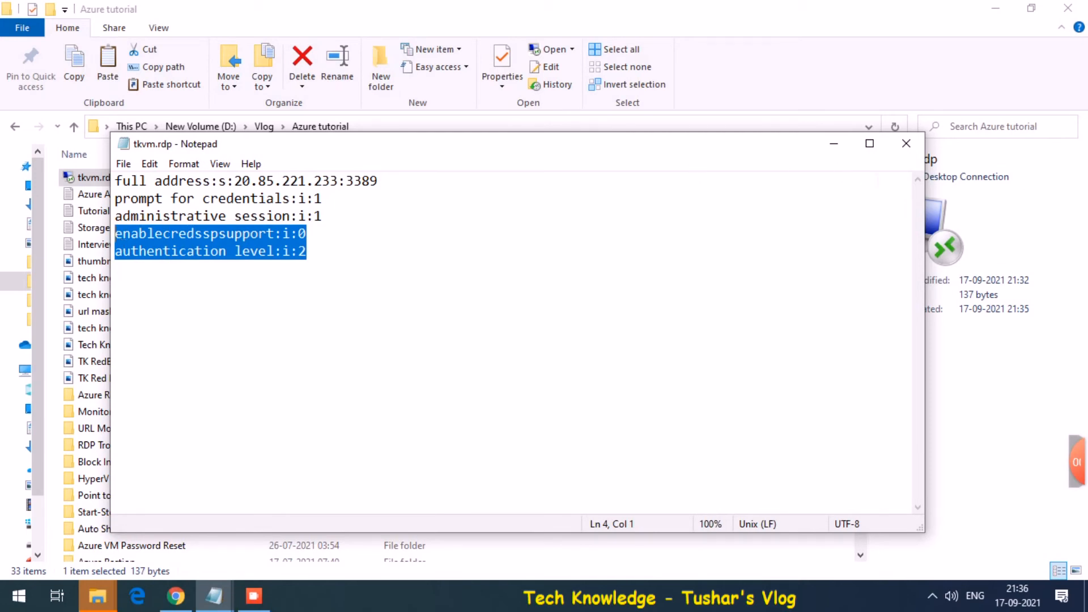
{"action": "left_click", "coordinate": [906, 144]}
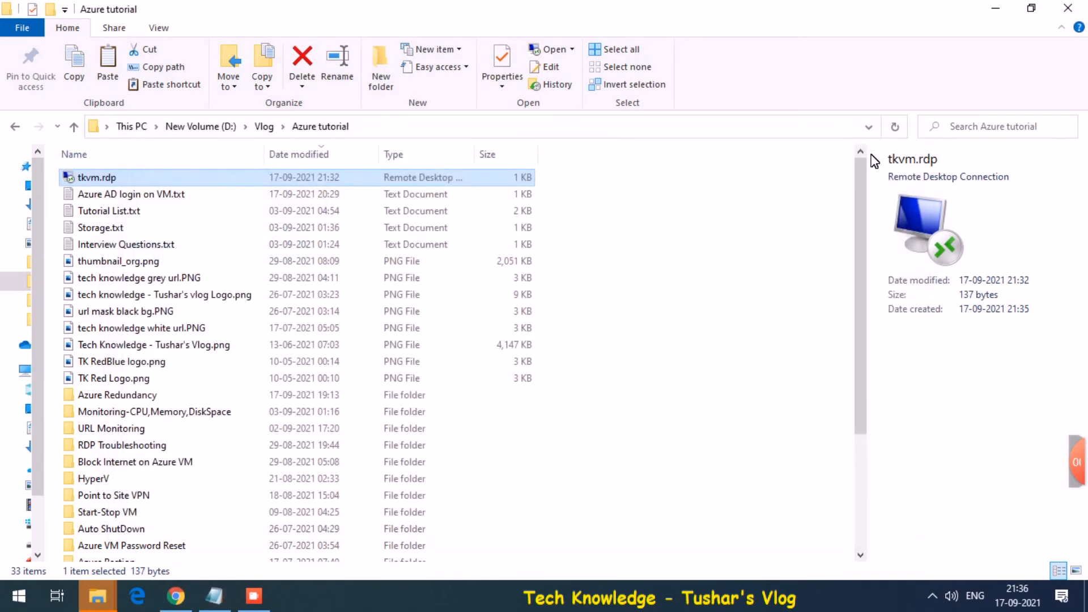
Launch tkvm.rdp, accepting the unknown publisher and unverified remote computer warnings
{"action": "double_click", "coordinate": [163, 178]}
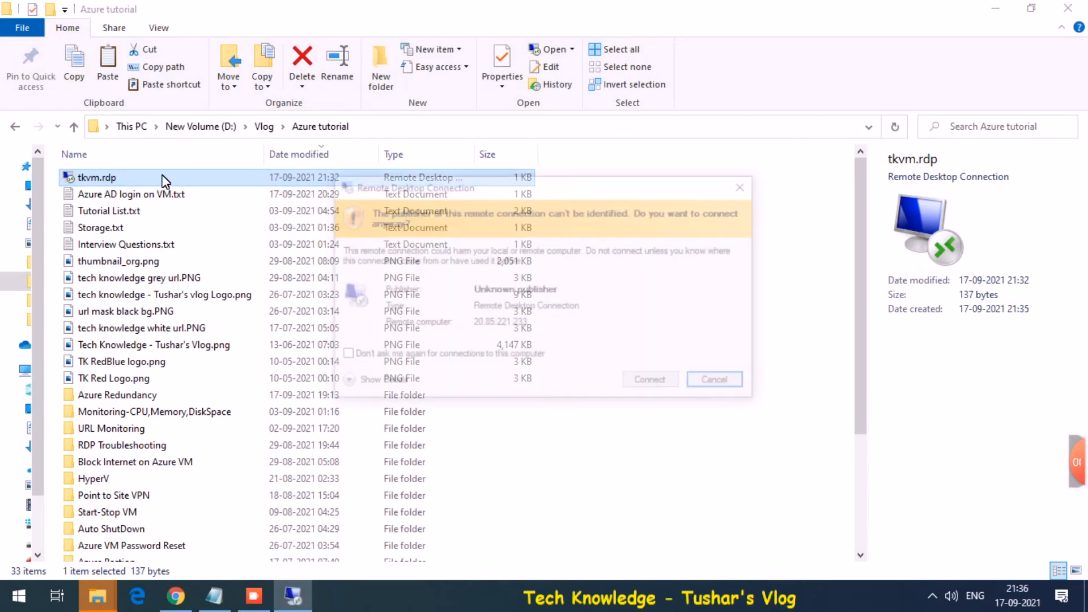
{"action": "left_click", "coordinate": [639, 386]}
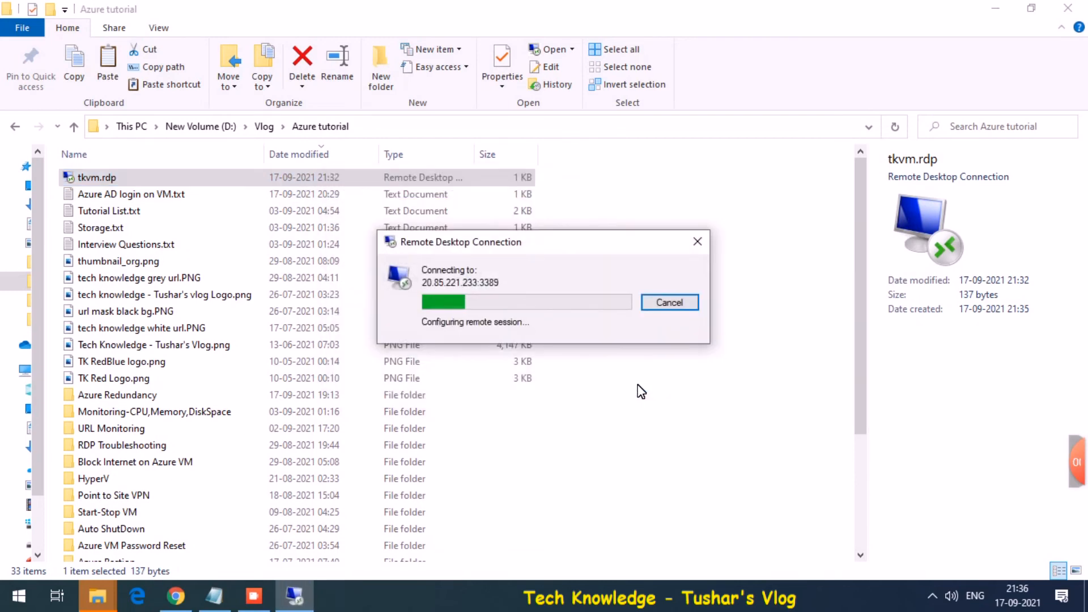
{"action": "left_click", "coordinate": [595, 363]}
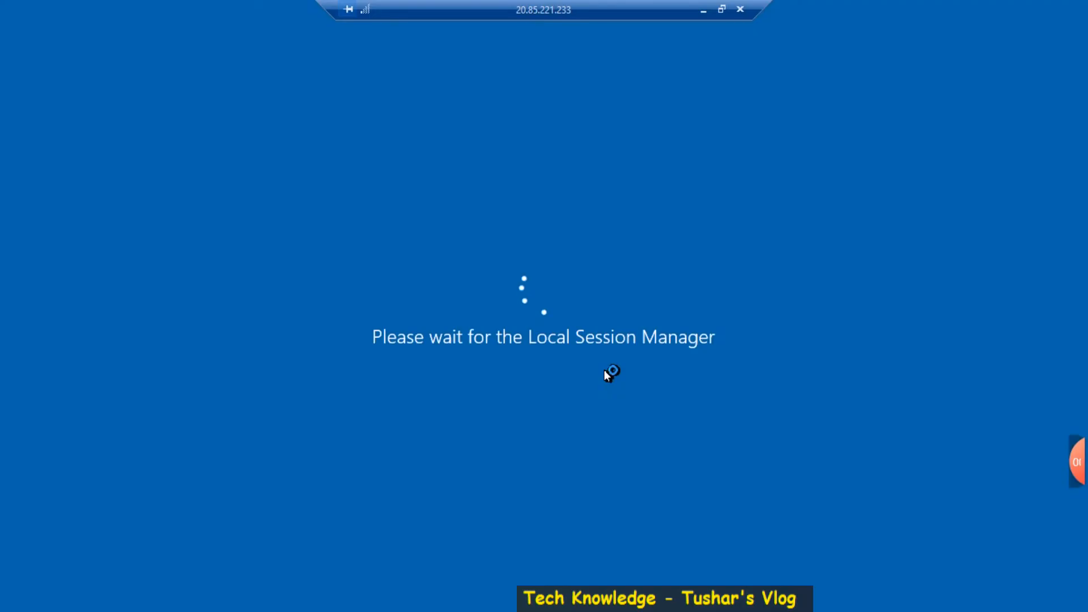
Select the Azure AD sign-in address in the notes, then make the remote session full screen
{"action": "left_click", "coordinate": [722, 9]}
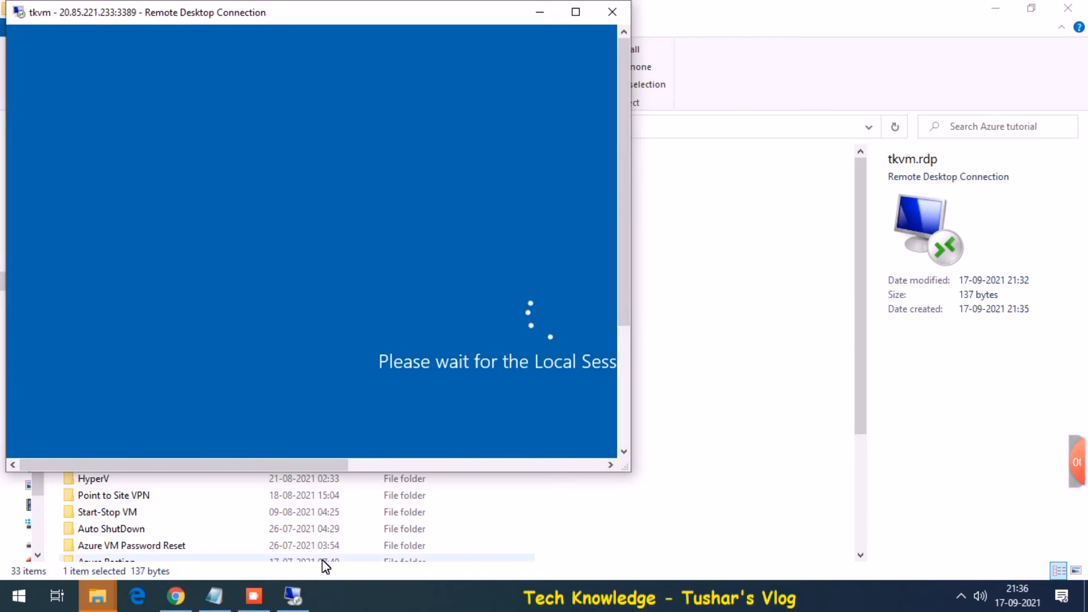
{"action": "left_click", "coordinate": [214, 595]}
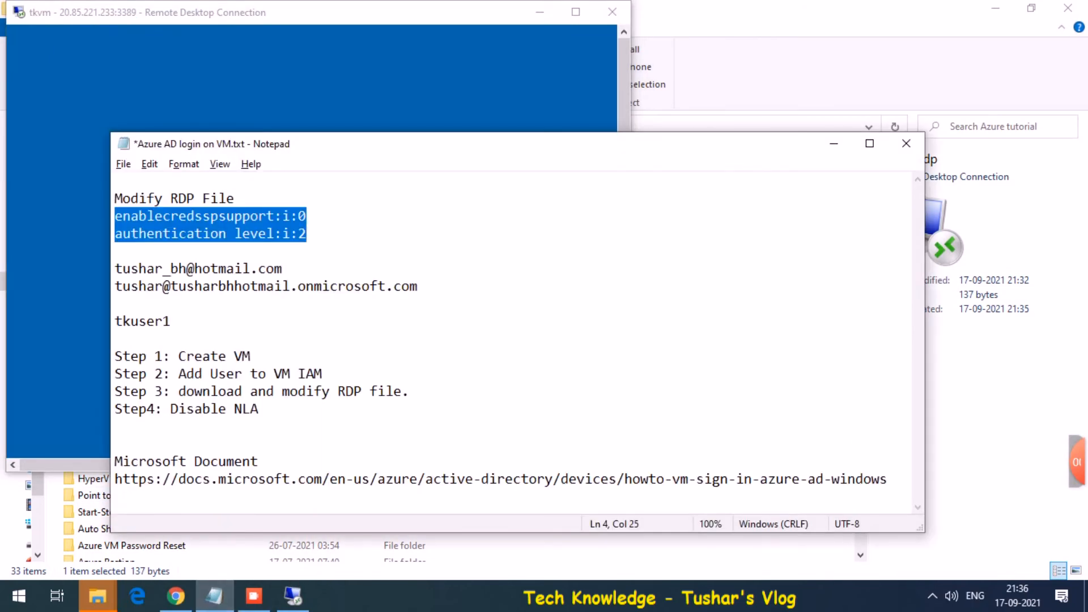
{"action": "left_click_drag", "start_coordinate": [419, 286], "coordinate": [134, 286]}
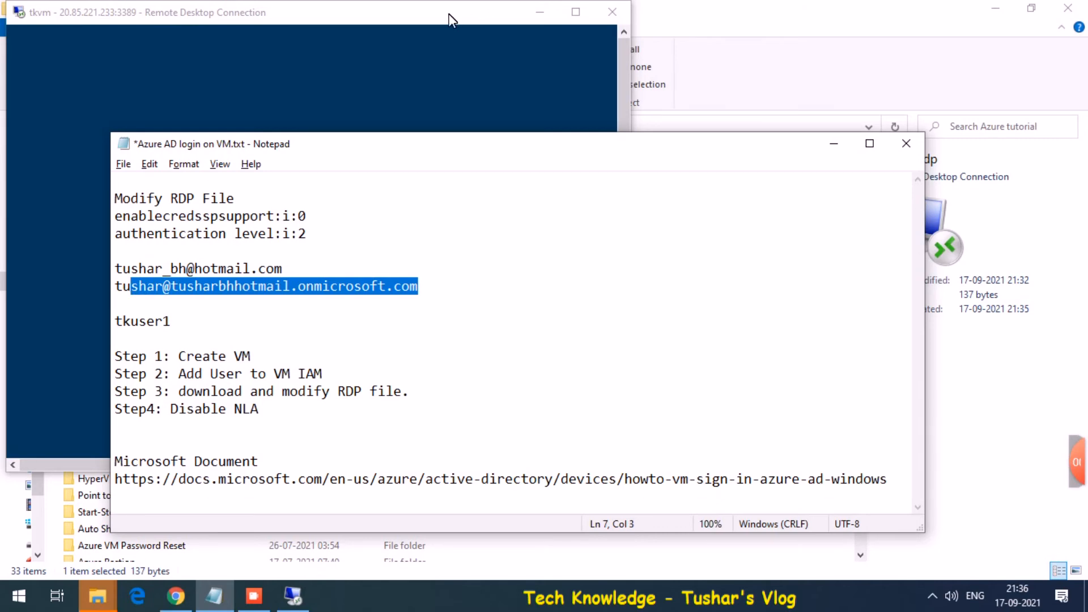
{"action": "double_click", "coordinate": [449, 12]}
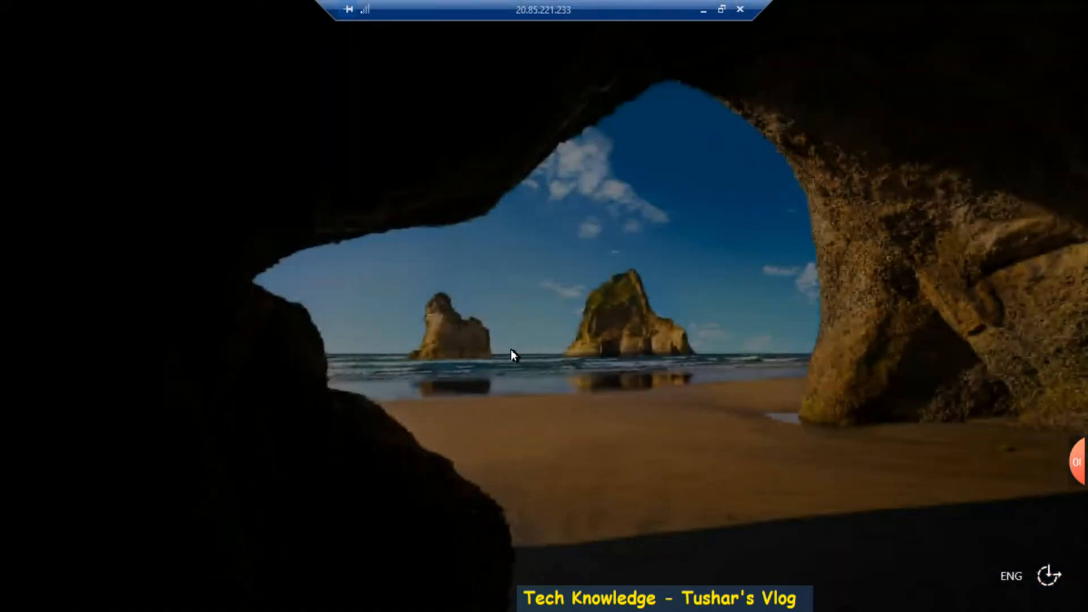
Dismiss the lock screen and place the windowed tkvm session left, the notes right
{"action": "left_click", "coordinate": [511, 349]}
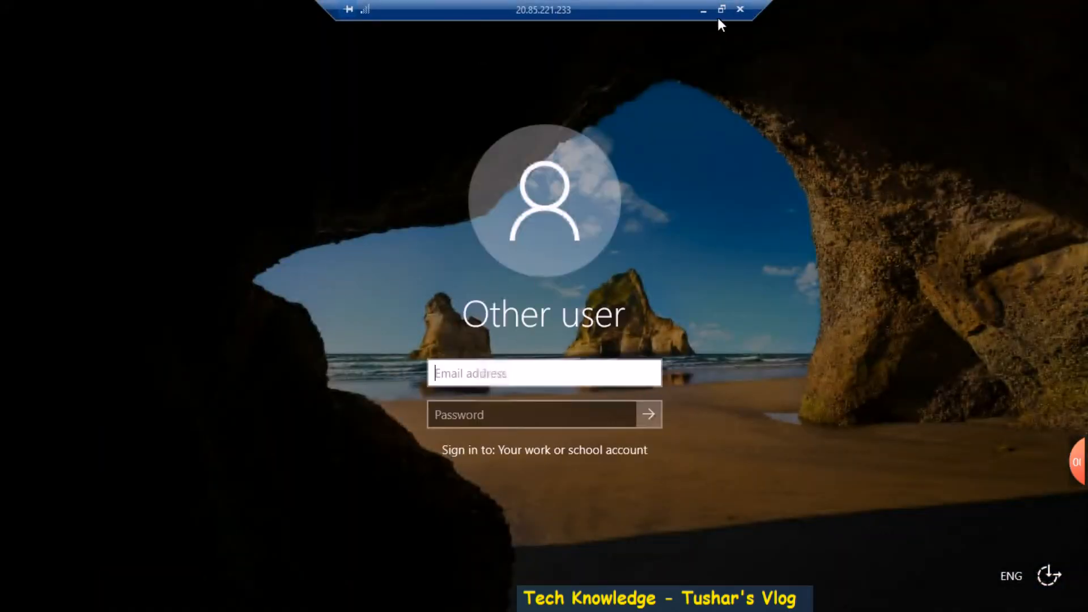
{"action": "left_click", "coordinate": [720, 10]}
{"action": "left_click_drag", "start_coordinate": [735, 151], "coordinate": [1087, 170]}
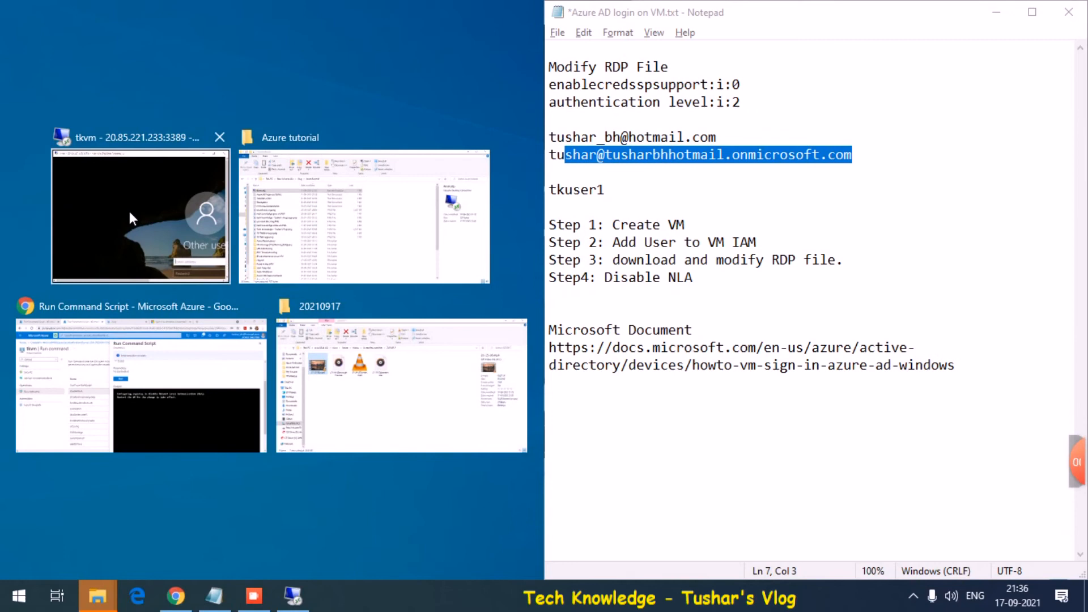
{"action": "left_click", "coordinate": [128, 208]}
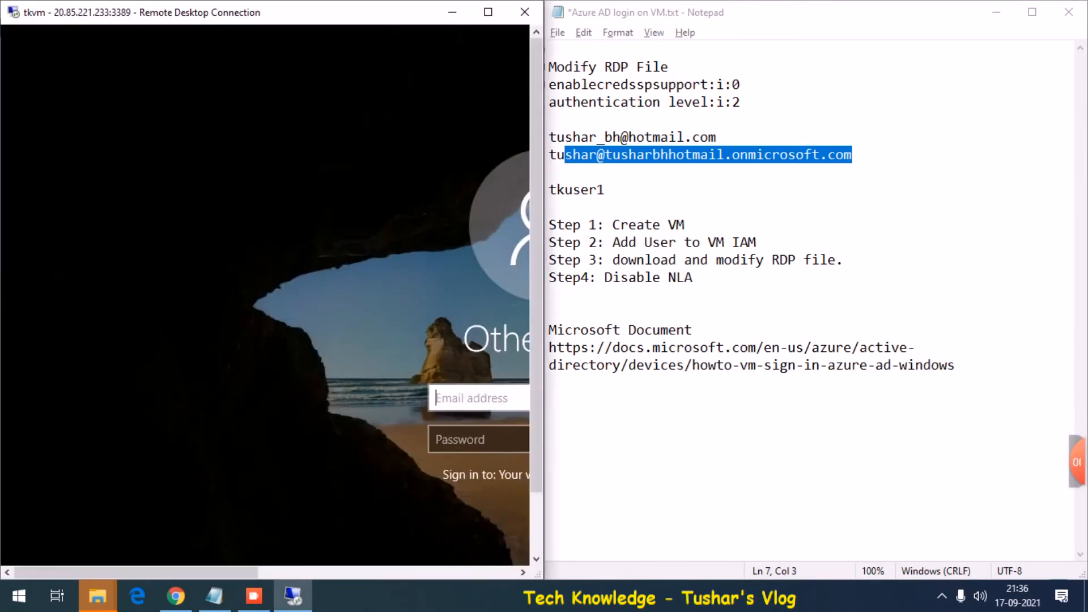
{"action": "left_click_drag", "start_coordinate": [648, 12], "coordinate": [305, 352]}
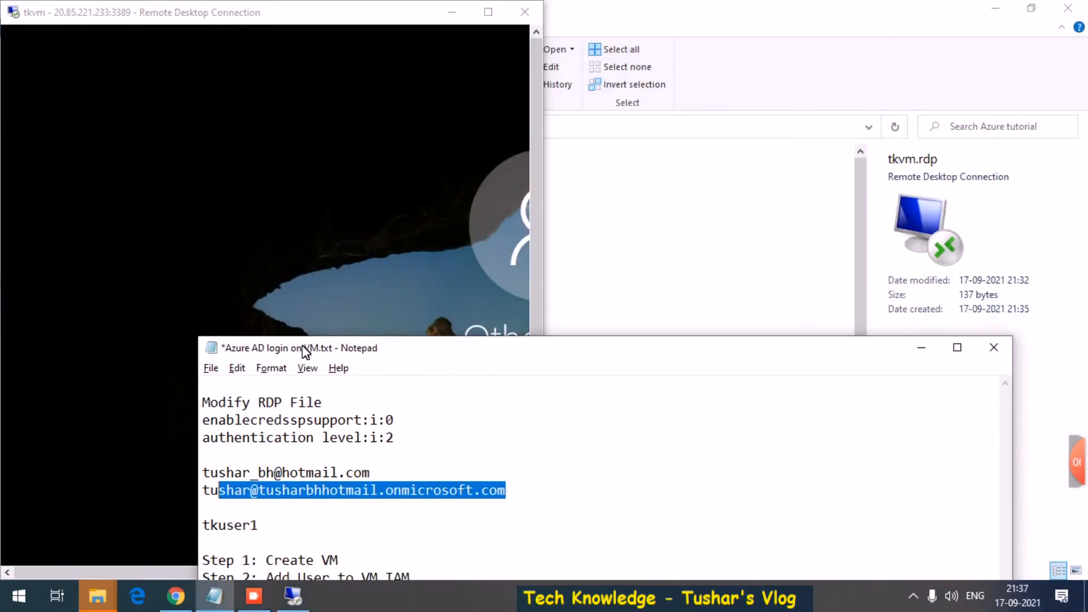
{"action": "left_click", "coordinate": [261, 212]}
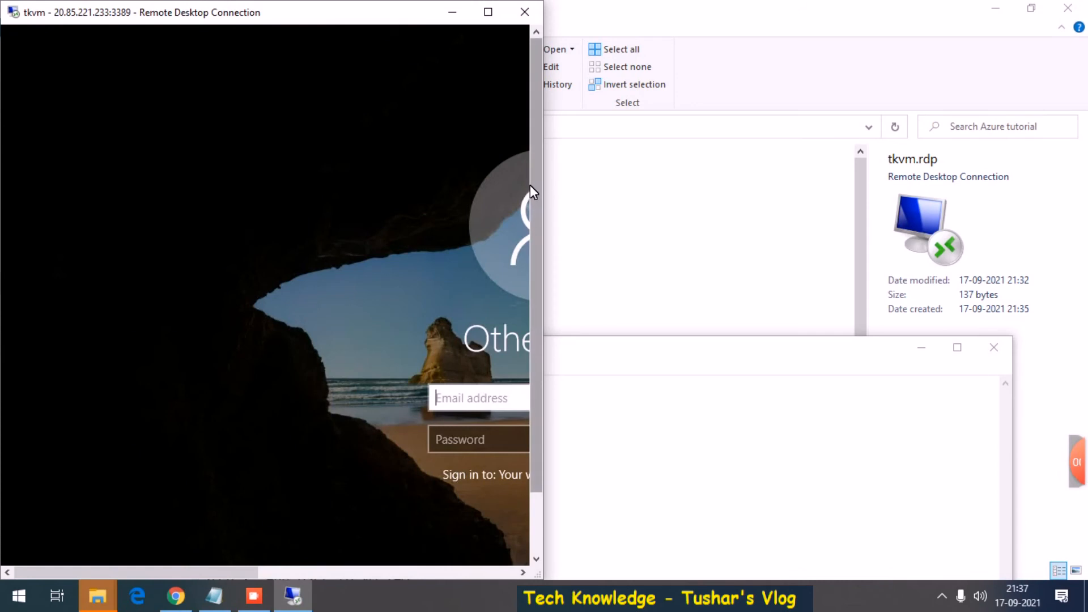
{"action": "left_click_drag", "start_coordinate": [530, 186], "coordinate": [529, 279]}
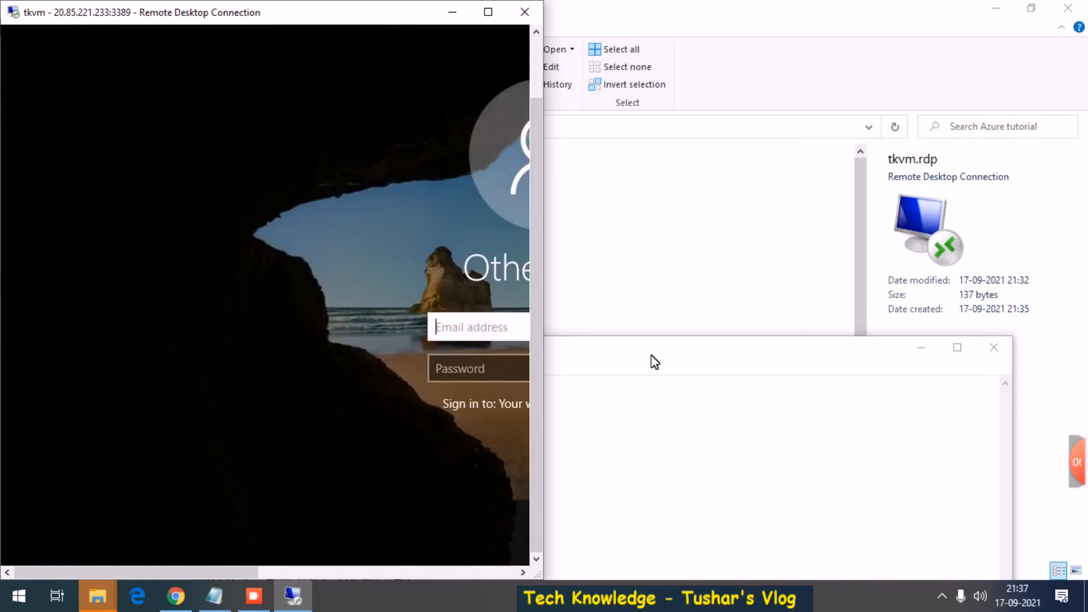
{"action": "left_click_drag", "start_coordinate": [648, 355], "coordinate": [1002, 161]}
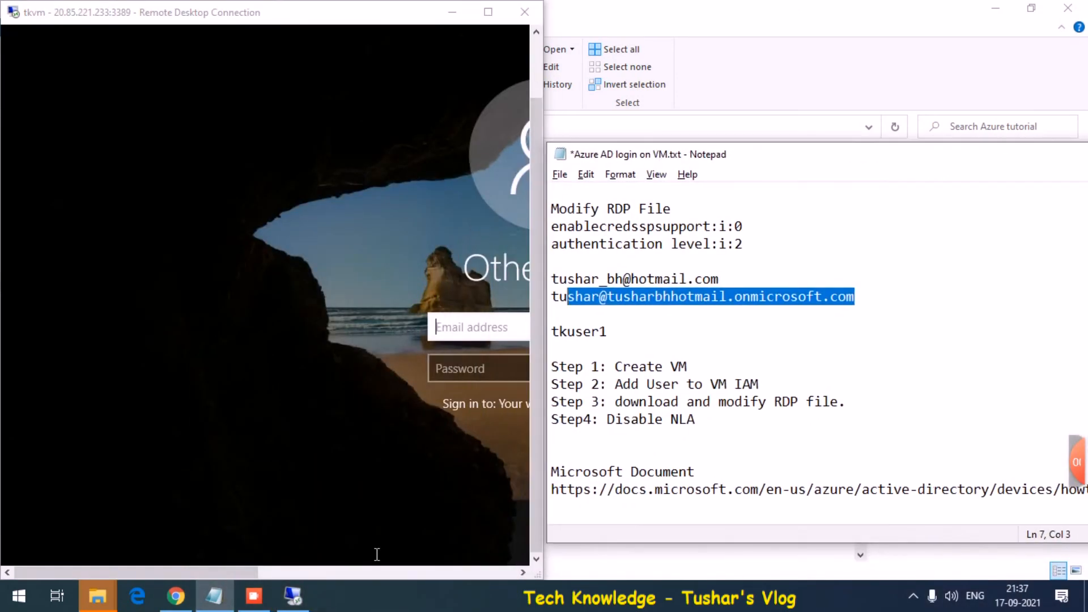
{"action": "left_click_drag", "start_coordinate": [188, 571], "coordinate": [311, 571]}
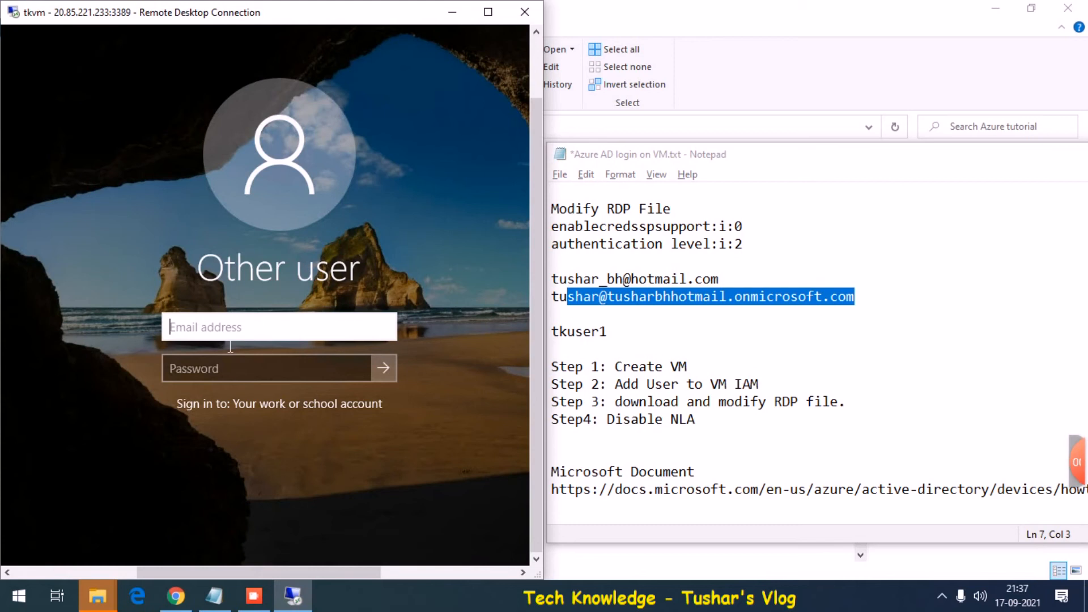
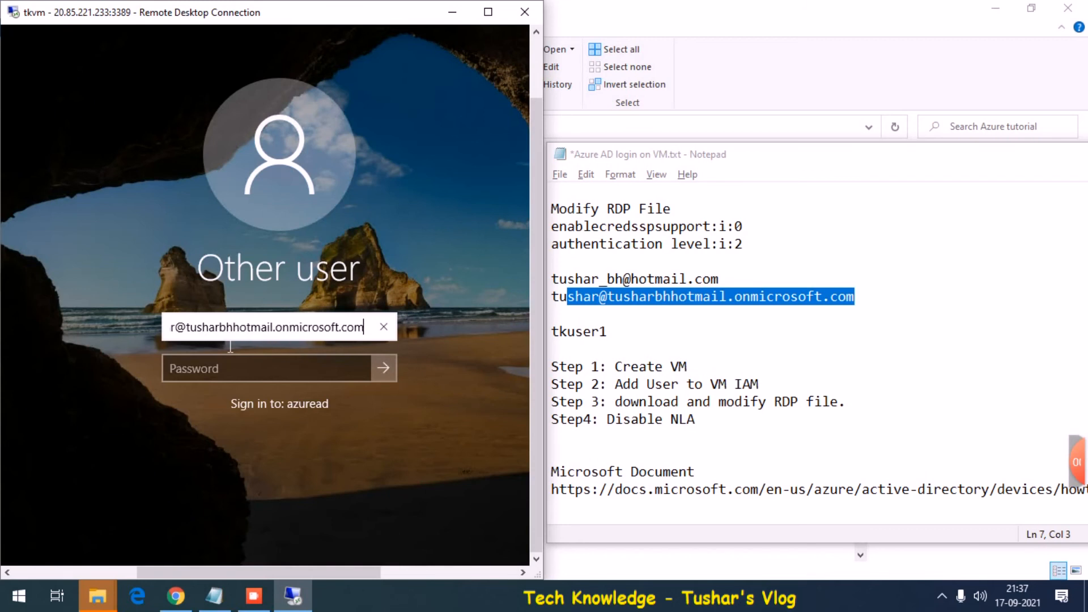
Sign in with azuread\ followed by the Azure AD user's e-mail address and the account password
{"action": "key", "text": "Tab"}
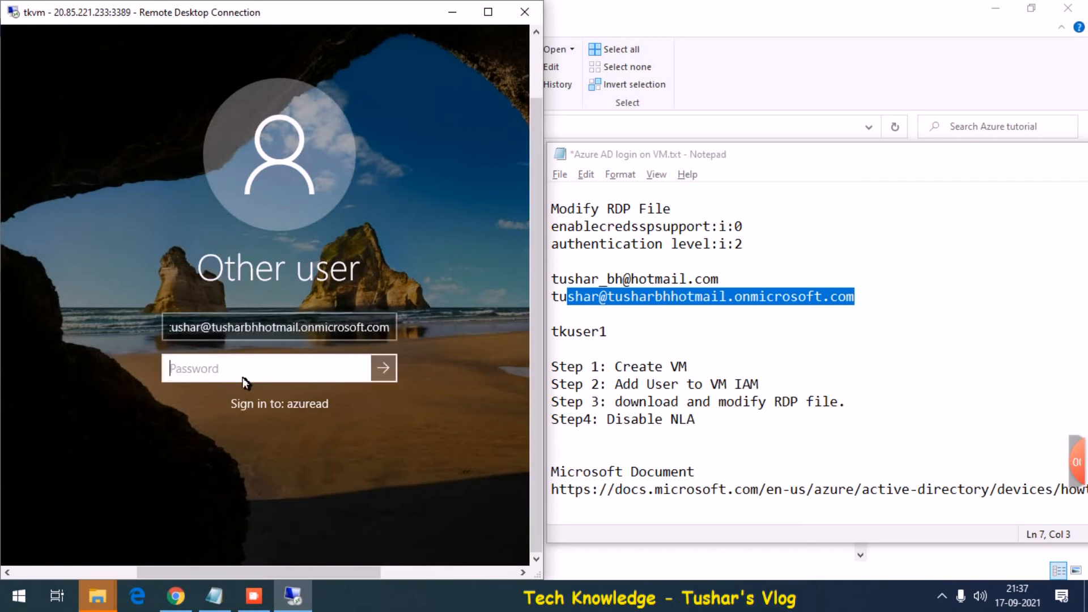
{"action": "type", "text": "•••••••••••••"}
{"action": "key", "text": "Return"}
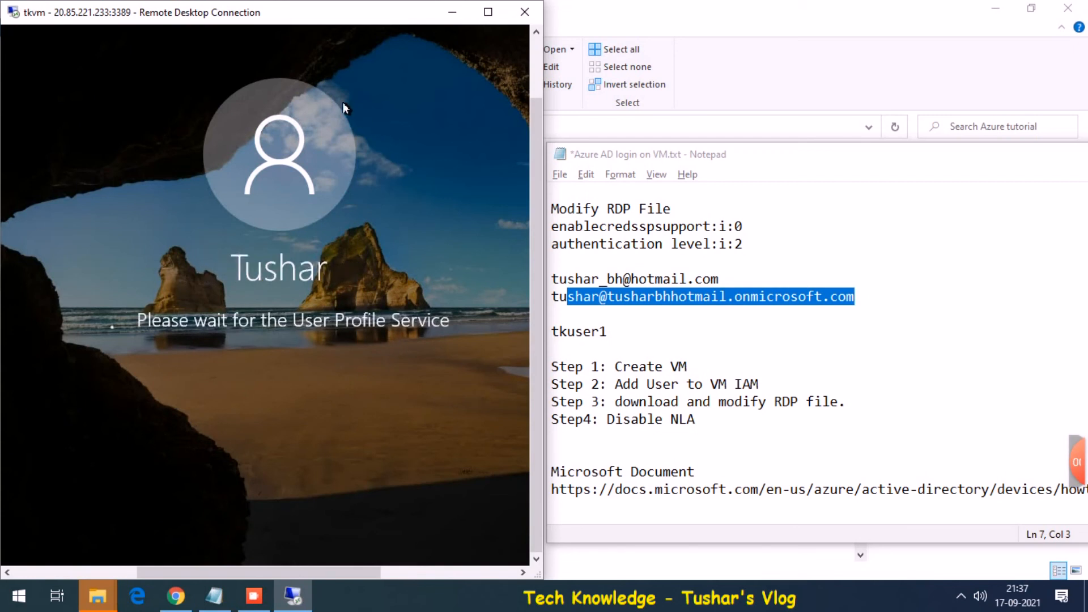
Switch the tkvm session between windowed and full screen while the user's desktop loads
{"action": "double_click", "coordinate": [335, 16]}
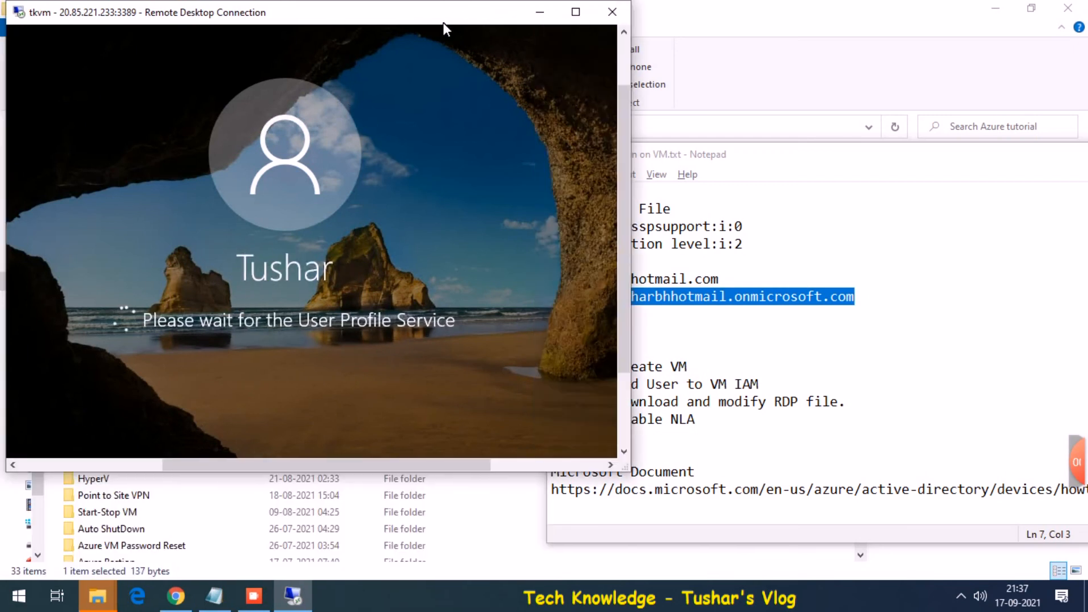
{"action": "left_click", "coordinate": [576, 12]}
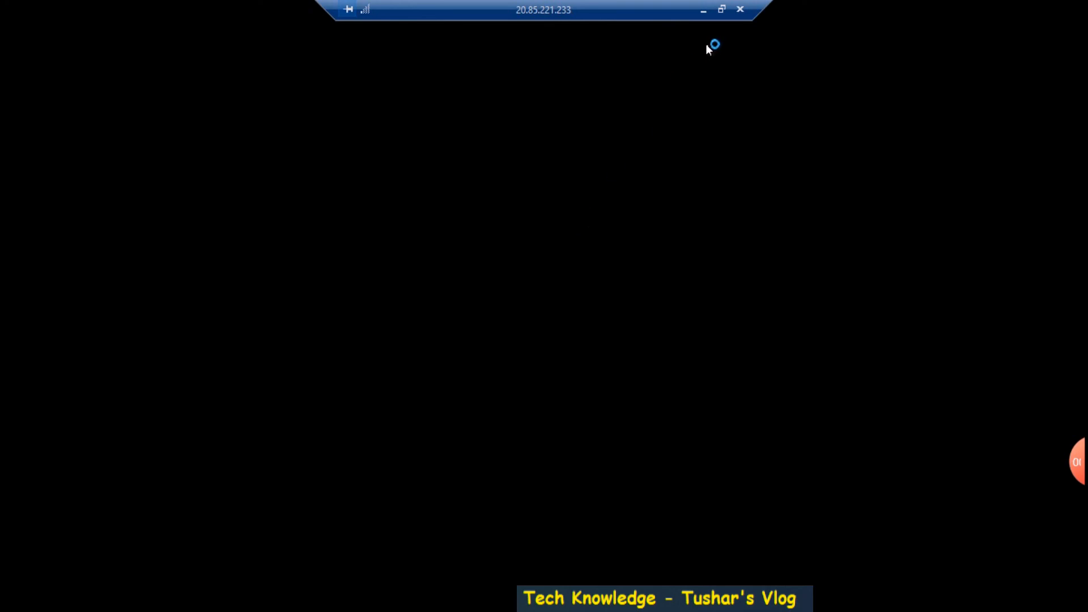
{"action": "left_click", "coordinate": [723, 10]}
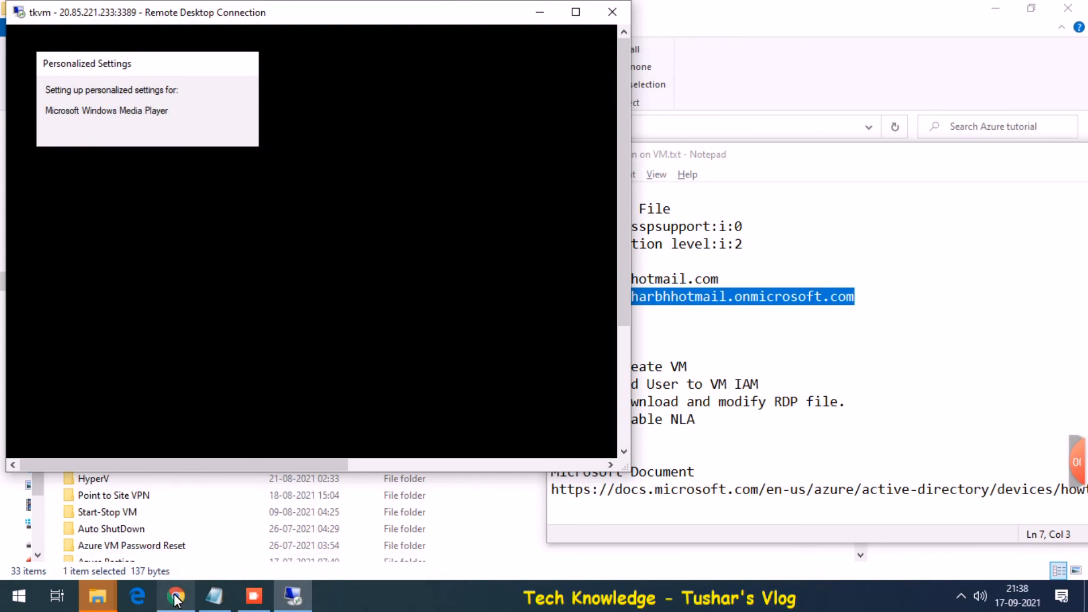
{"action": "left_click", "coordinate": [175, 596]}
{"action": "double_click", "coordinate": [472, 15]}
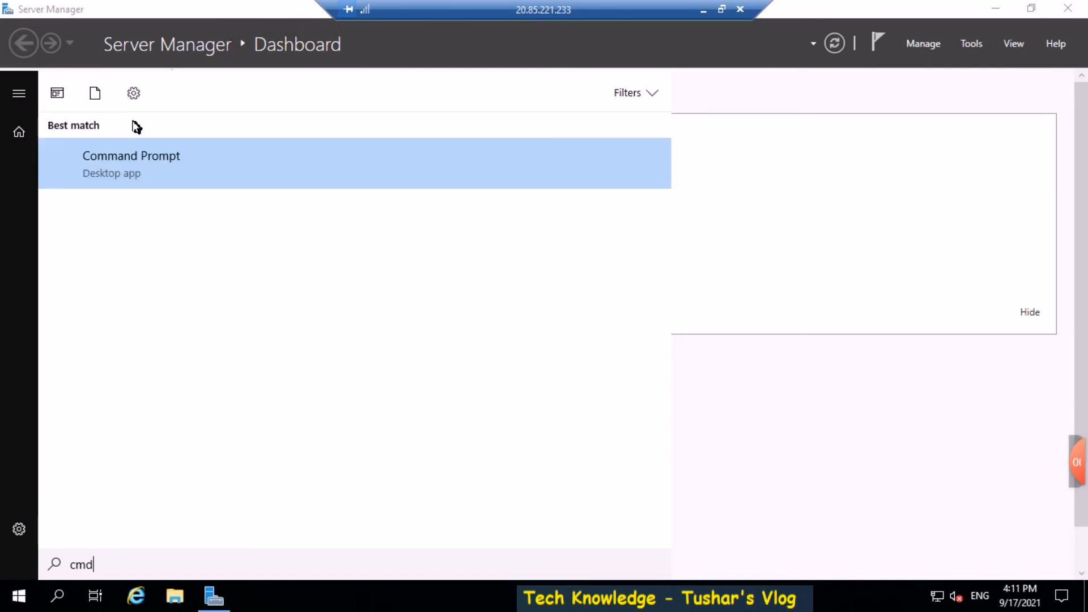
Open Command Prompt on tkvm and run hostname and whoami
{"action": "left_click", "coordinate": [132, 170]}
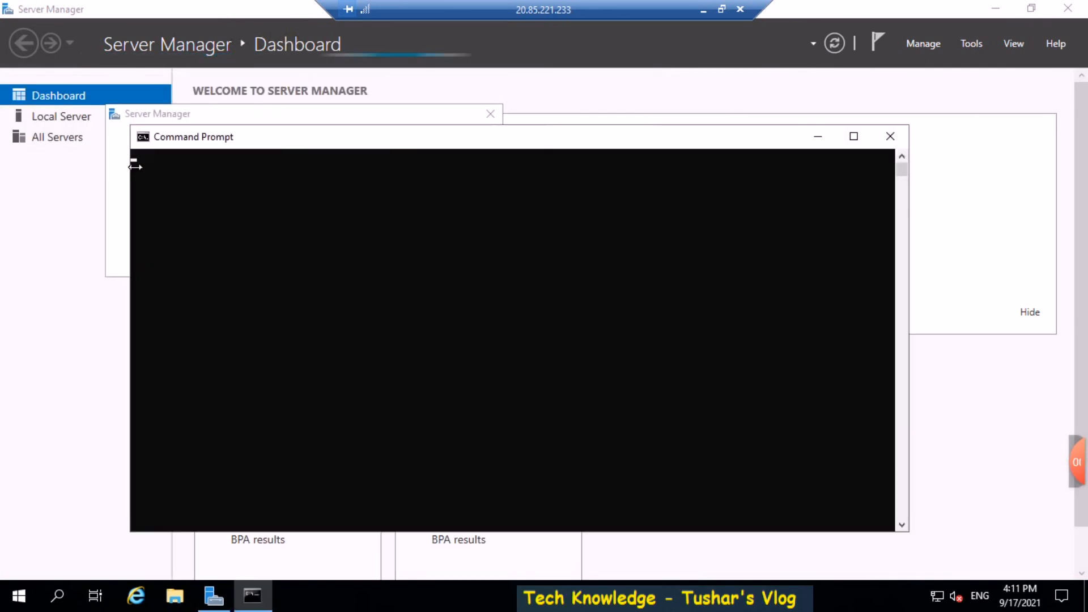
{"action": "type", "text": "hostnam"}
{"action": "type", "text": "e"}
{"action": "key", "text": "Return"}
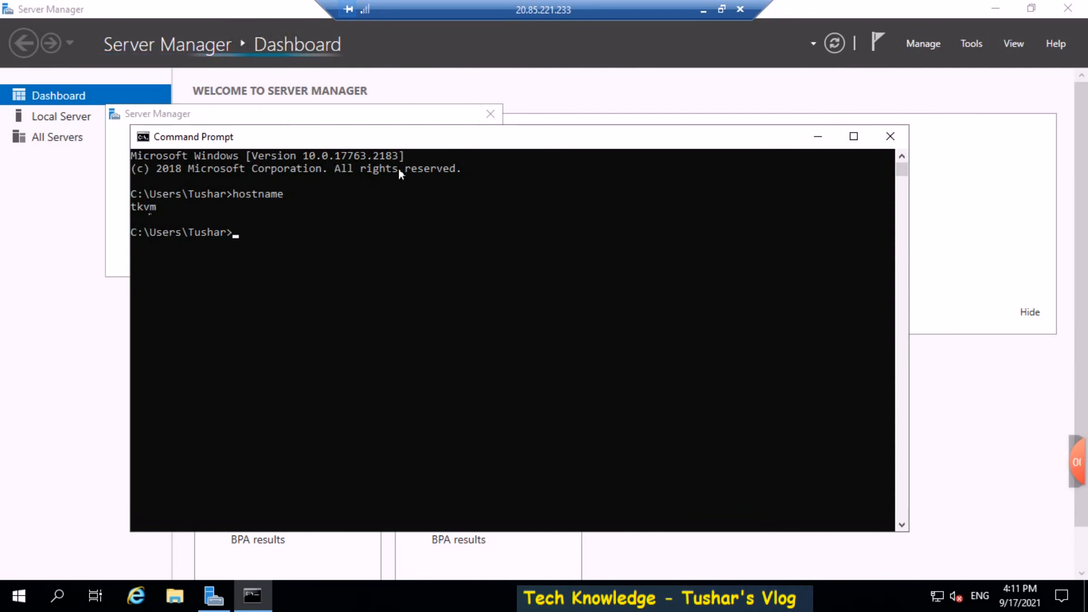
{"action": "type", "text": "whoami"}
{"action": "key", "text": "Return"}
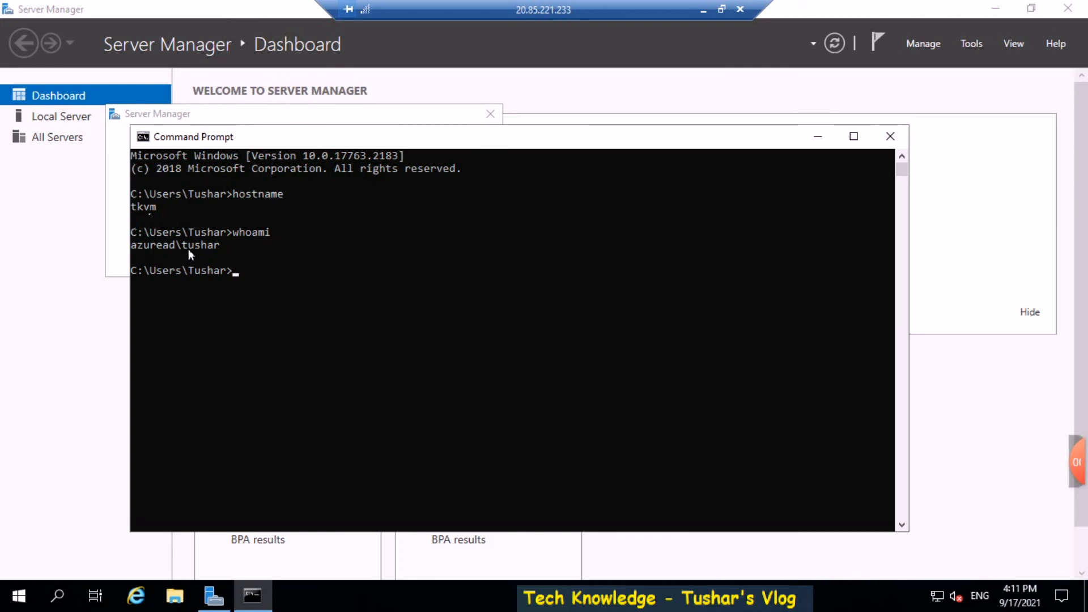
Minimize the remote session and highlight the setup steps, document links and RDP setting lines in the notes
{"action": "left_click", "coordinate": [702, 12]}
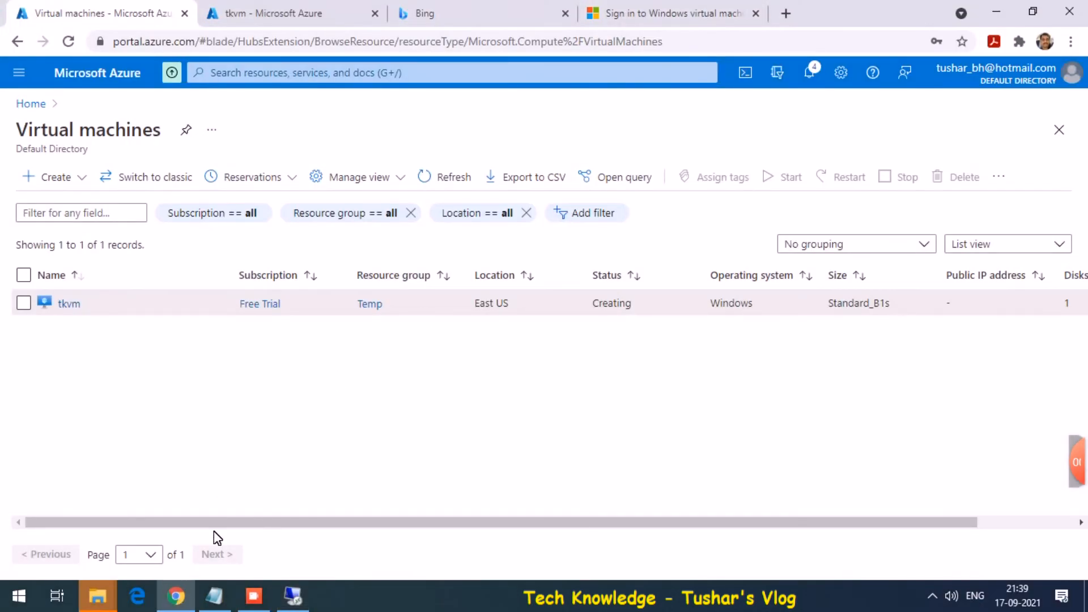
{"action": "left_click", "coordinate": [215, 607]}
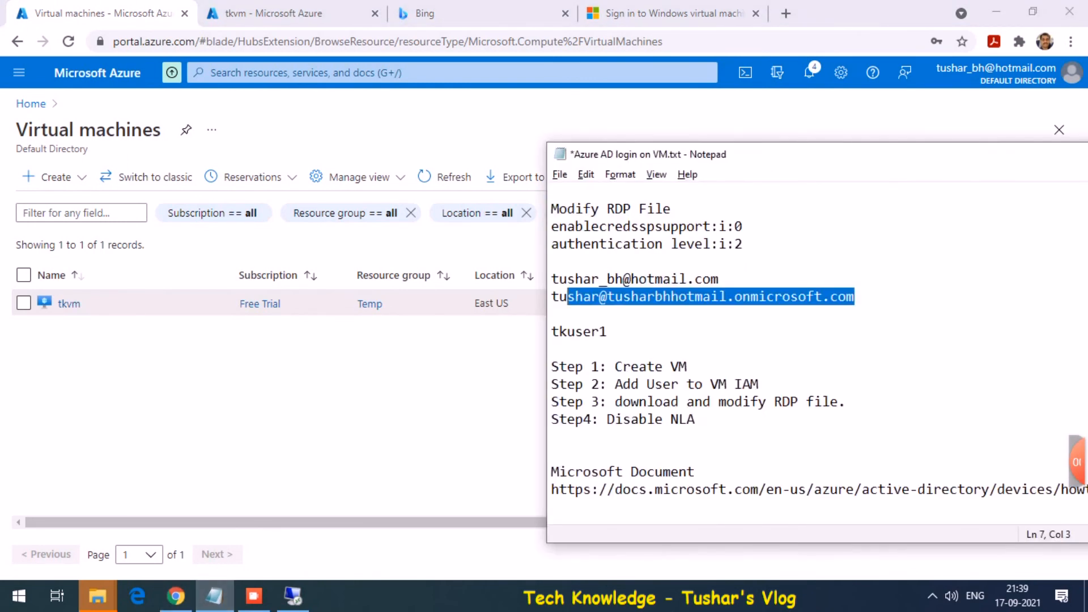
{"action": "left_click", "coordinate": [754, 262]}
{"action": "left_click_drag", "start_coordinate": [550, 367], "coordinate": [737, 429]}
{"action": "left_click_drag", "start_coordinate": [553, 455], "coordinate": [622, 512]}
{"action": "left_click_drag", "start_coordinate": [742, 245], "coordinate": [559, 231]}
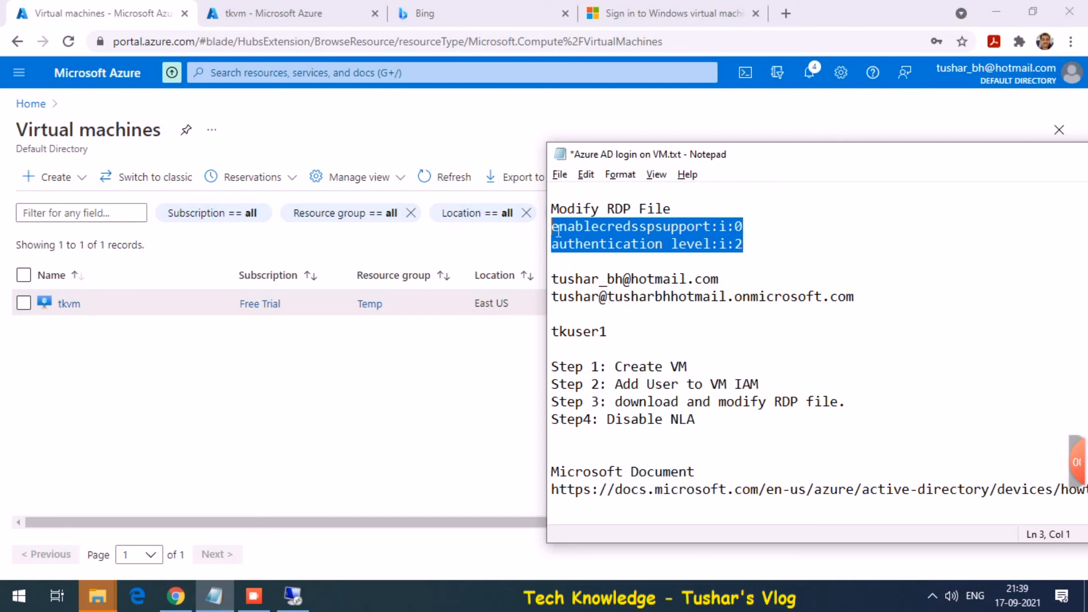
{"action": "mouse_move", "coordinate": [1077, 462]}
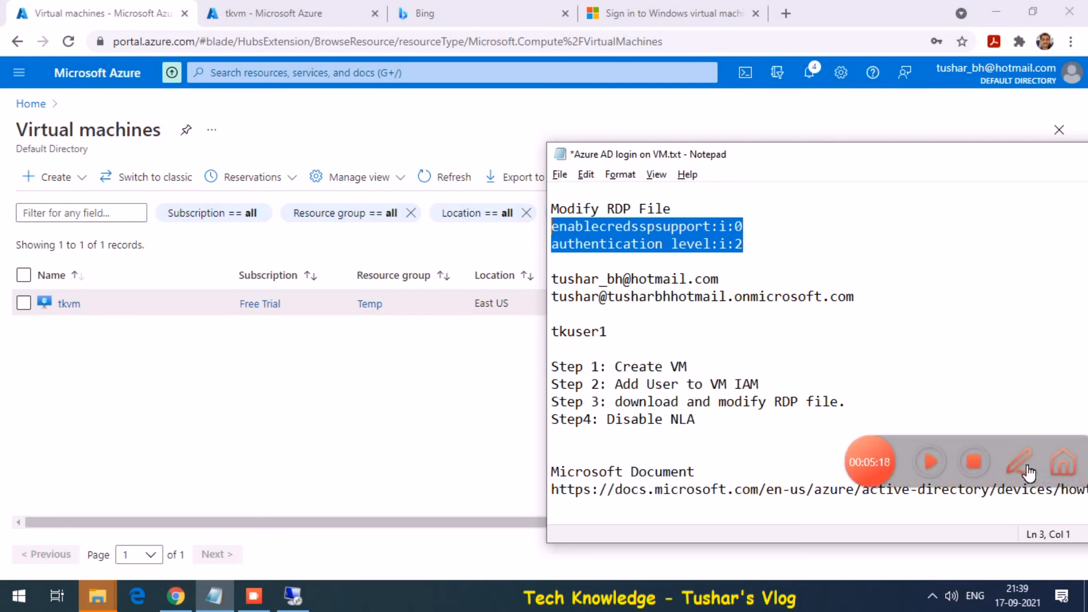